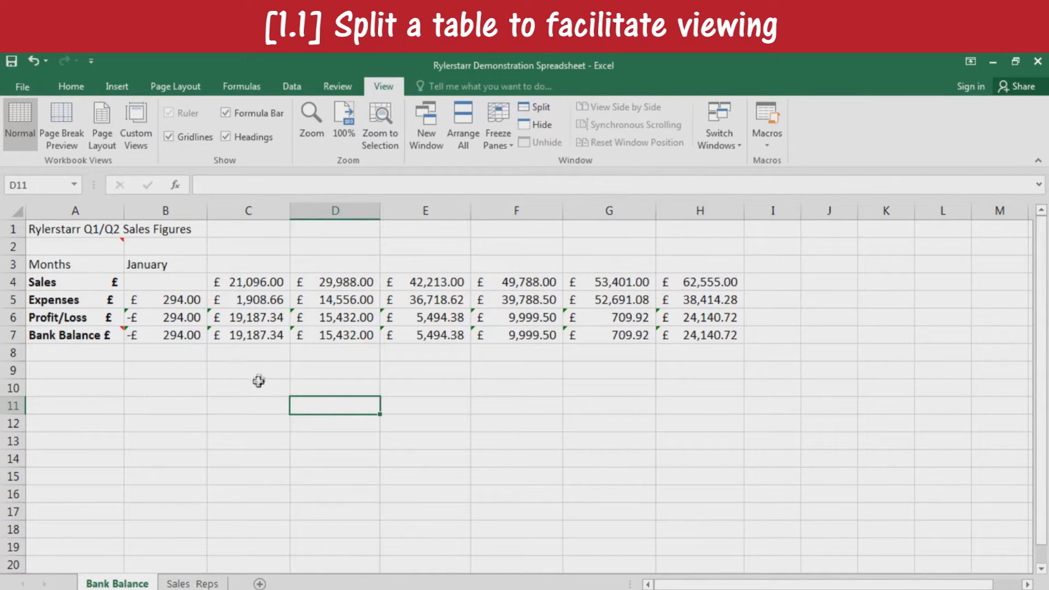
# Split the Bank Balance worksheet window vertically at column B, between columns A and B
pyautogui.click(167, 210)
pyautogui.click(13, 334)
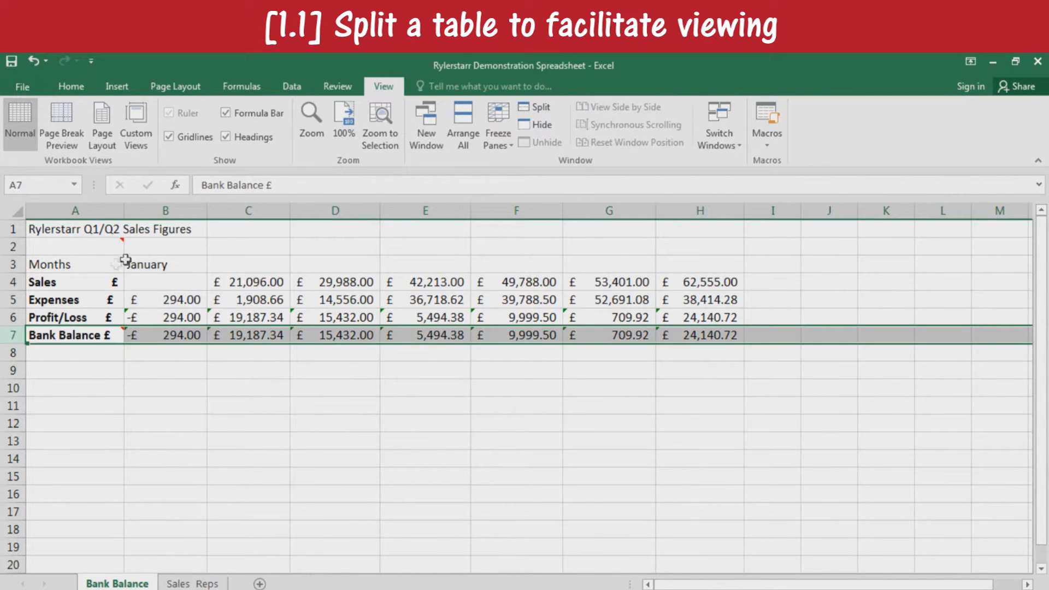
pyautogui.click(172, 211)
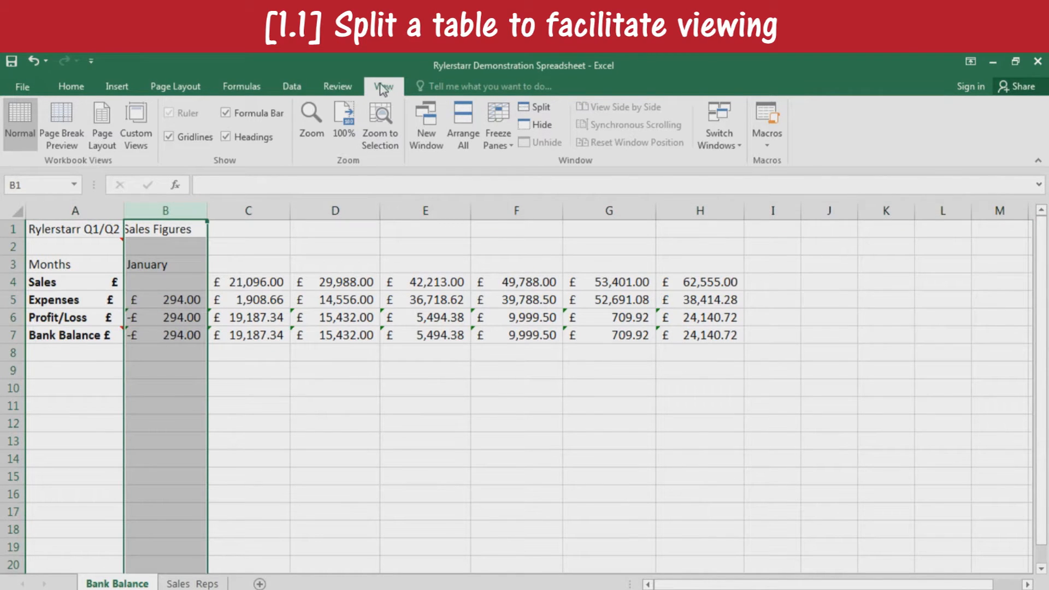
pyautogui.click(541, 108)
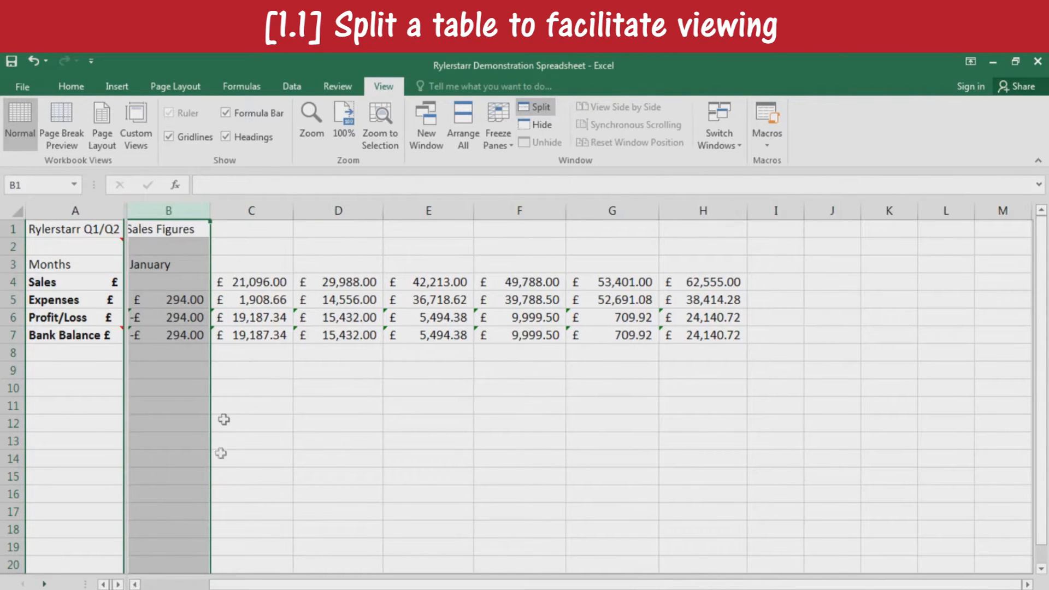
pyautogui.click(232, 459)
pyautogui.moveTo(262, 586)
pyautogui.mouseDown()
pyautogui.moveTo(223, 586)
pyautogui.moveTo(265, 586)
pyautogui.mouseUp()
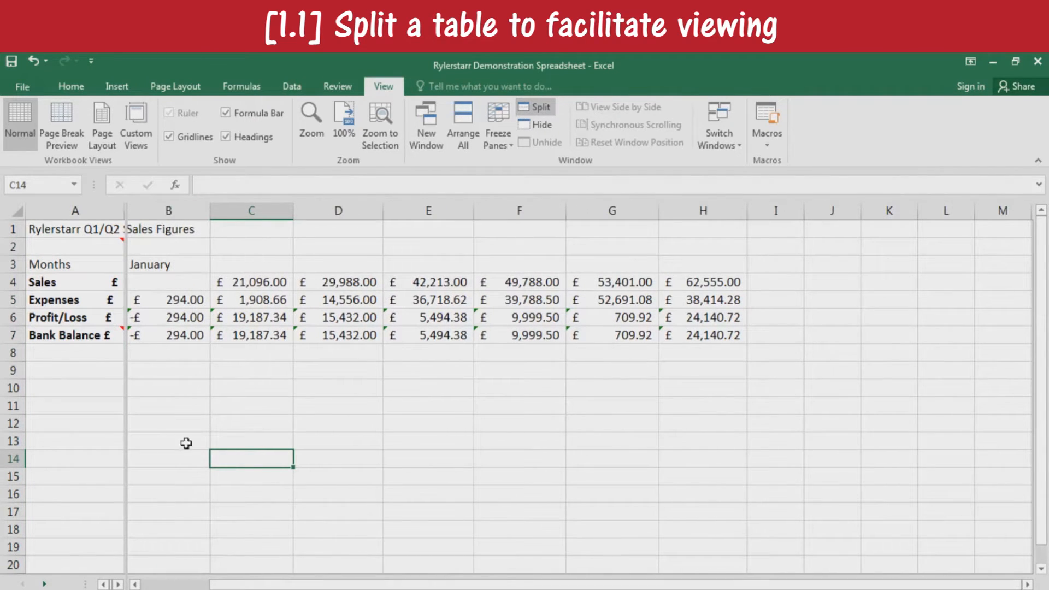
# Remove the window split at column B from the Bank Balance worksheet
pyautogui.click(154, 206)
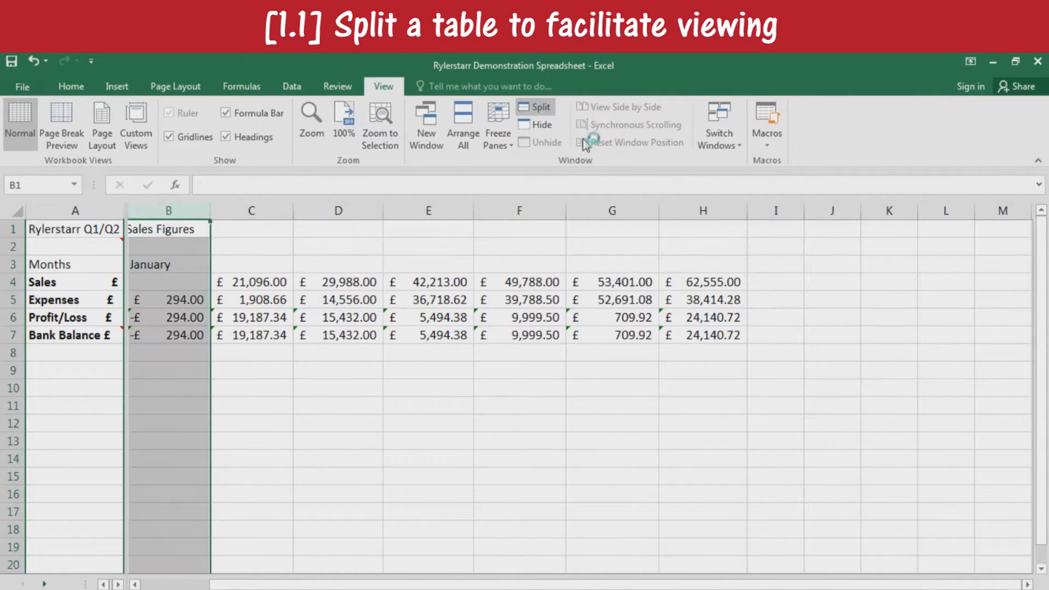
pyautogui.click(533, 107)
pyautogui.click(199, 405)
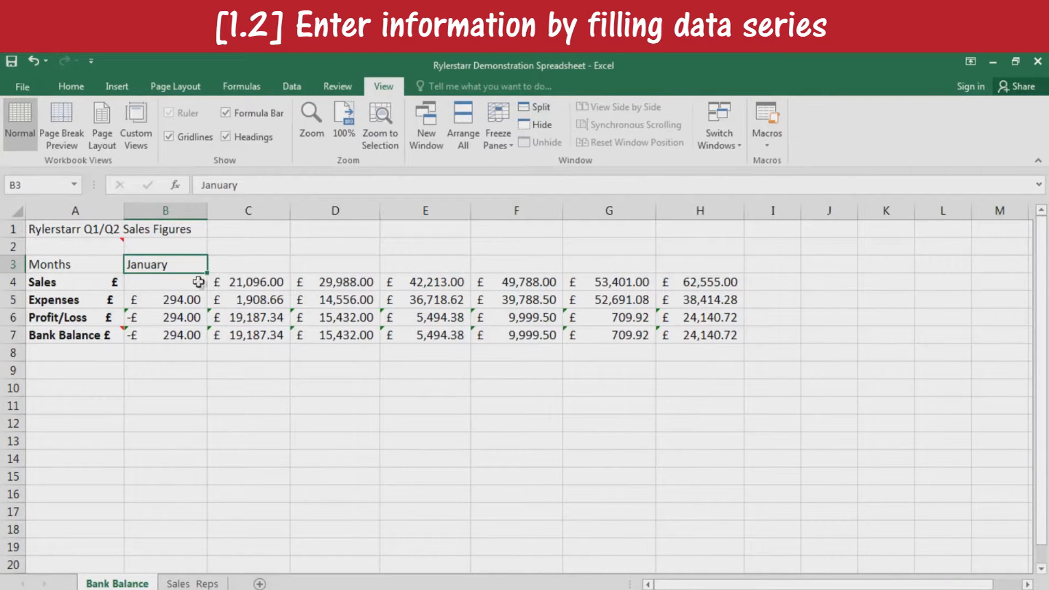
pyautogui.click(259, 267)
pyautogui.click(314, 261)
pyautogui.click(428, 265)
pyautogui.click(527, 263)
pyautogui.click(583, 270)
pyautogui.click(662, 262)
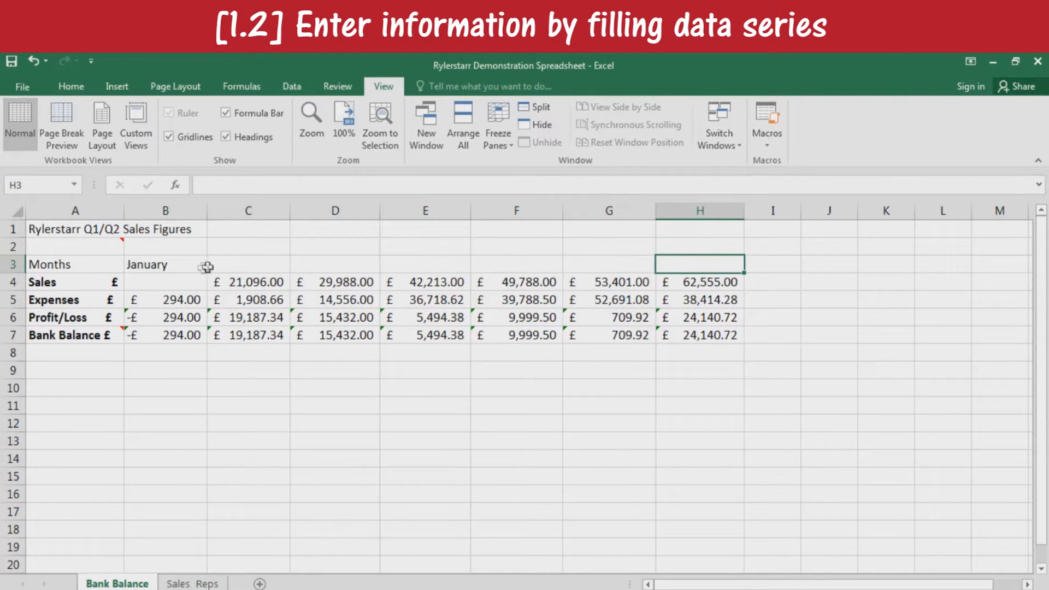
# Fill the month series from January in B3 across row 3 to H3
pyautogui.click(171, 269)
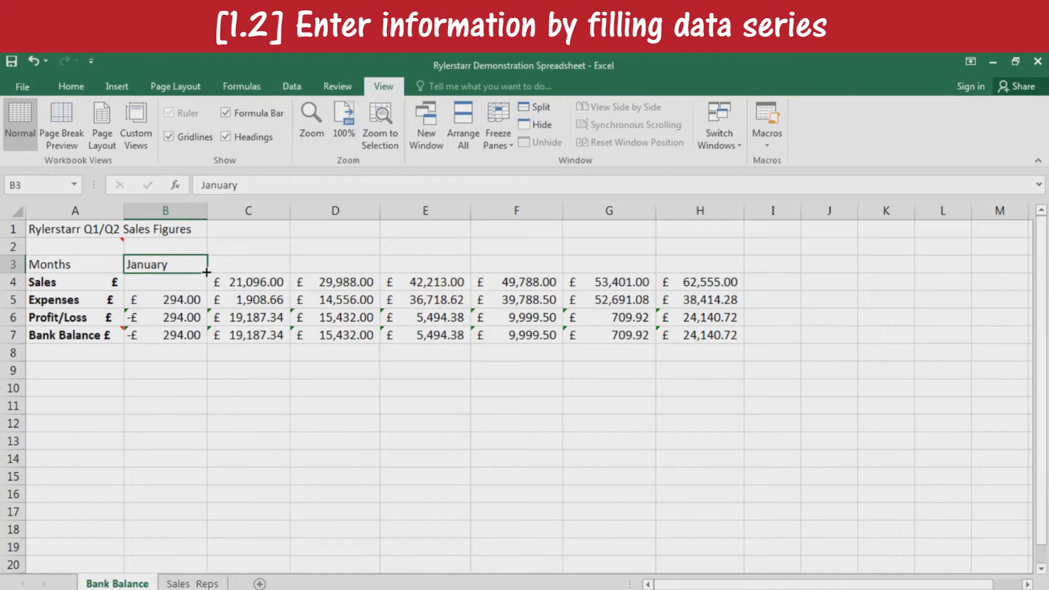
pyautogui.moveTo(206, 272); pyautogui.dragTo(713, 269)
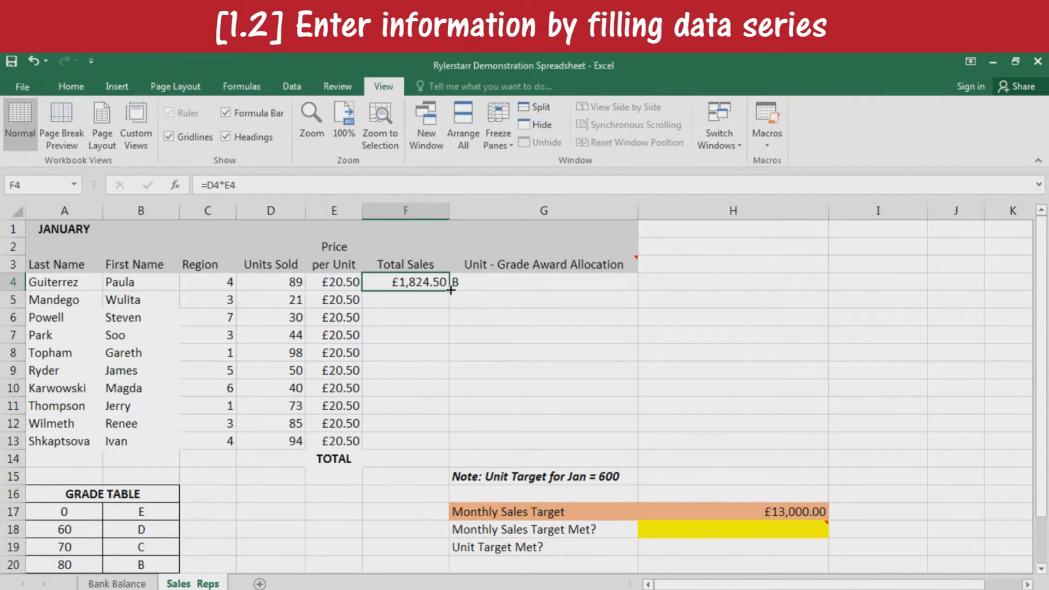
# Fill the Total Sales formula in F4 down the column to F13
pyautogui.moveTo(450, 293); pyautogui.dragTo(434, 447)
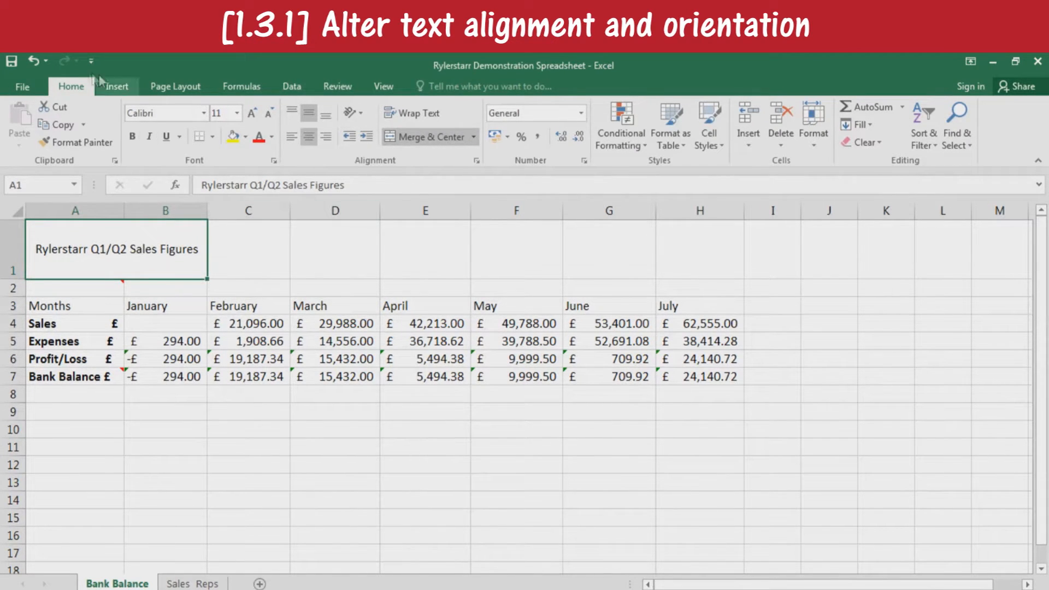
# Try top and middle vertical alignment on the merged title cell A1, ending with bottom alignment
pyautogui.click(294, 113)
pyautogui.click(308, 113)
pyautogui.click(323, 116)
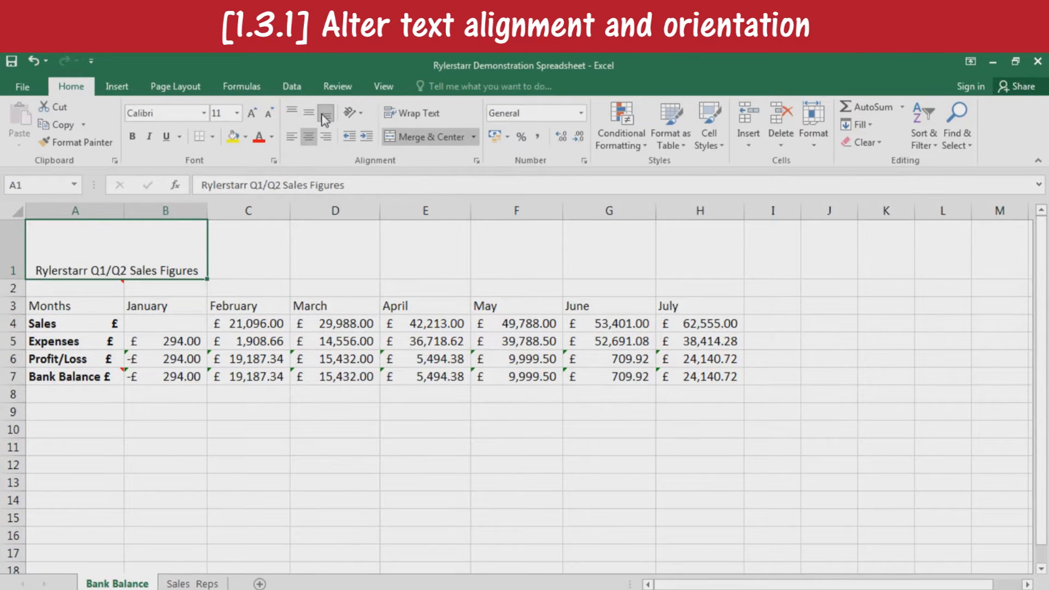
# Rotate the title in A1 with Angle Clockwise and increase row 1's height so the whole title fits
pyautogui.click(358, 115)
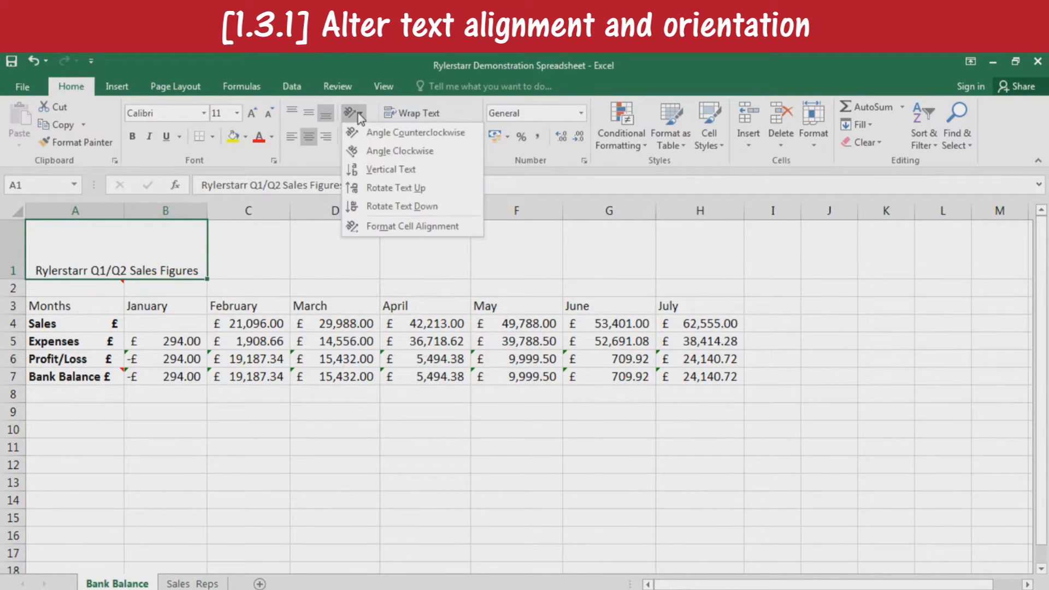
pyautogui.click(400, 155)
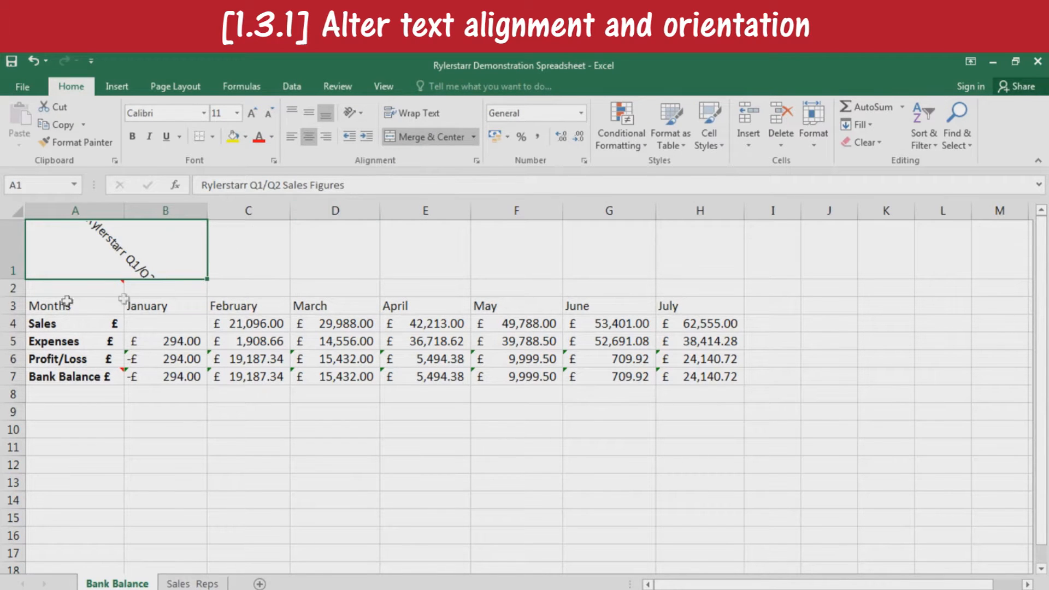
pyautogui.moveTo(20, 279); pyautogui.dragTo(21, 347)
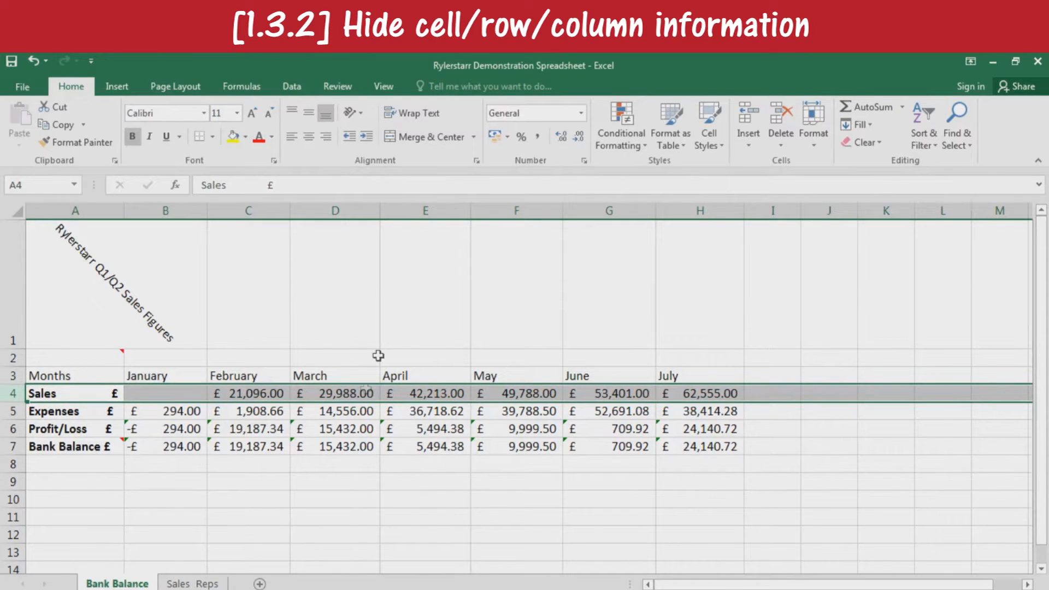
# Hide the March sales value in D4 by applying the custom number format ;;; to the cell
pyautogui.click(344, 213)
pyautogui.click(14, 394)
pyautogui.click(342, 391)
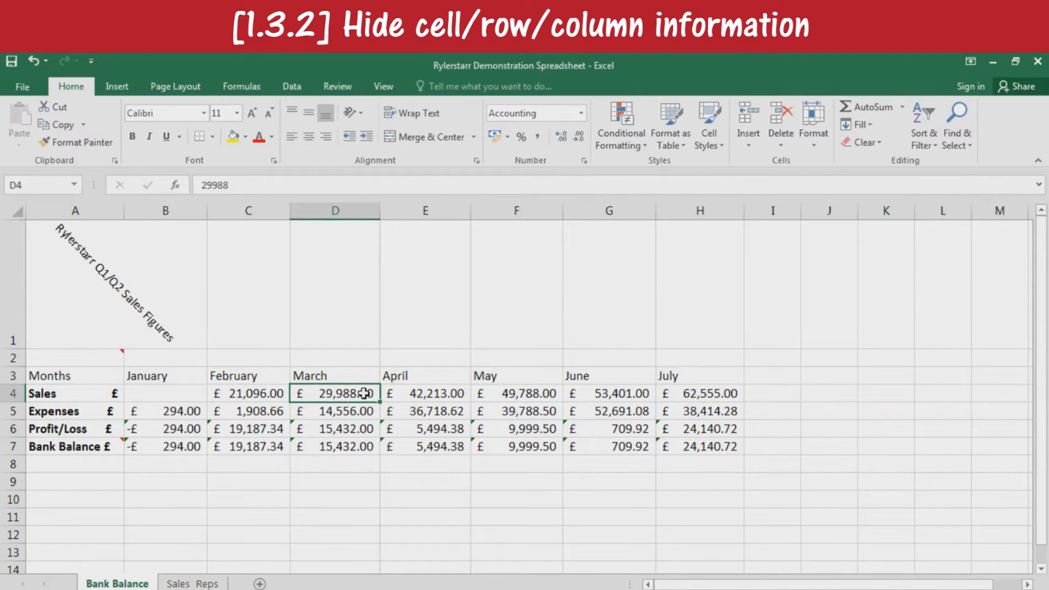
pyautogui.rightClick(364, 393)
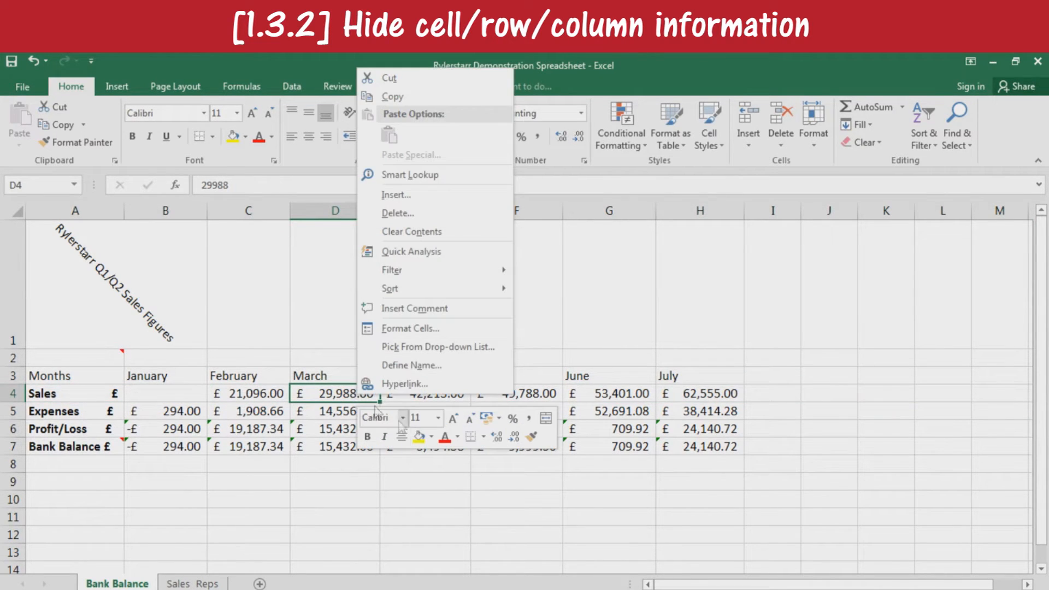
pyautogui.click(419, 329)
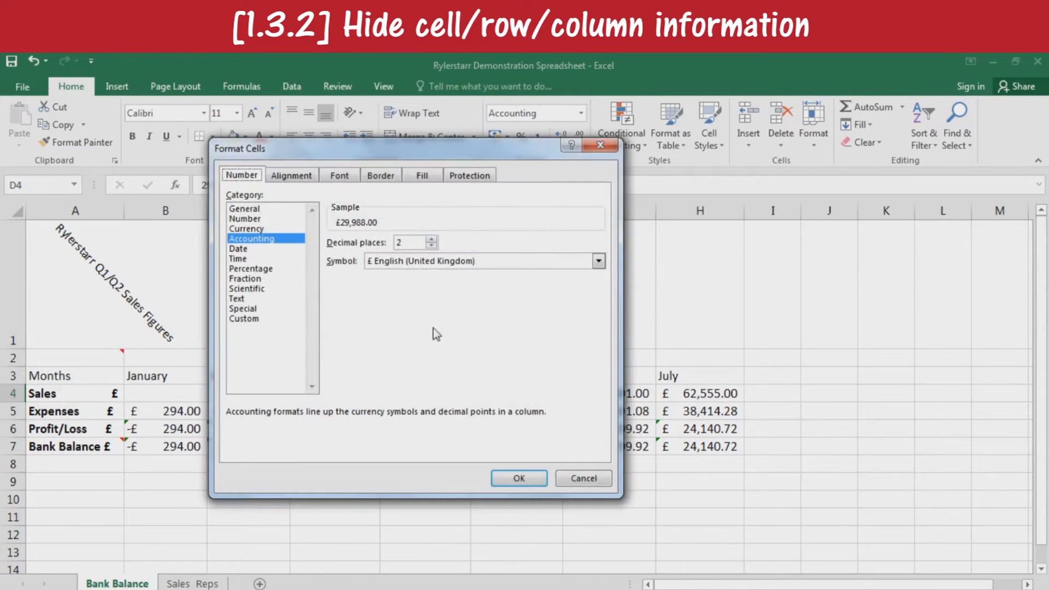
pyautogui.click(250, 319)
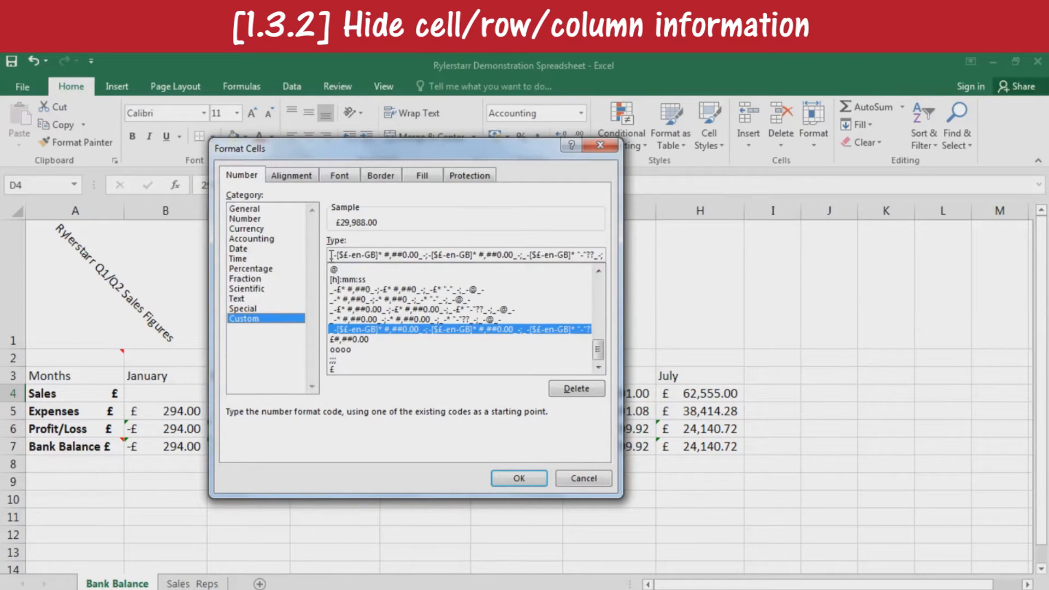
pyautogui.moveTo(331, 254); pyautogui.dragTo(734, 281)
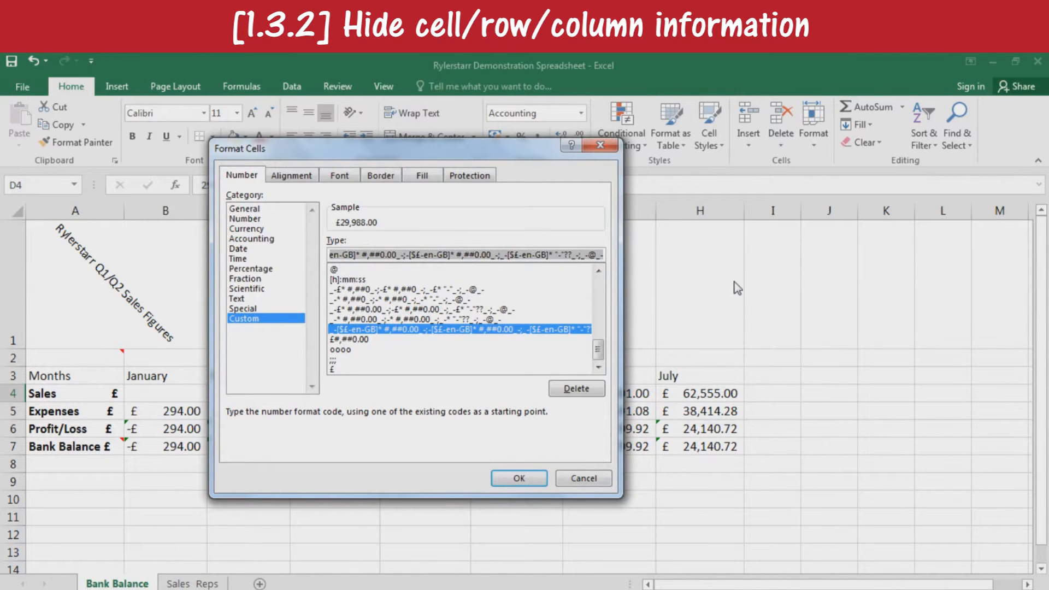
pyautogui.press('BackSpace')
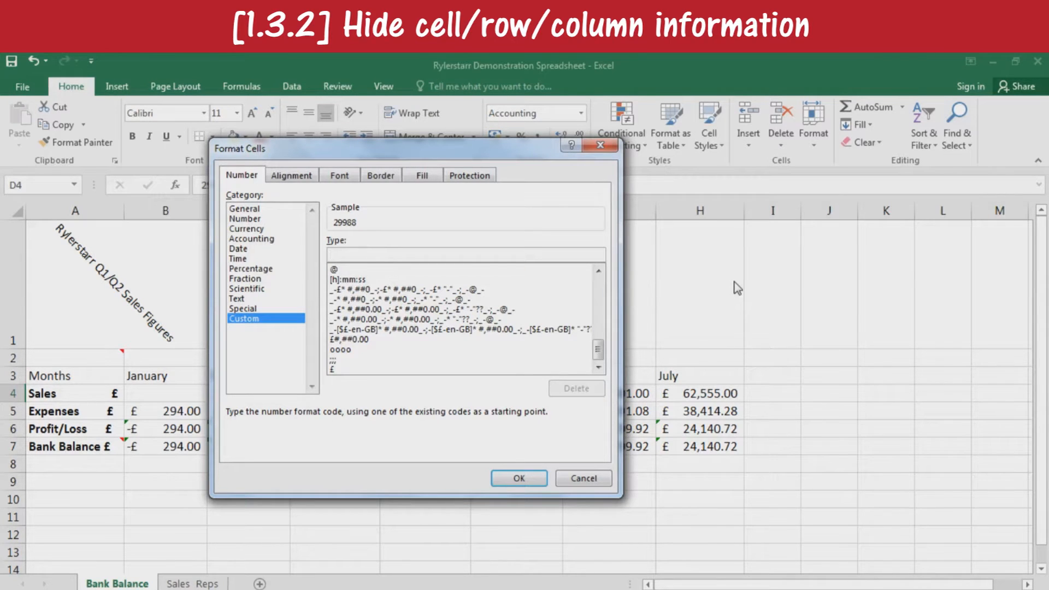
pyautogui.write(';')
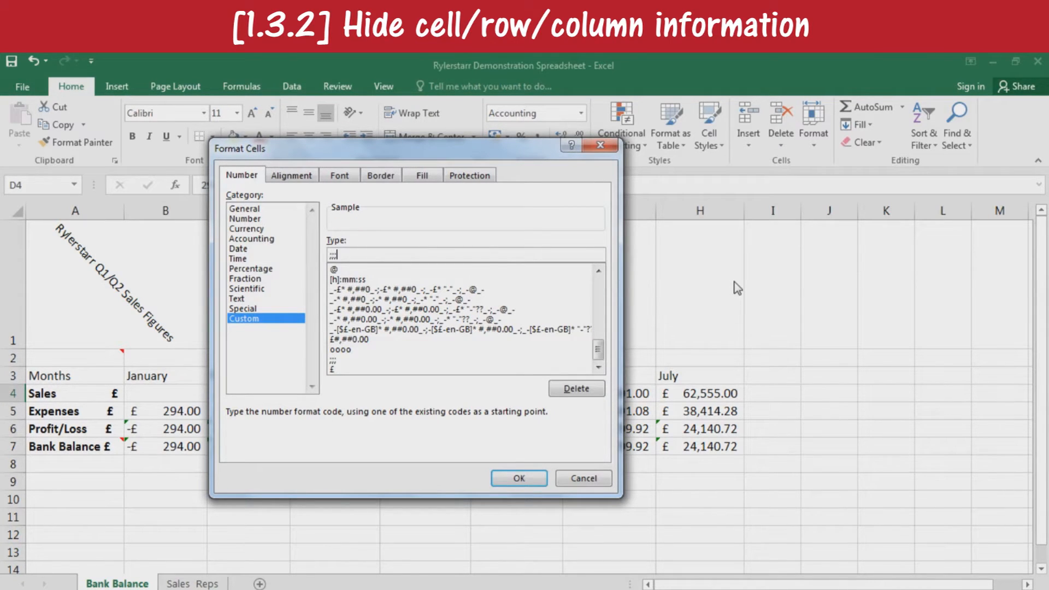
pyautogui.write(';;')
pyautogui.click(521, 481)
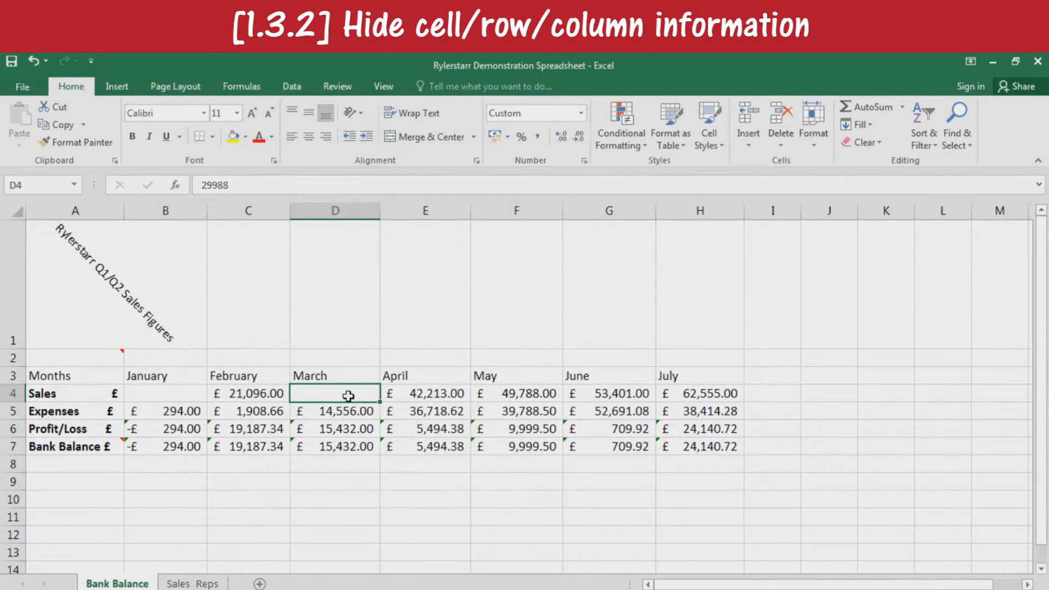
# Set cell D4 to the Accounting number format with the £ symbol
pyautogui.rightClick(341, 396)
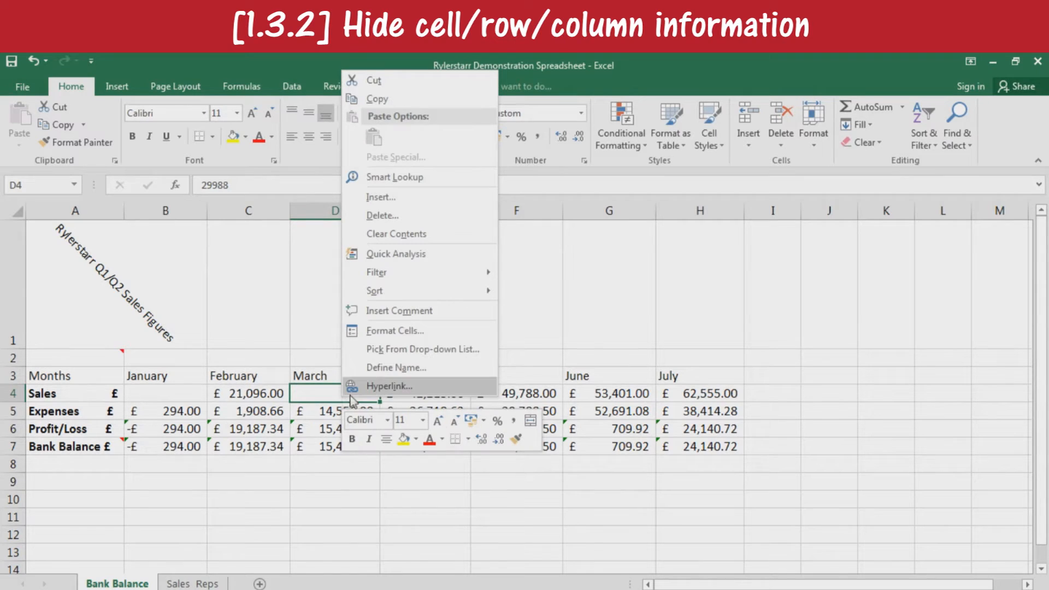
pyautogui.click(401, 333)
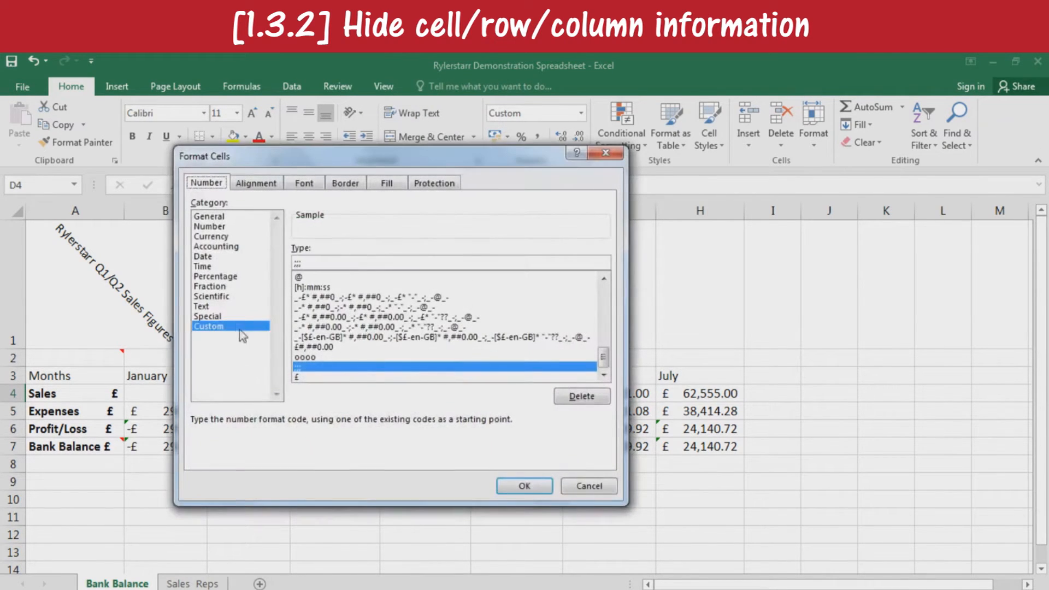
pyautogui.click(218, 246)
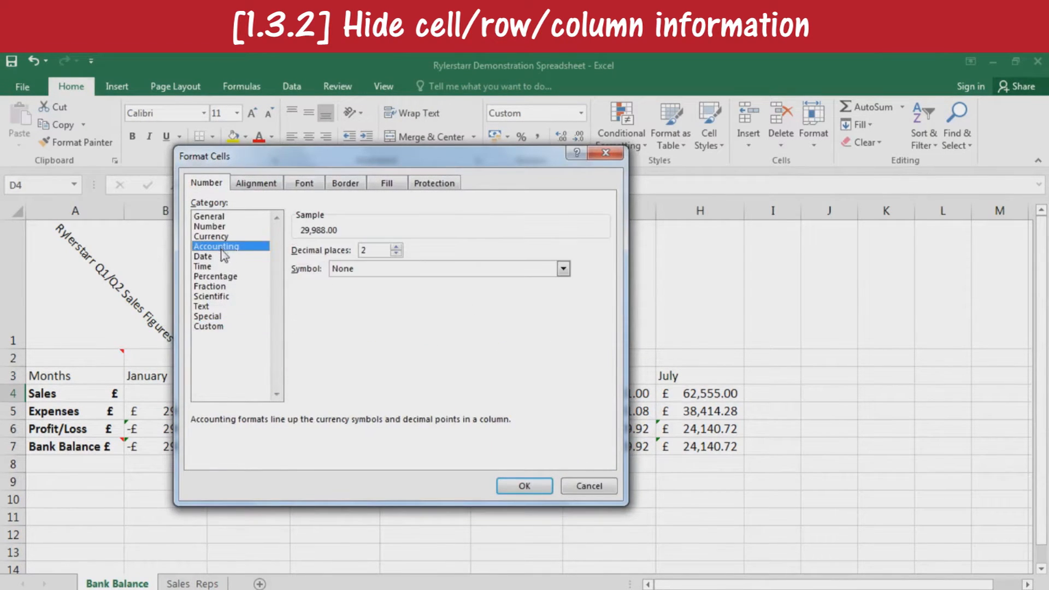
pyautogui.click(360, 273)
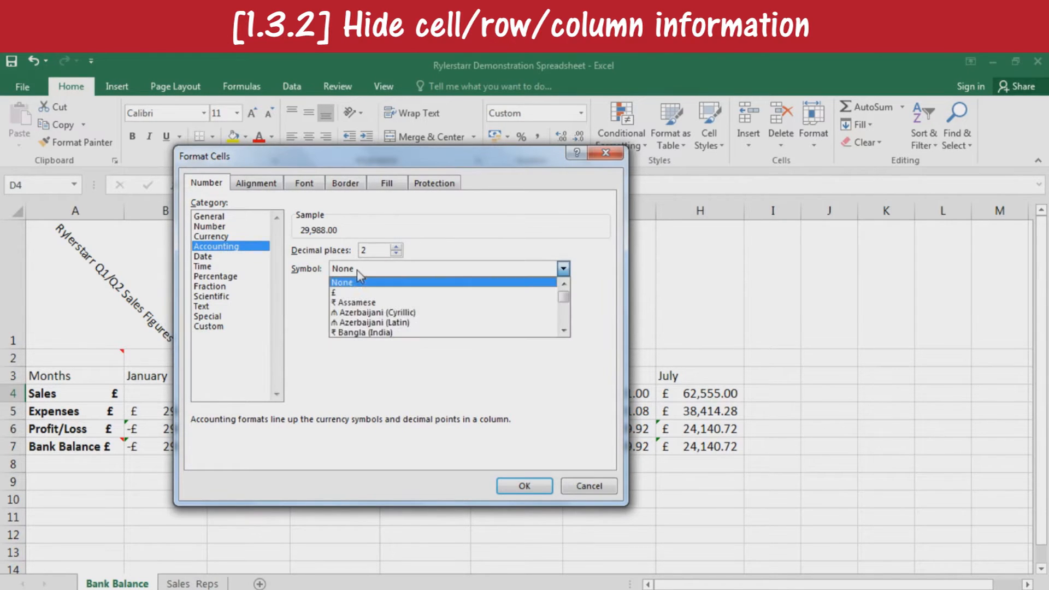
pyautogui.click(344, 295)
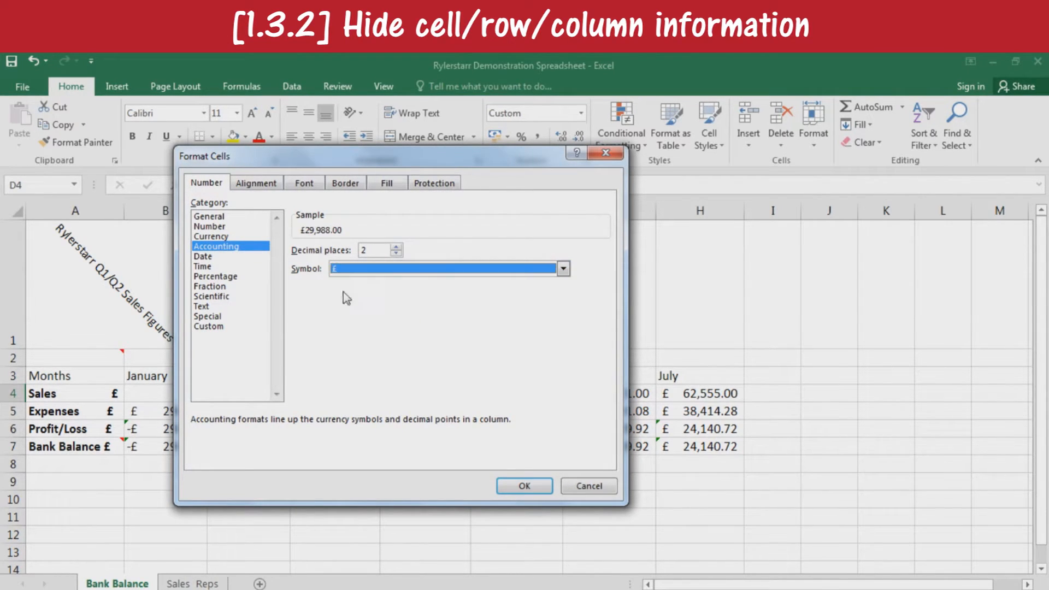
pyautogui.click(523, 486)
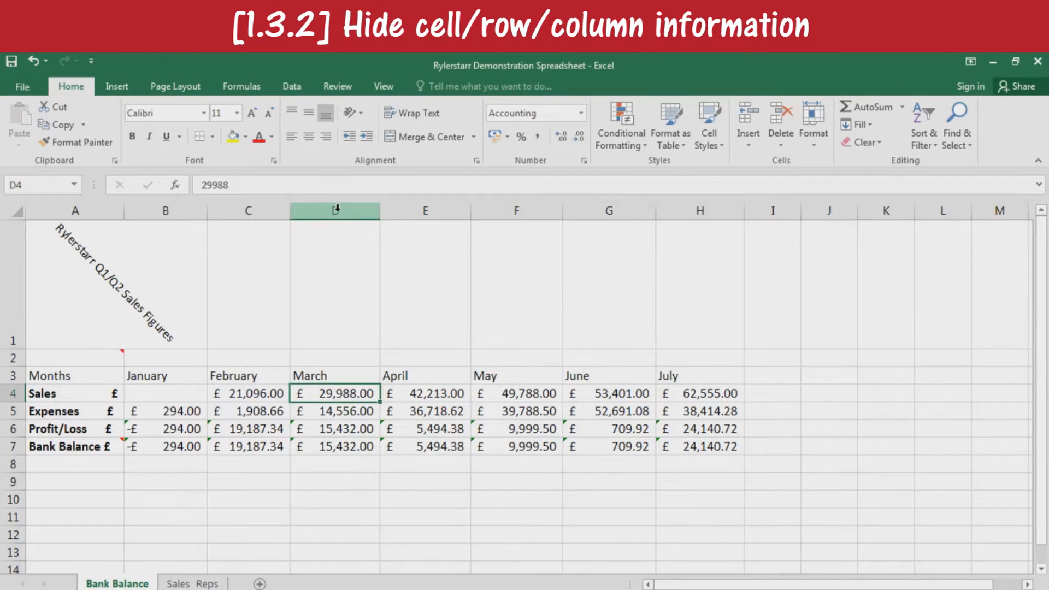
pyautogui.press('Down')
pyautogui.press('Down')
pyautogui.press('Down')
pyautogui.press('Down')
pyautogui.press('Down')
pyautogui.press('Down')
pyautogui.press('Down')
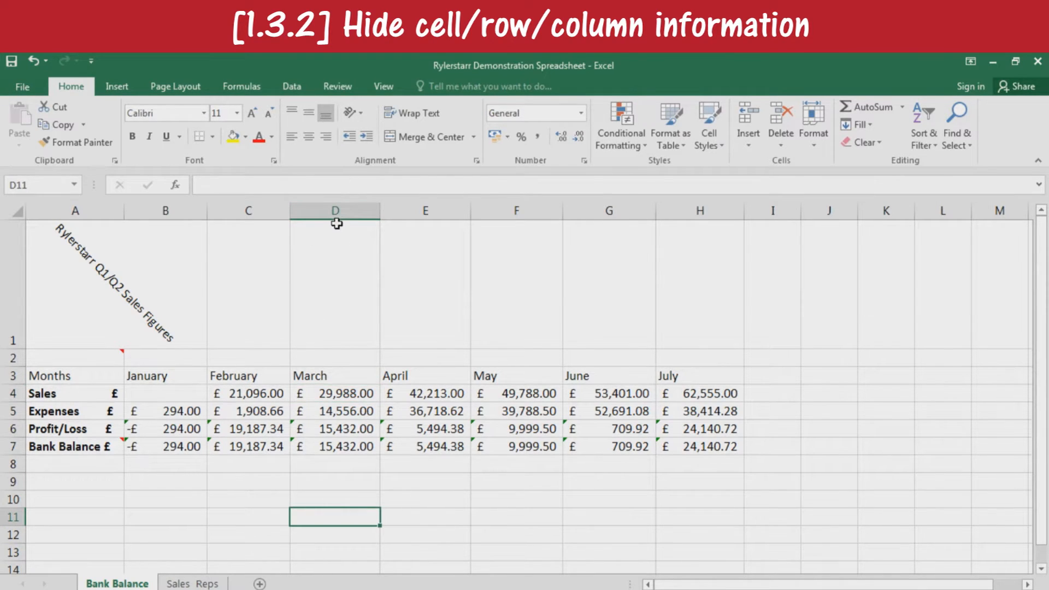
# Hide column D with the March figures
pyautogui.click(334, 211)
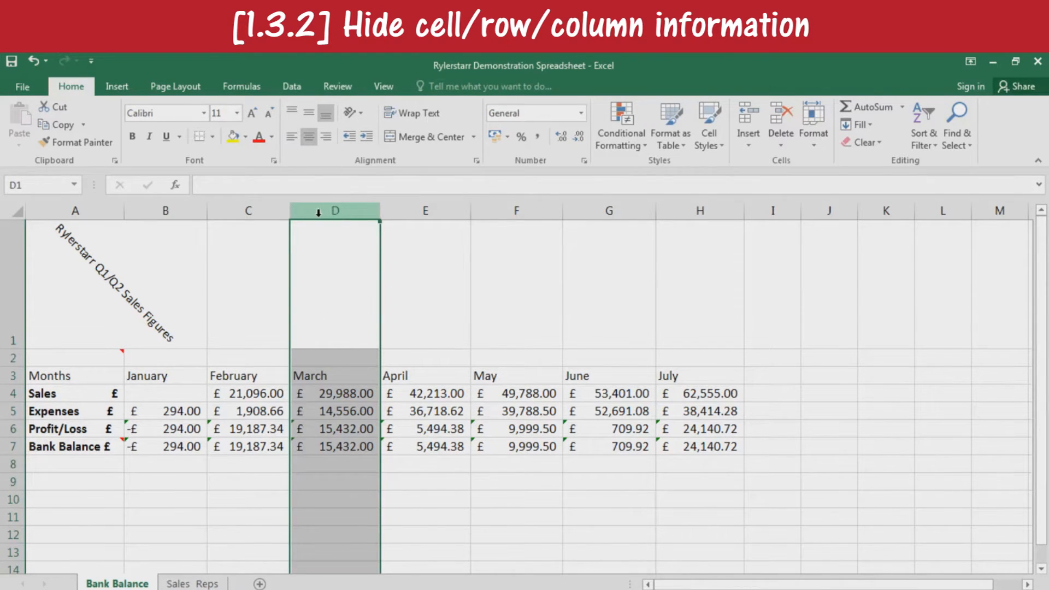
pyautogui.rightClick(319, 213)
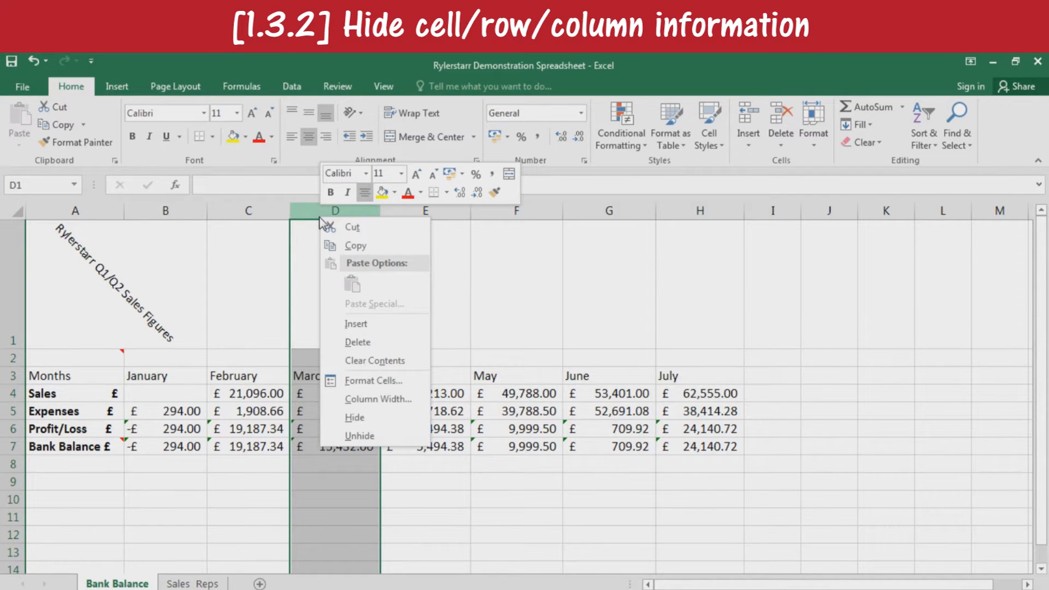
pyautogui.click(355, 418)
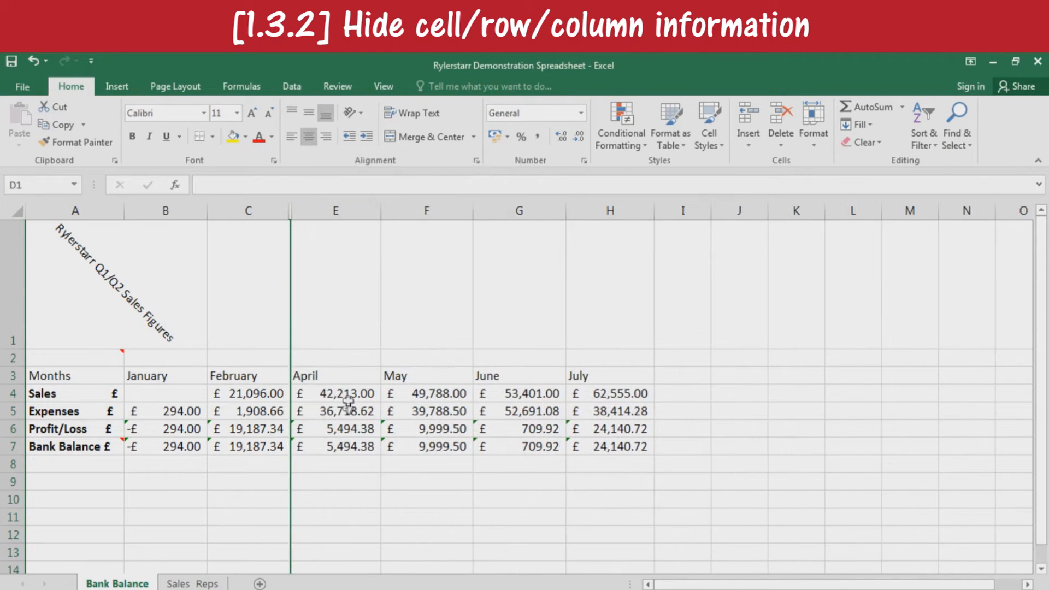
# Unhide column D between columns C and E and deselect it
pyautogui.rightClick(291, 213)
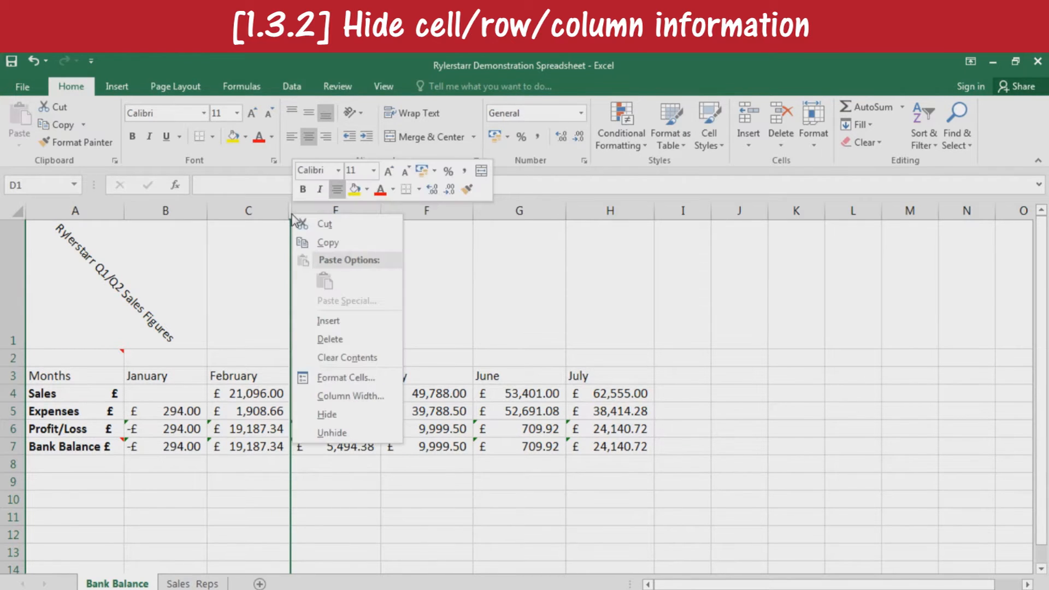
pyautogui.click(330, 432)
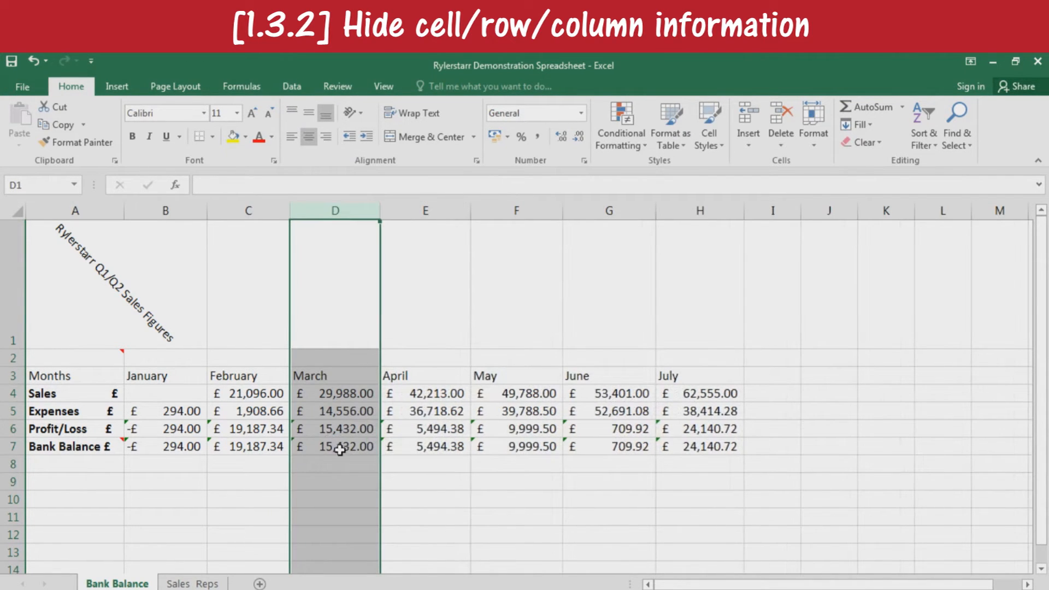
pyautogui.click(231, 481)
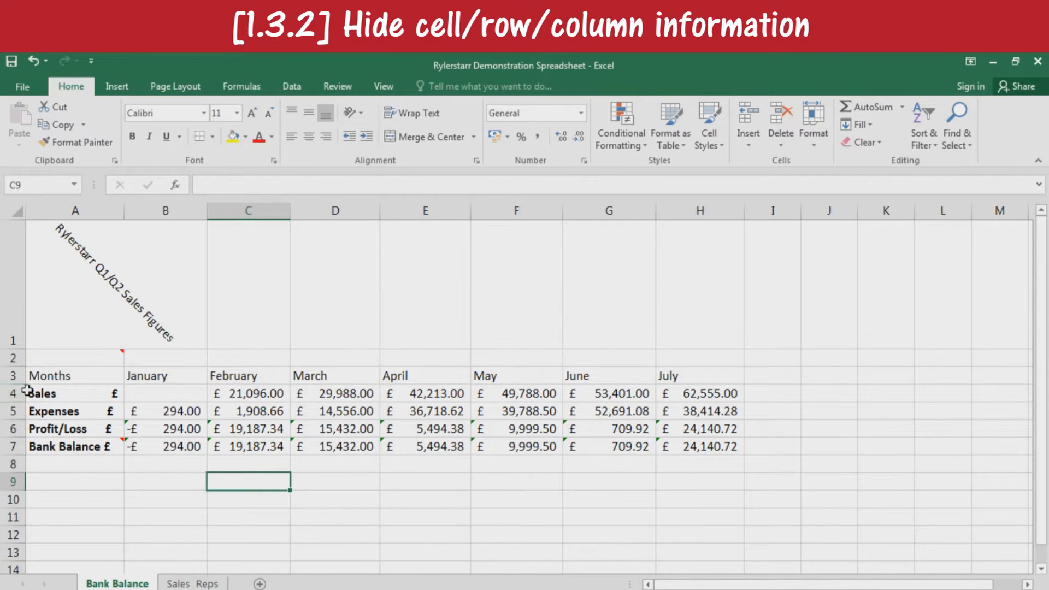
# Hide row 4 with the Sales figures, then unhide it again between rows 3 and 5
pyautogui.click(12, 394)
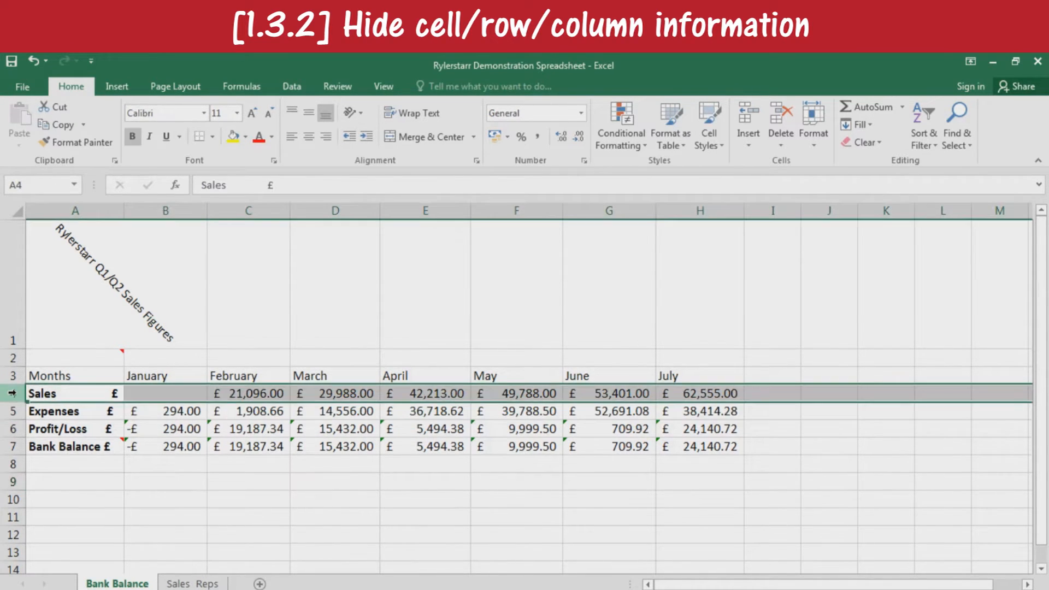
pyautogui.rightClick(12, 393)
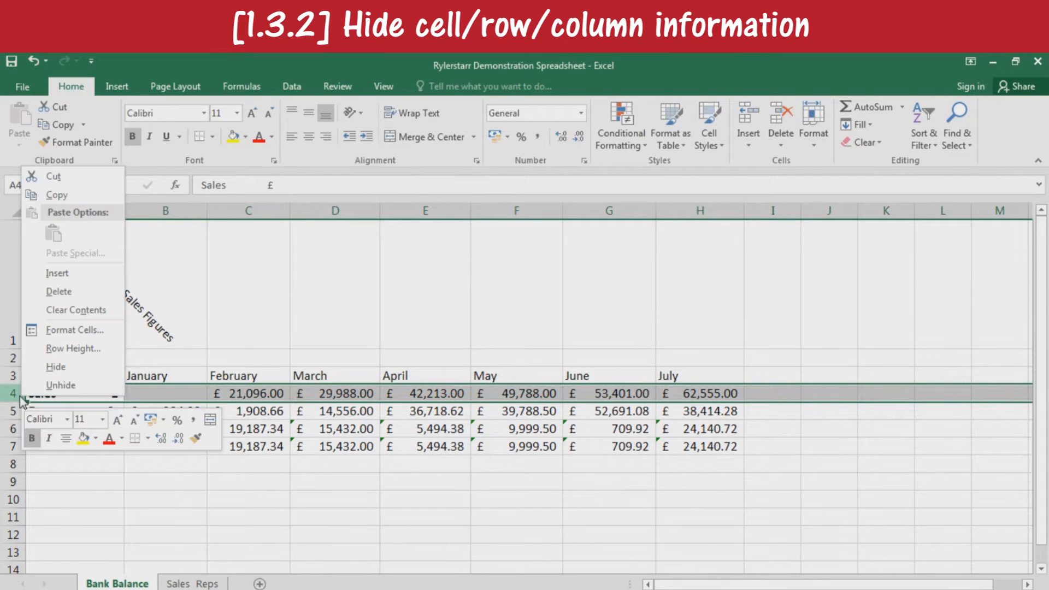
pyautogui.click(56, 366)
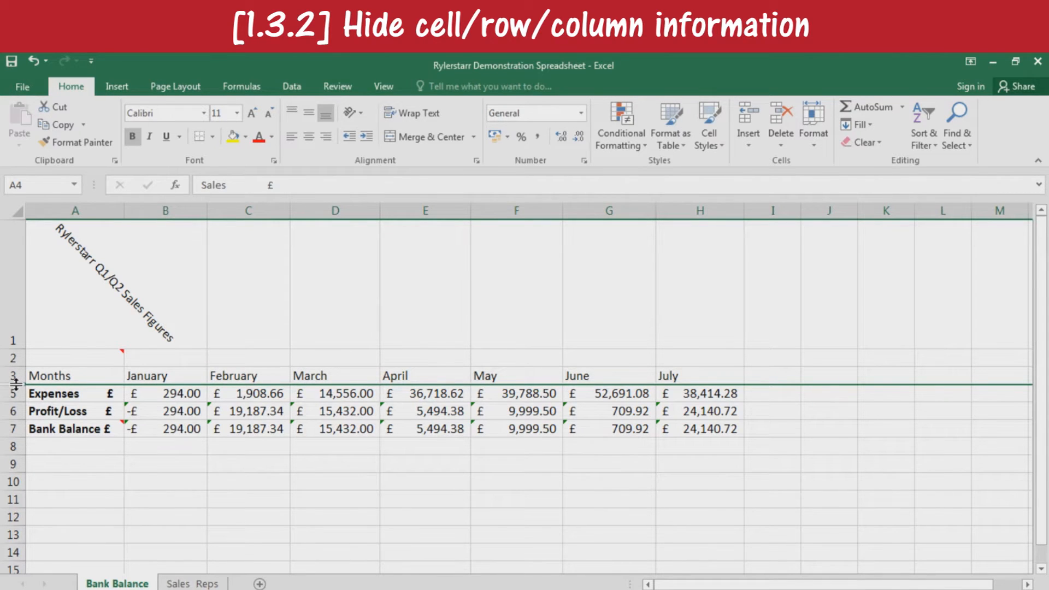
pyautogui.rightClick(14, 385)
pyautogui.click(56, 374)
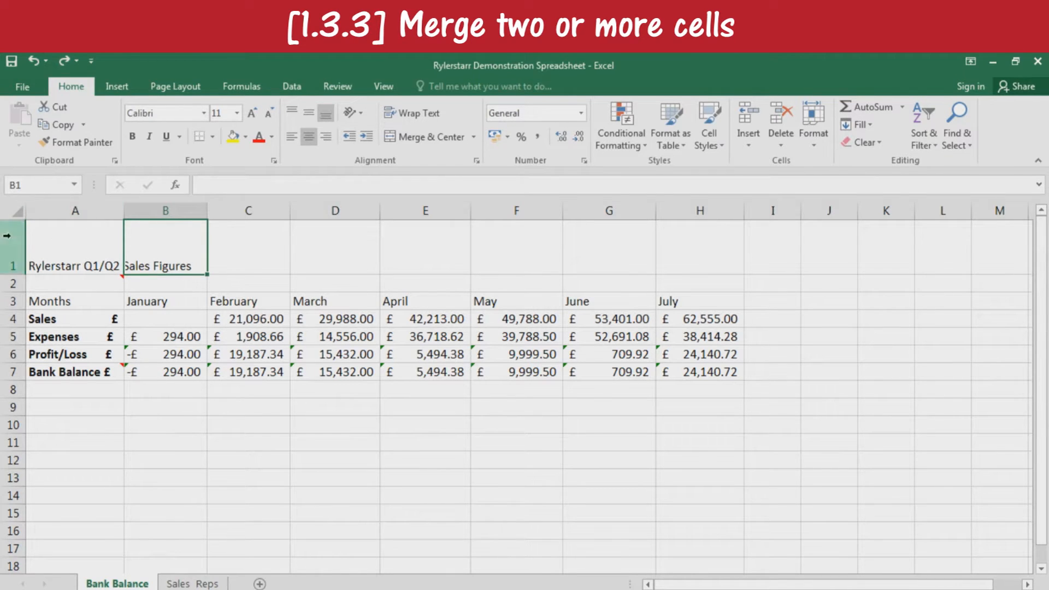
# Merge cells A1:H1 and centre the title horizontally and vertically within the merged cell
pyautogui.click(83, 261)
pyautogui.moveTo(81, 249)
pyautogui.mouseDown()
pyautogui.moveTo(667, 277)
pyautogui.moveTo(696, 260)
pyautogui.mouseUp()
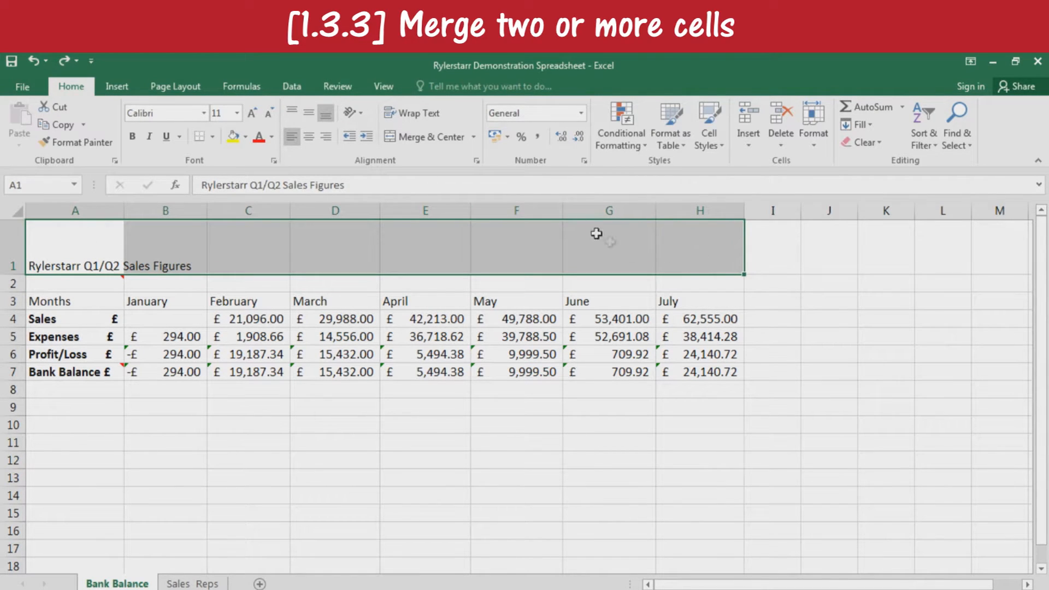
pyautogui.click(474, 137)
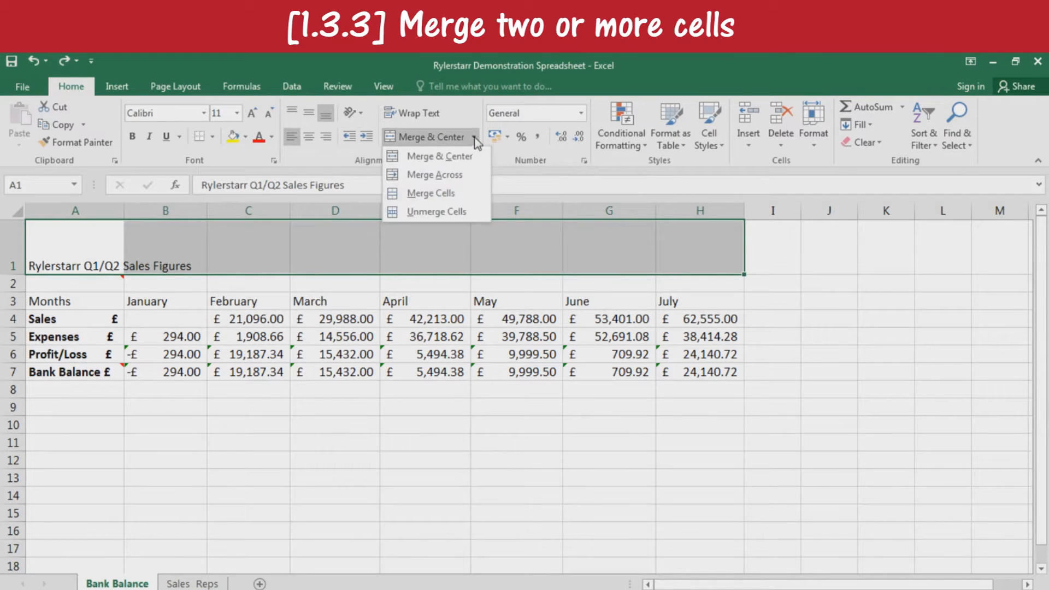
pyautogui.click(444, 194)
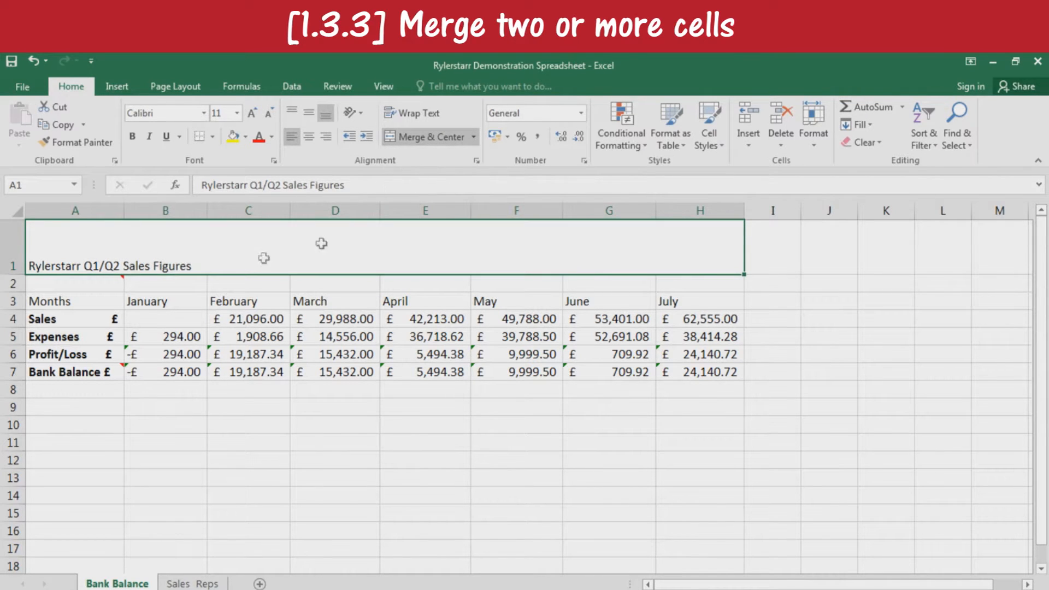
pyautogui.click(309, 138)
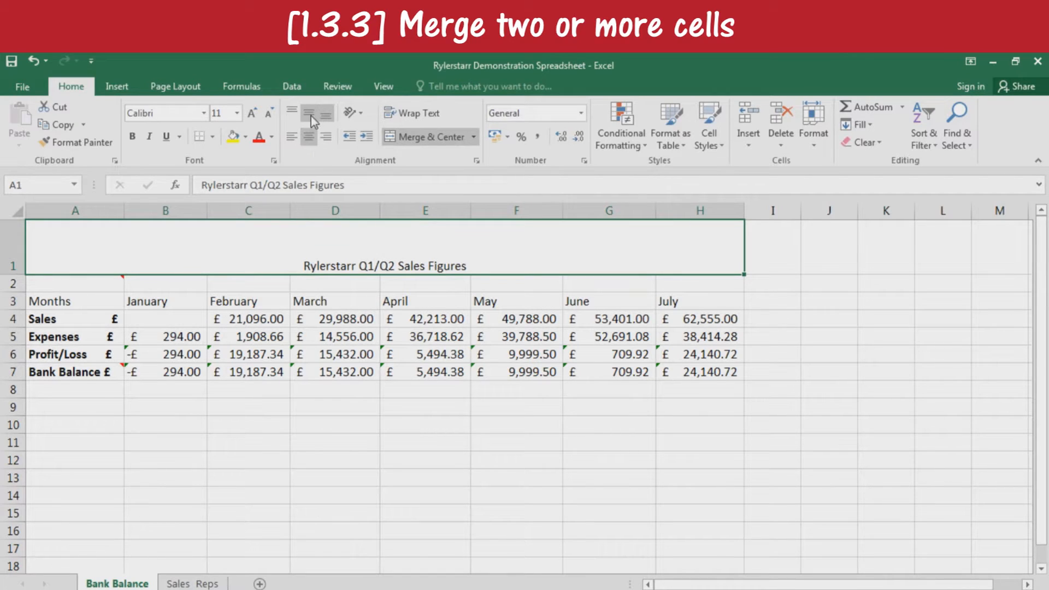
pyautogui.click(309, 115)
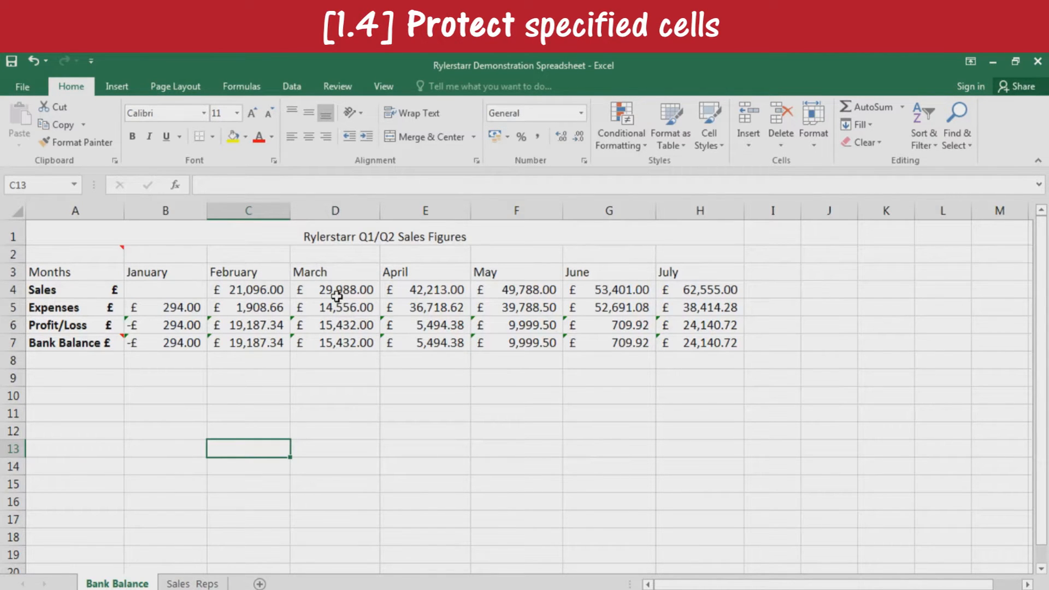
# Set all cells of the Bank Balance sheet to Locked in their cell protection format
pyautogui.click(343, 306)
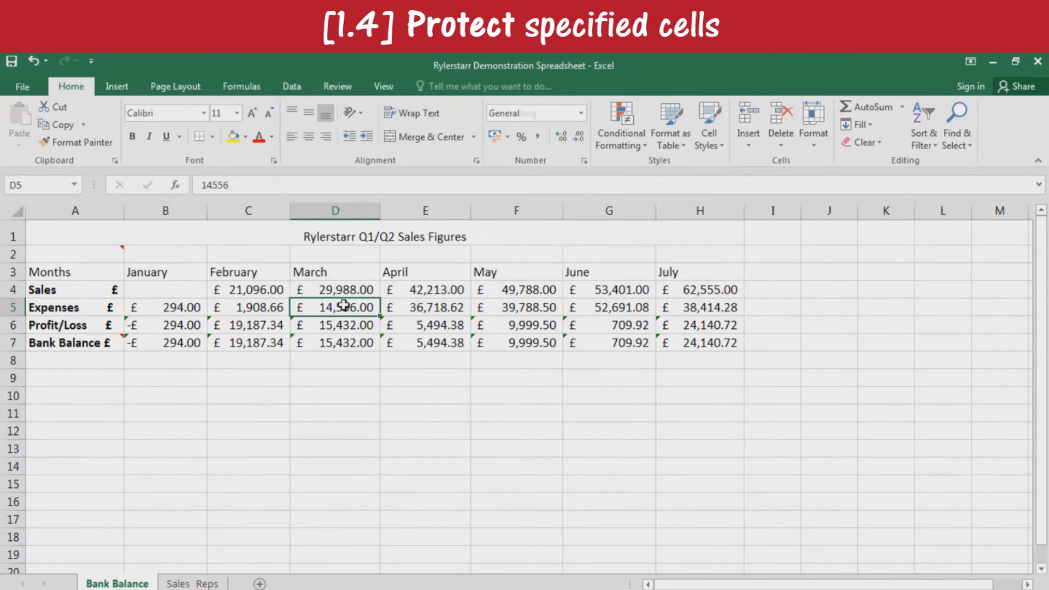
pyautogui.click(420, 308)
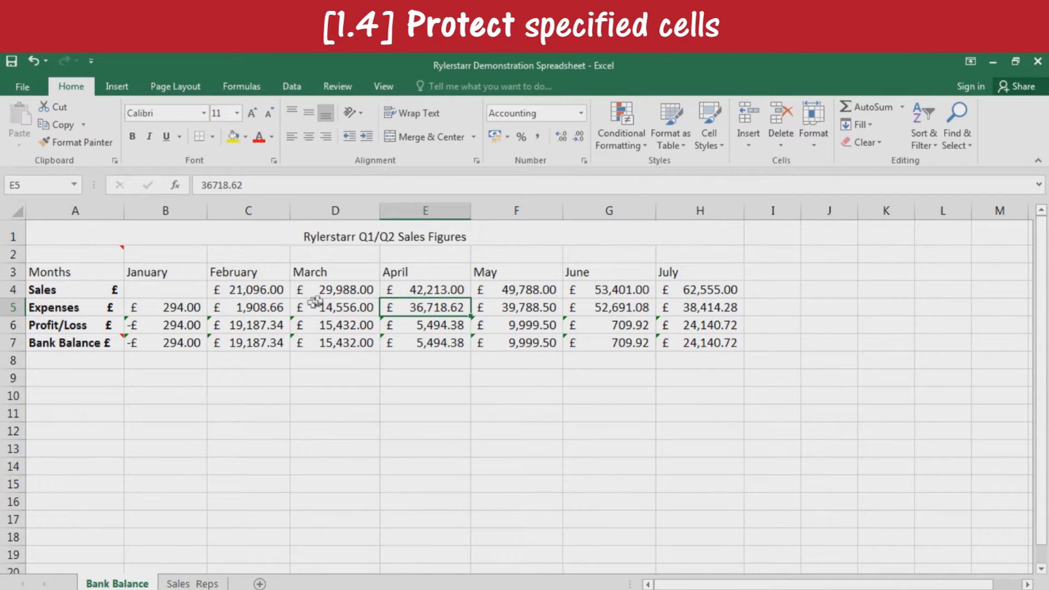
pyautogui.click(17, 212)
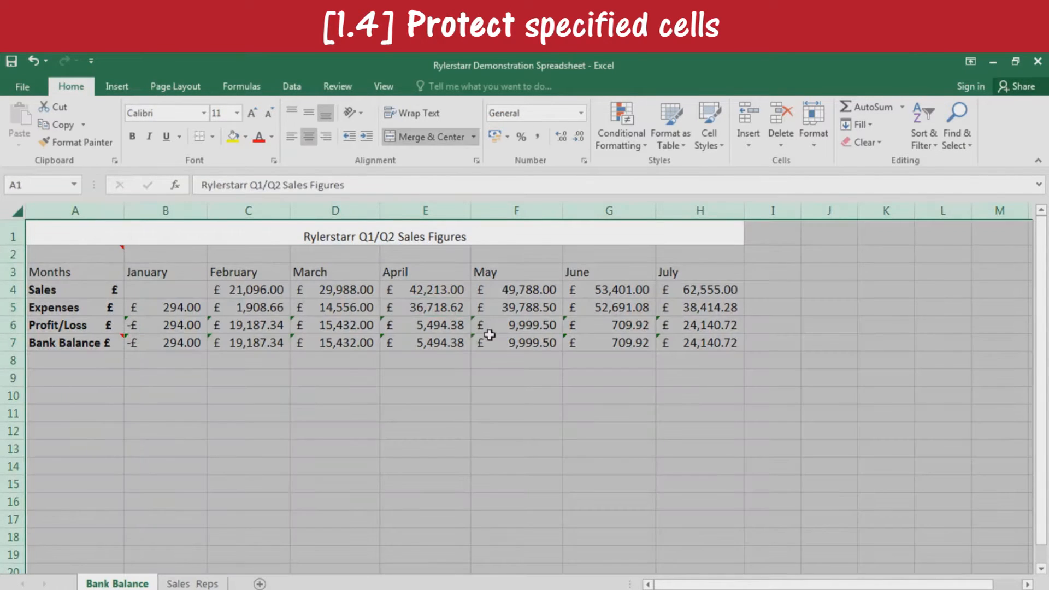
pyautogui.rightClick(472, 365)
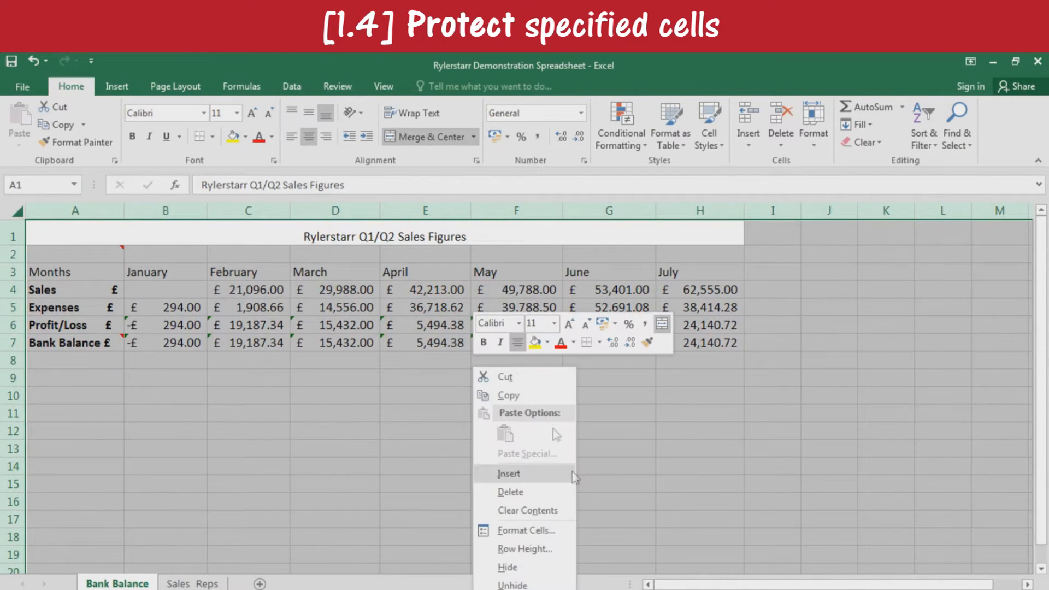
pyautogui.click(525, 533)
pyautogui.click(575, 288)
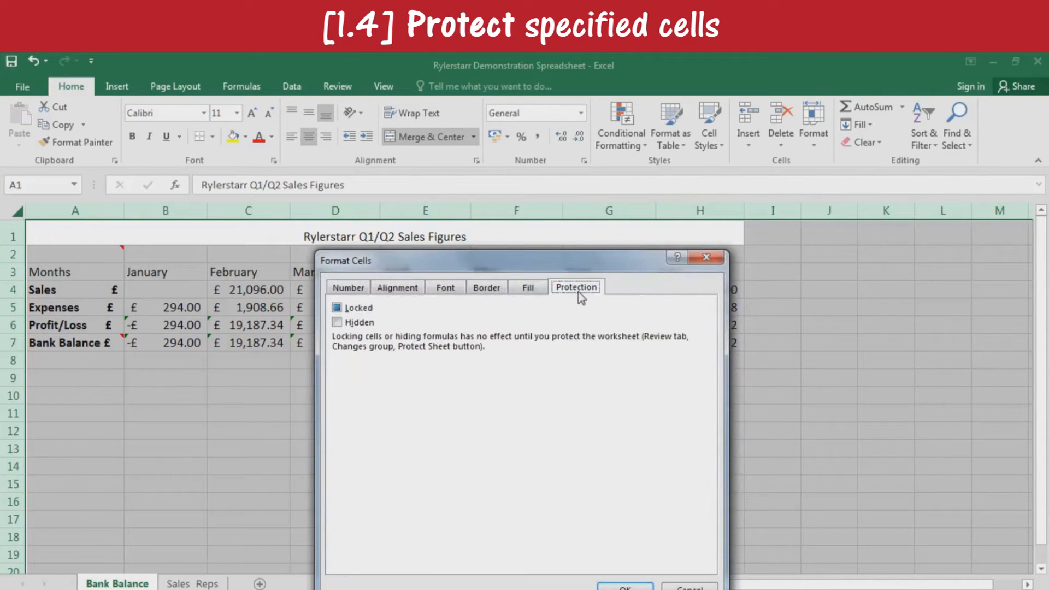
pyautogui.click(358, 308)
pyautogui.click(625, 586)
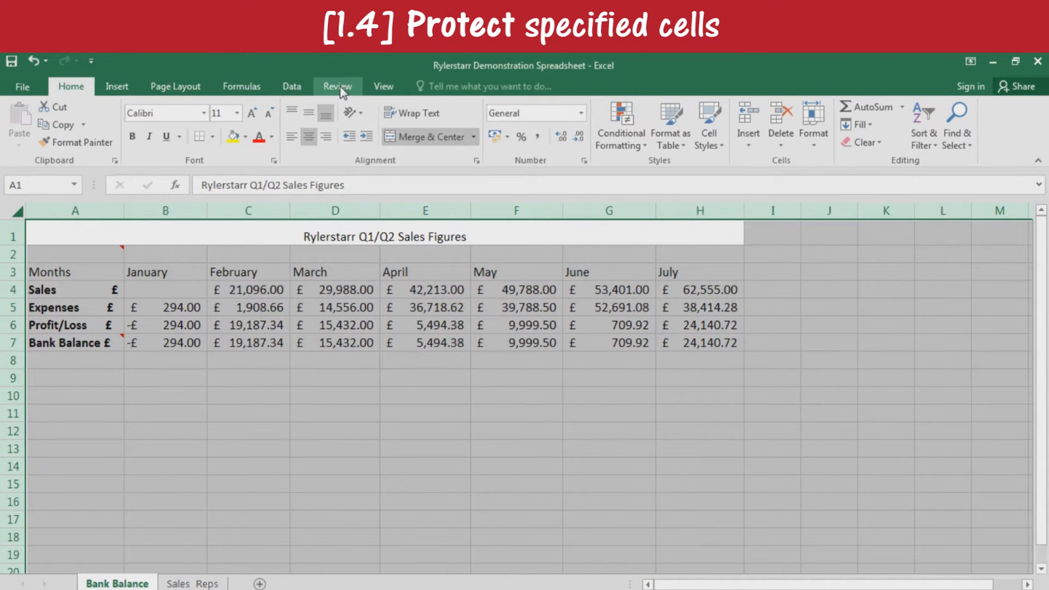
# Protect the Bank Balance sheet without a password, allowing users to select locked cells
pyautogui.click(338, 88)
pyautogui.click(471, 147)
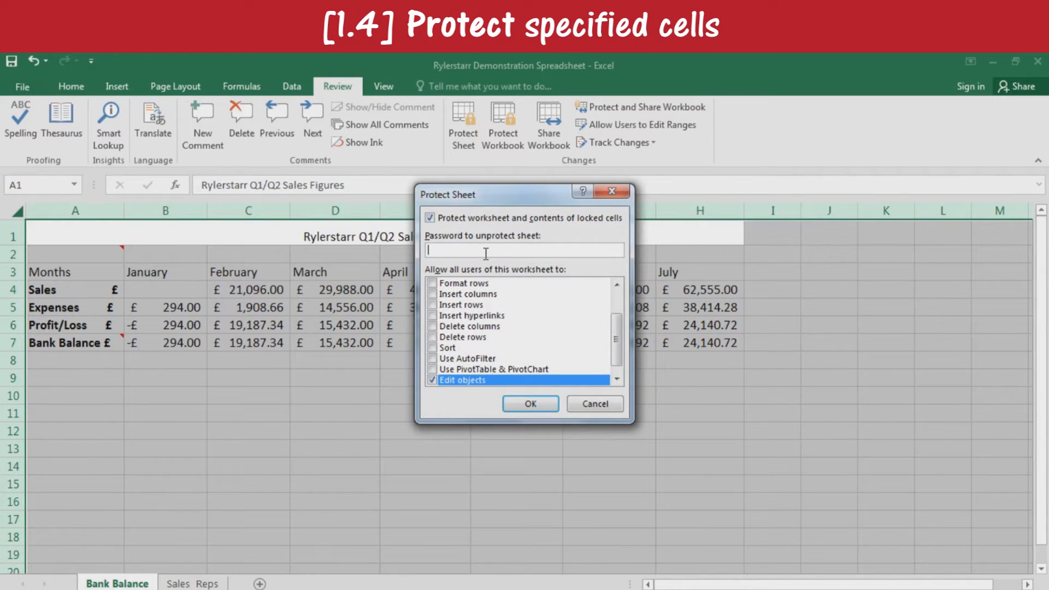
pyautogui.moveTo(615, 344); pyautogui.dragTo(616, 322)
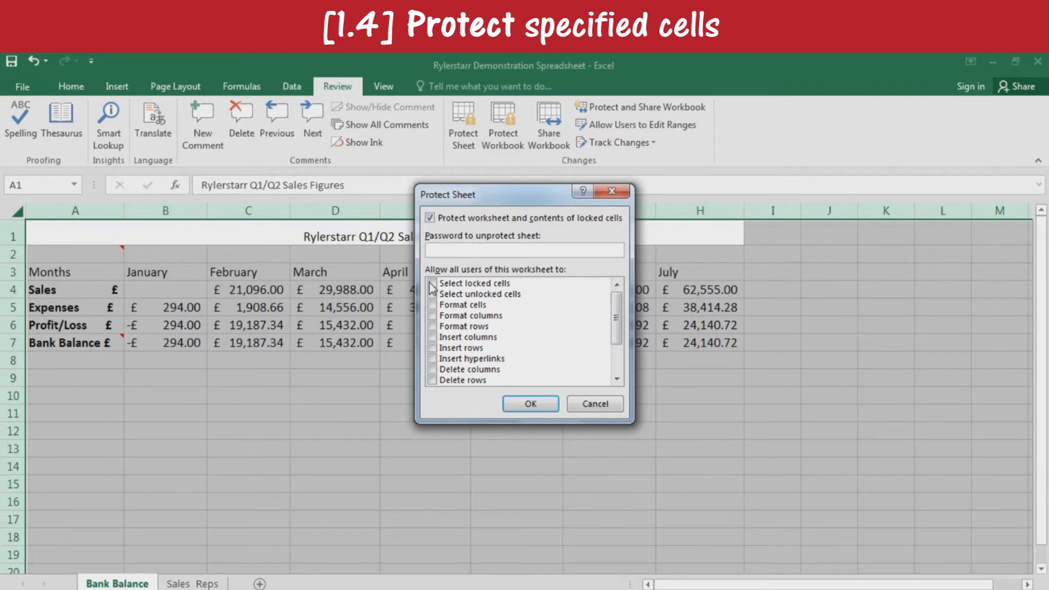
pyautogui.click(432, 284)
pyautogui.click(533, 404)
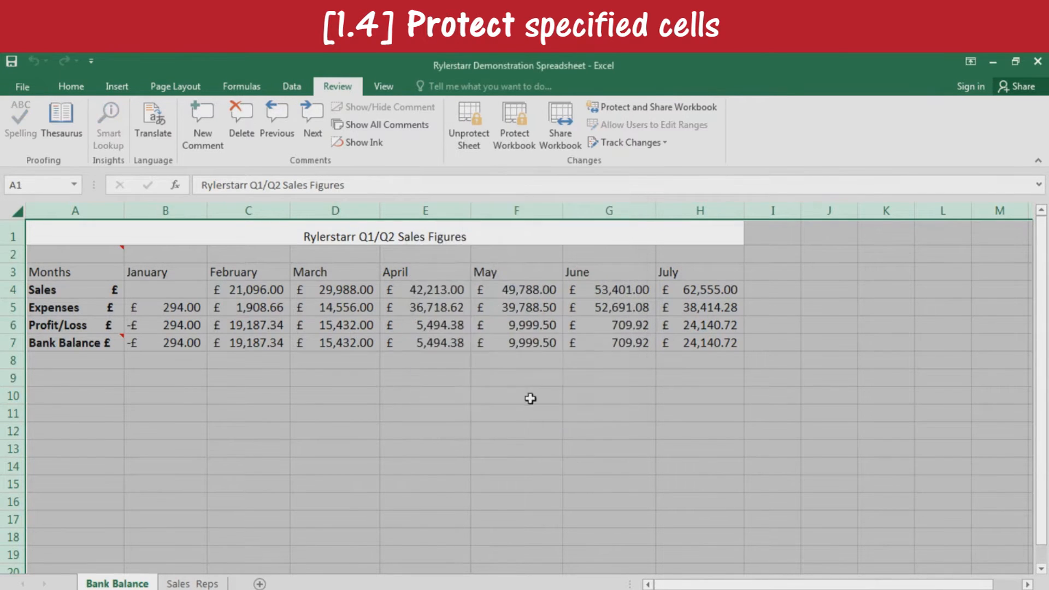
# Try to edit the May Profit/Loss formula in cell F6 on the protected sheet
pyautogui.click(490, 331)
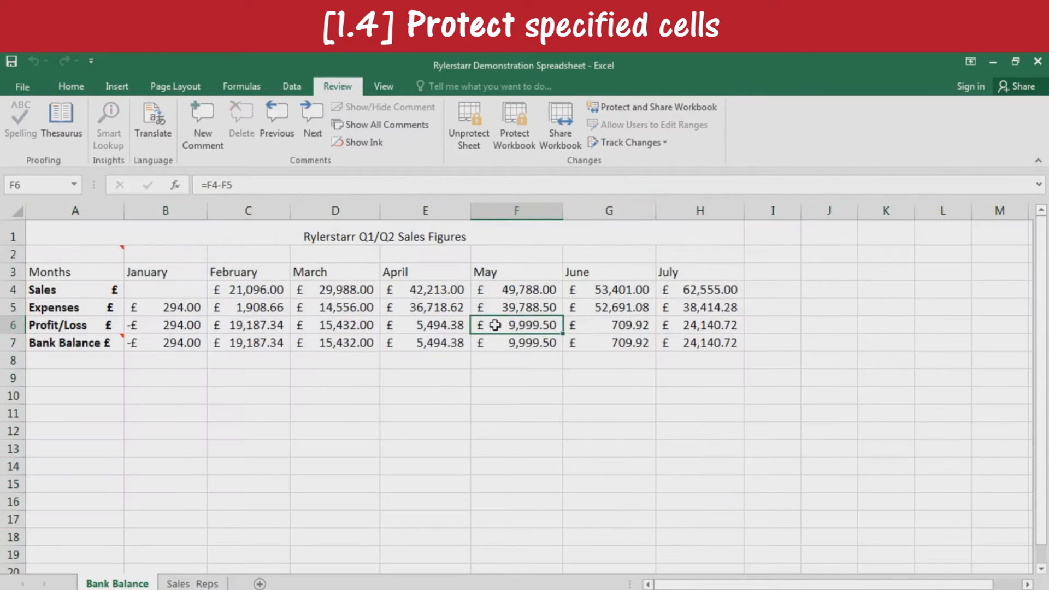
pyautogui.doubleClick(533, 327)
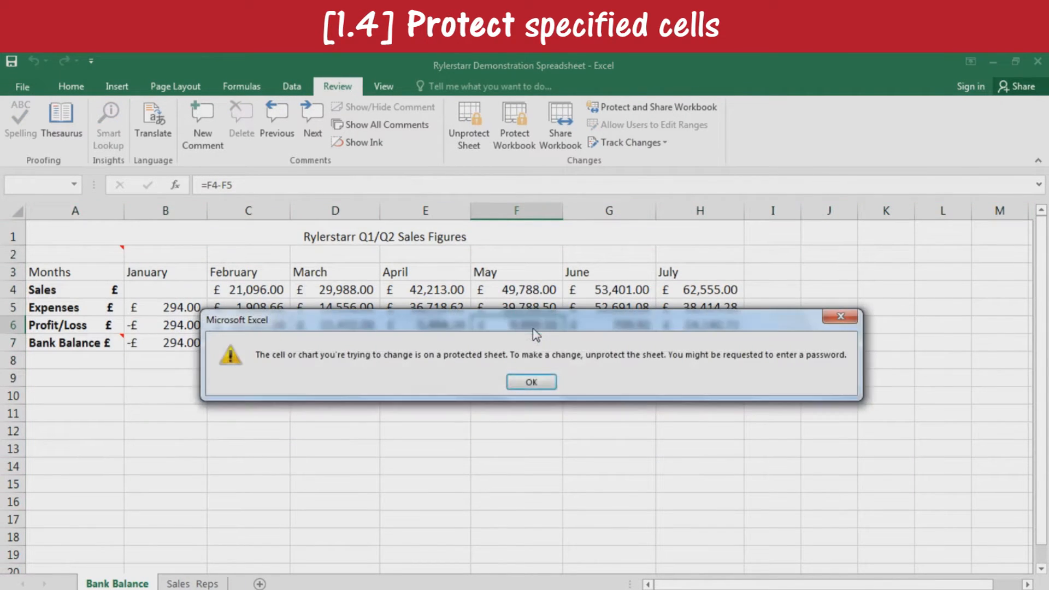
pyautogui.click(533, 383)
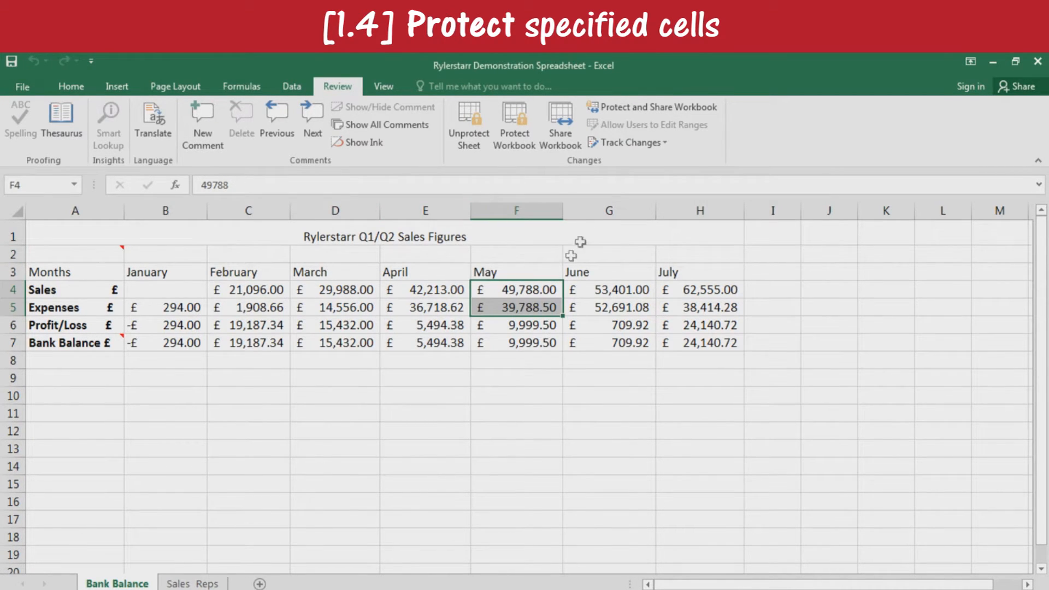
# Unprotect the sheet and try entering 24 in the July Profit/Loss cell H6
pyautogui.click(479, 138)
pyautogui.click(525, 326)
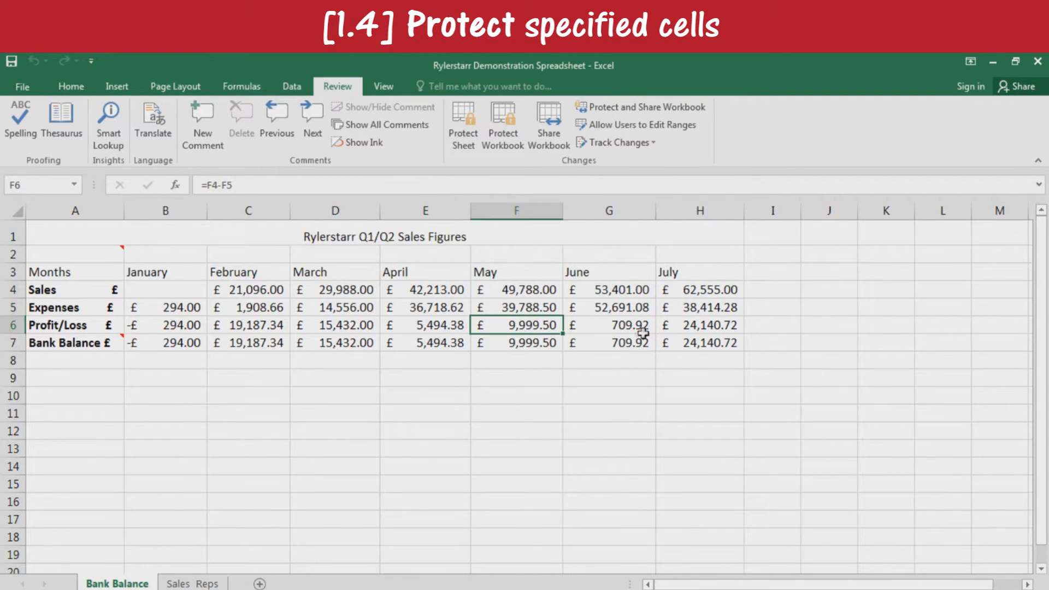
pyautogui.click(720, 327)
pyautogui.write('24')
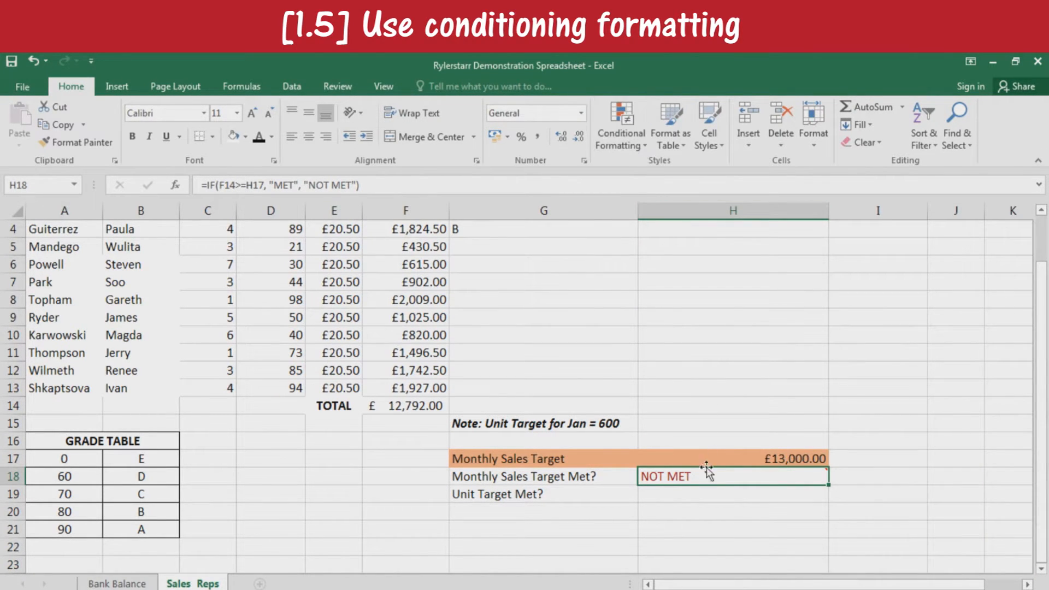
# Add a conditional format to H18 giving text that contains NOT MET a Light Red Fill with Dark Red Text
pyautogui.click(552, 479)
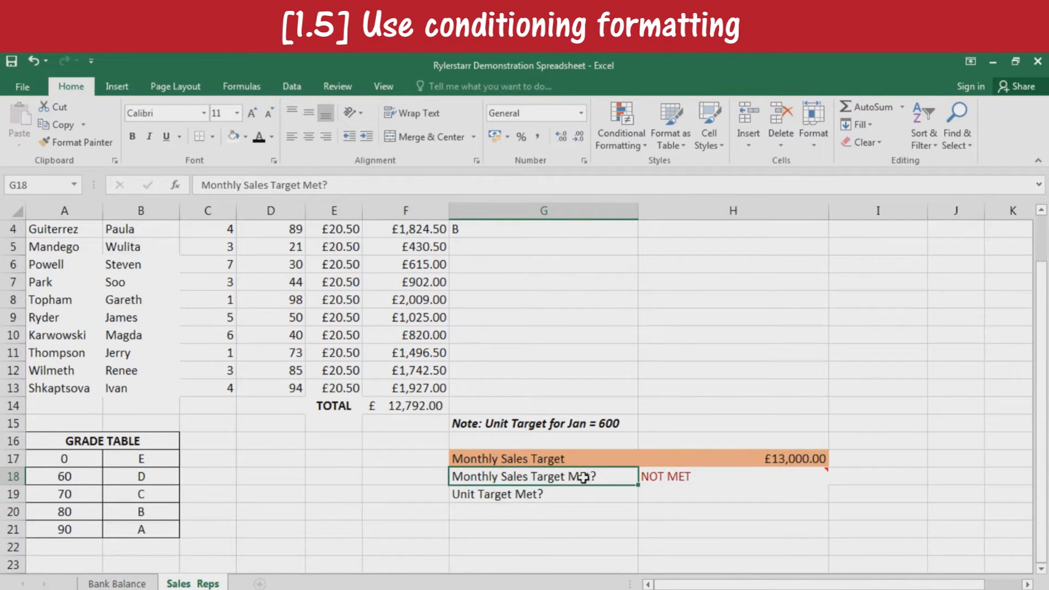
pyautogui.click(693, 479)
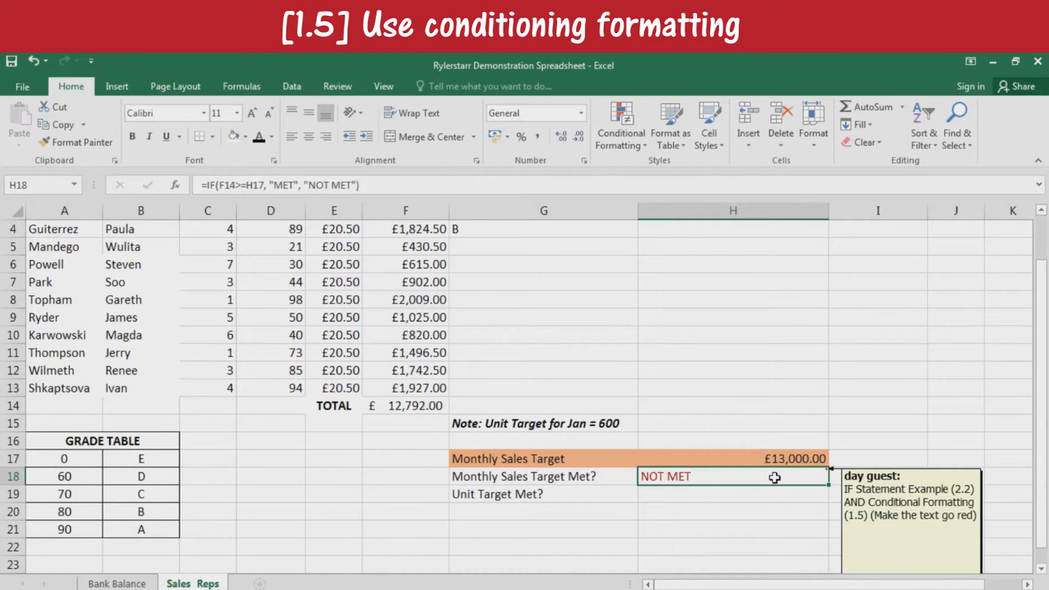
pyautogui.click(620, 132)
pyautogui.moveTo(646, 160)
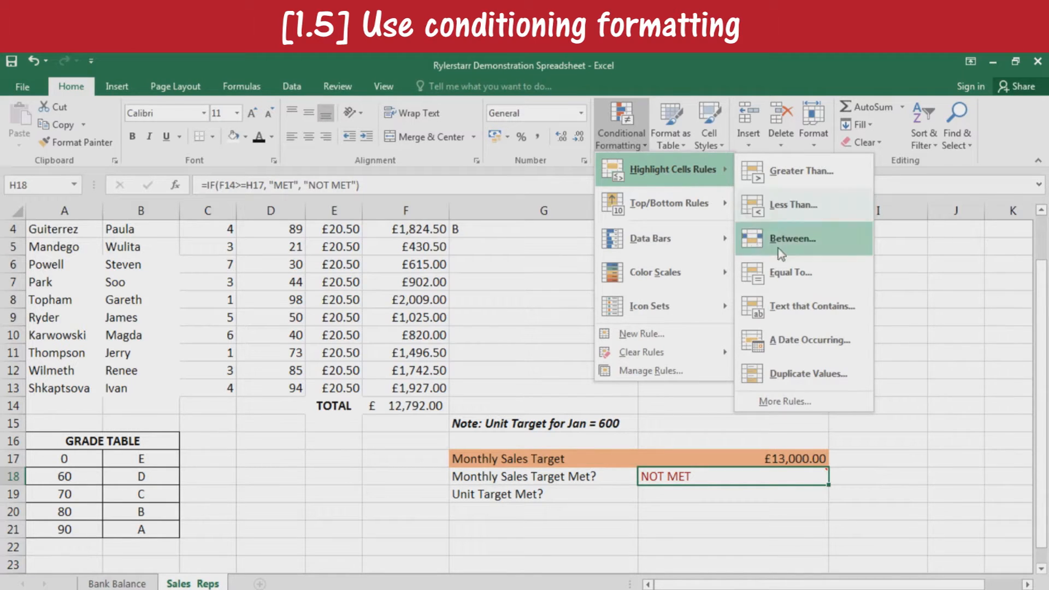
pyautogui.click(811, 309)
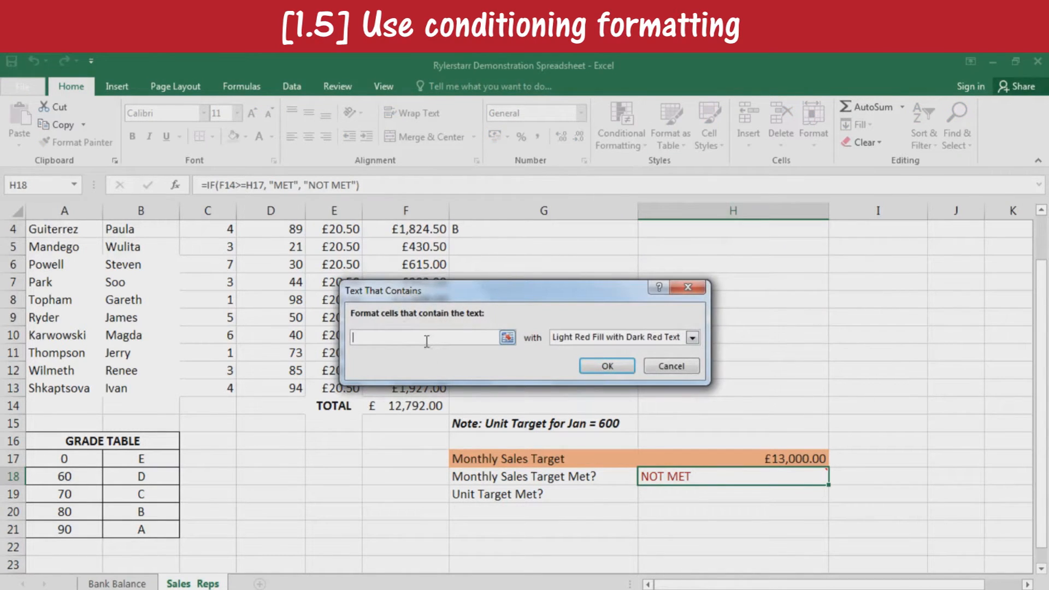
pyautogui.write('NOT MET')
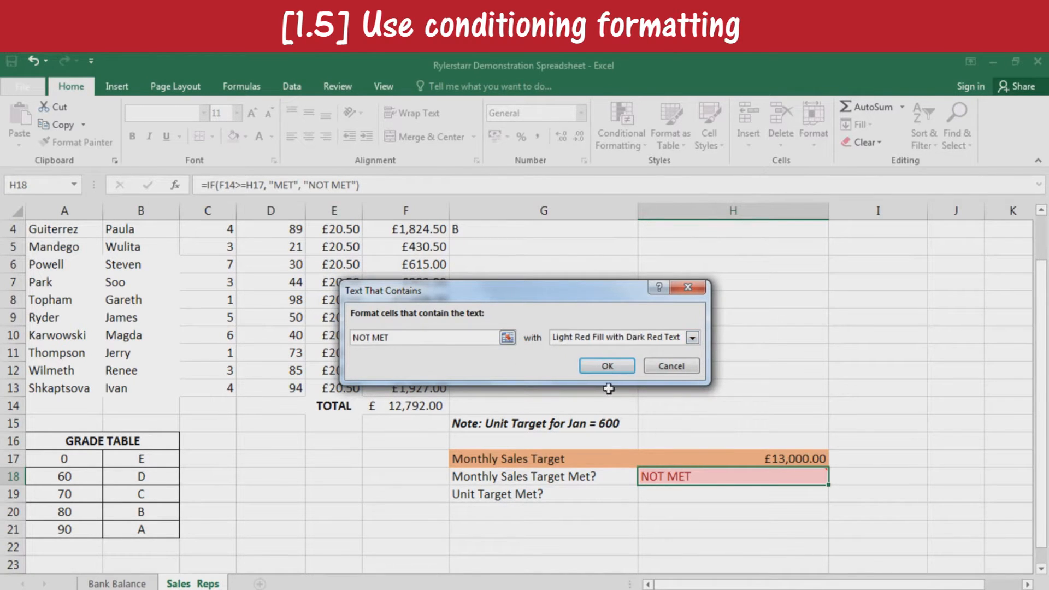
pyautogui.click(596, 366)
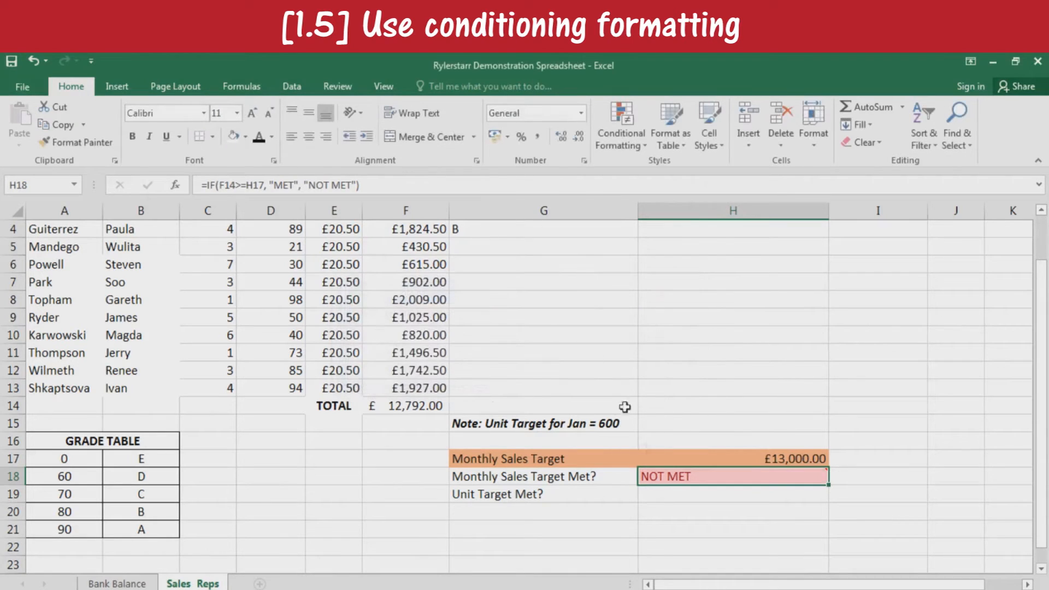
pyautogui.click(677, 497)
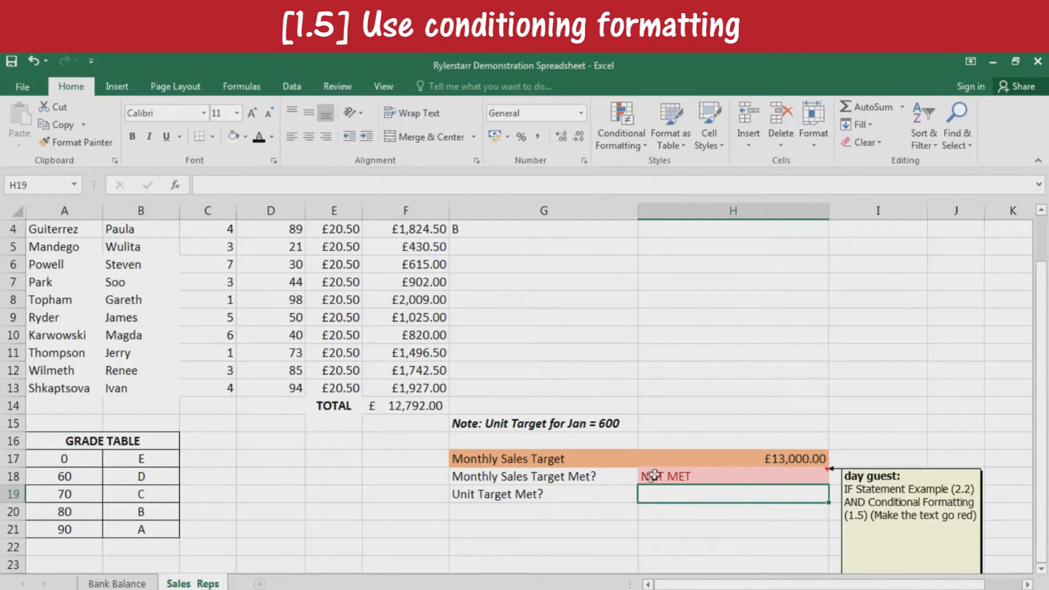
# Set the Monthly Sales Target in cell H17 to 12000
pyautogui.click(768, 457)
pyautogui.doubleClick(802, 458)
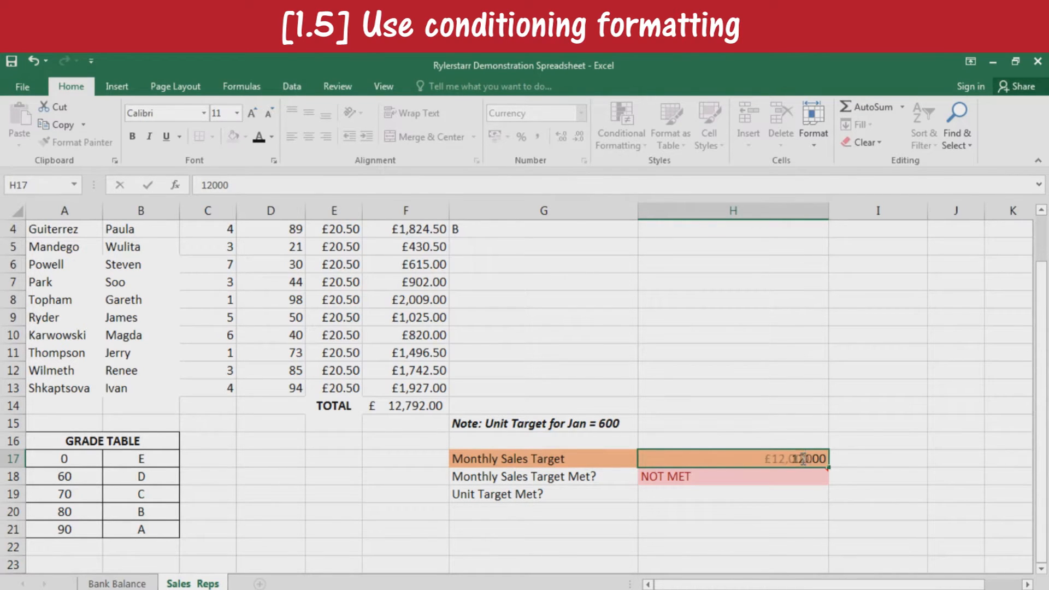
pyautogui.press('Return')
pyautogui.moveTo(702, 481)
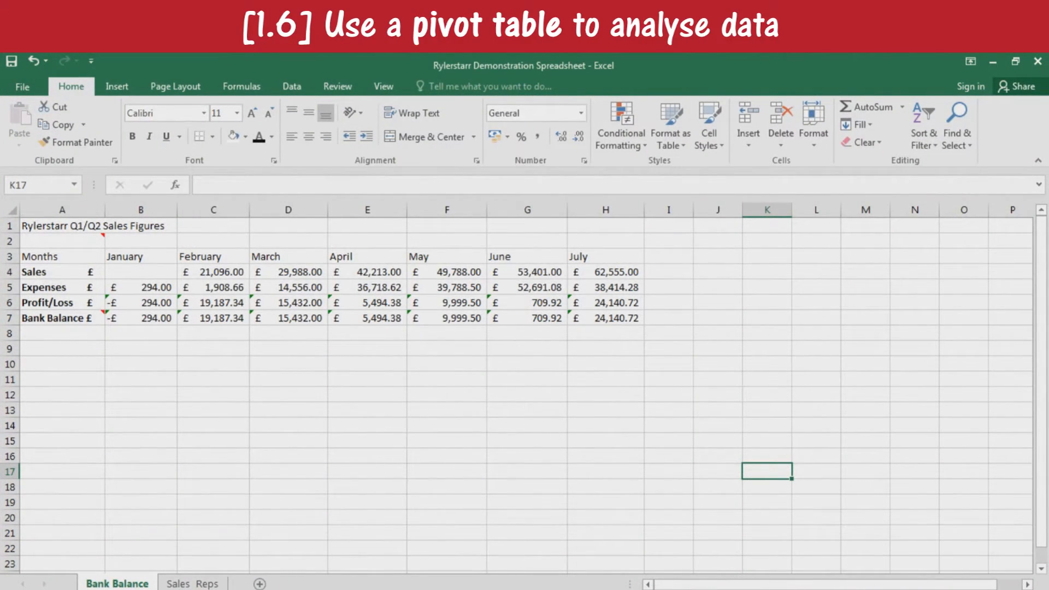
# Create a pivot table from range A3:H7 of the Bank Balance sheet in a new worksheet
pyautogui.moveTo(402, 589)
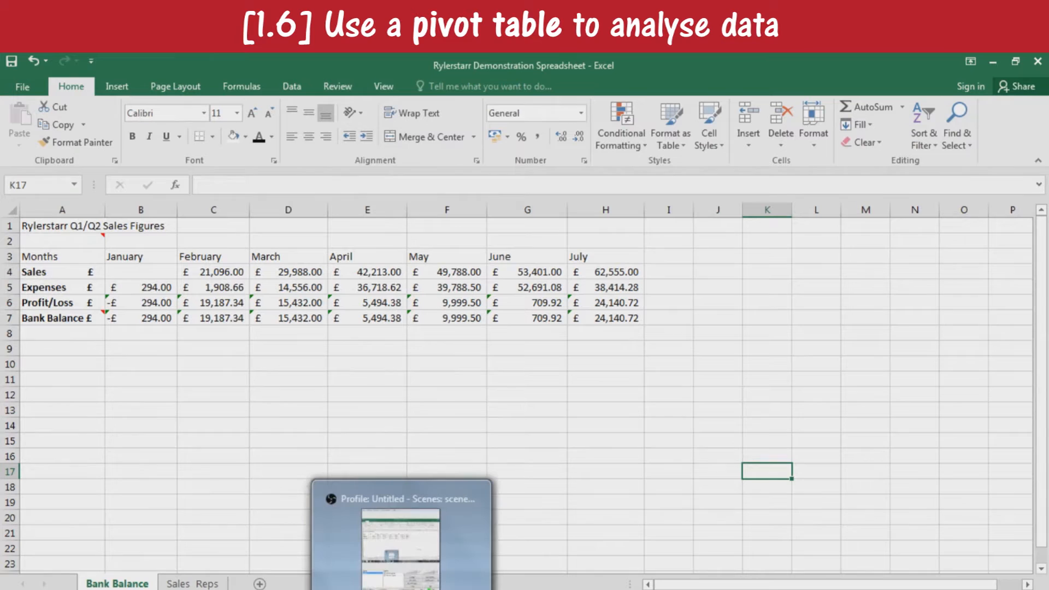
pyautogui.click(386, 425)
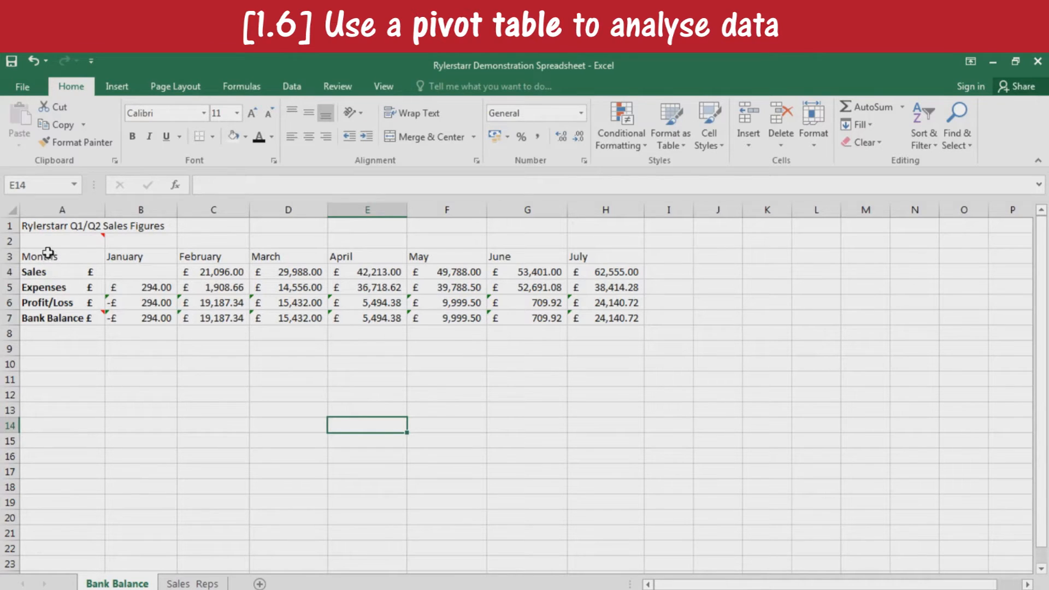
pyautogui.moveTo(44, 257); pyautogui.dragTo(632, 321)
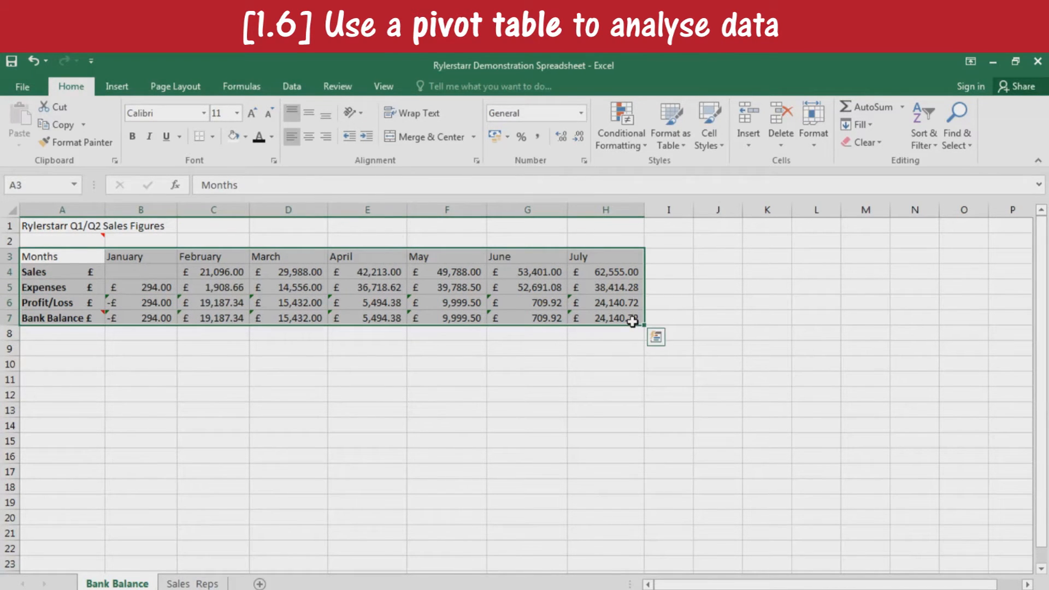
pyautogui.click(117, 87)
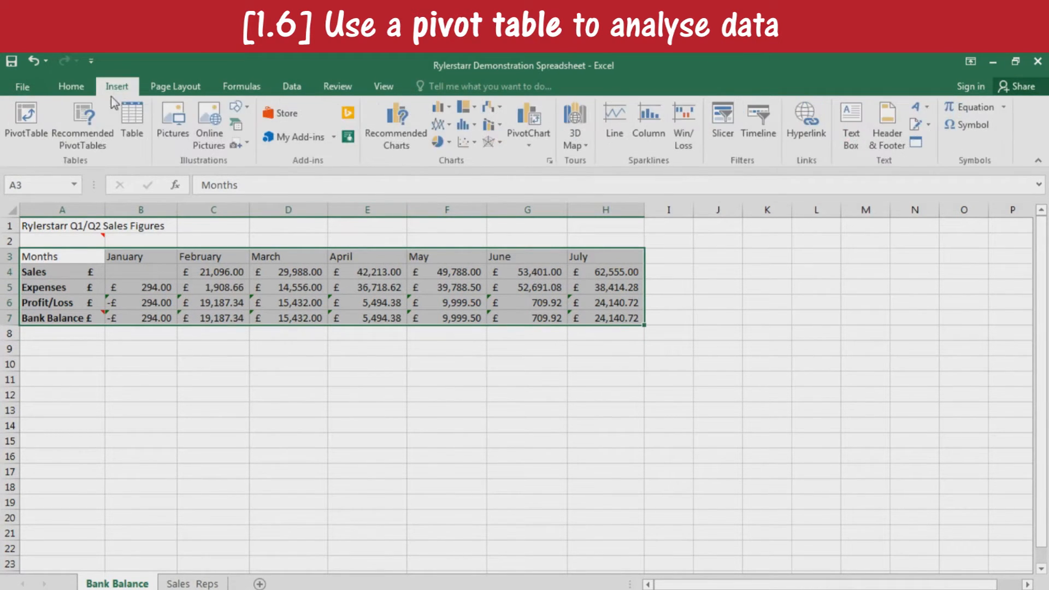
pyautogui.click(26, 136)
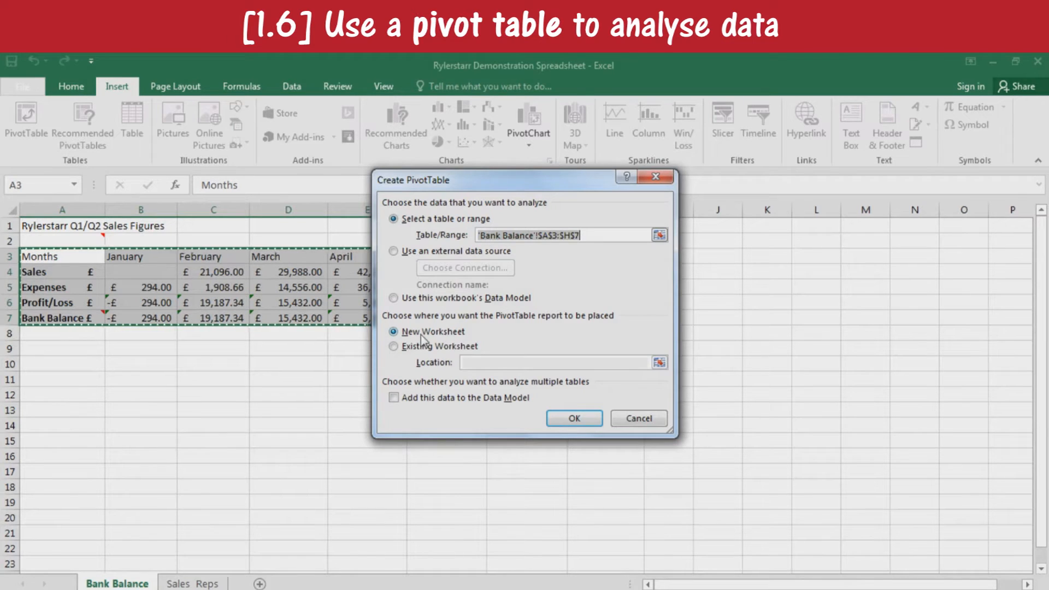
pyautogui.click(574, 419)
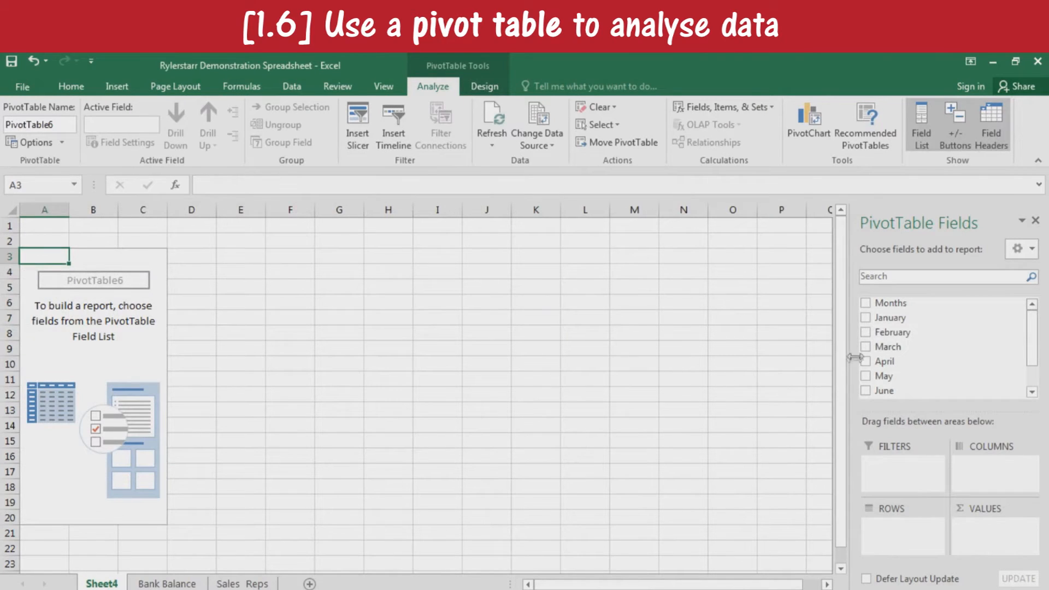
# Place Months in the pivot table's rows and January in its values, and compare the result with the Bank Balance sheet
pyautogui.moveTo(891, 304); pyautogui.dragTo(899, 527)
pyautogui.moveTo(890, 319); pyautogui.dragTo(978, 532)
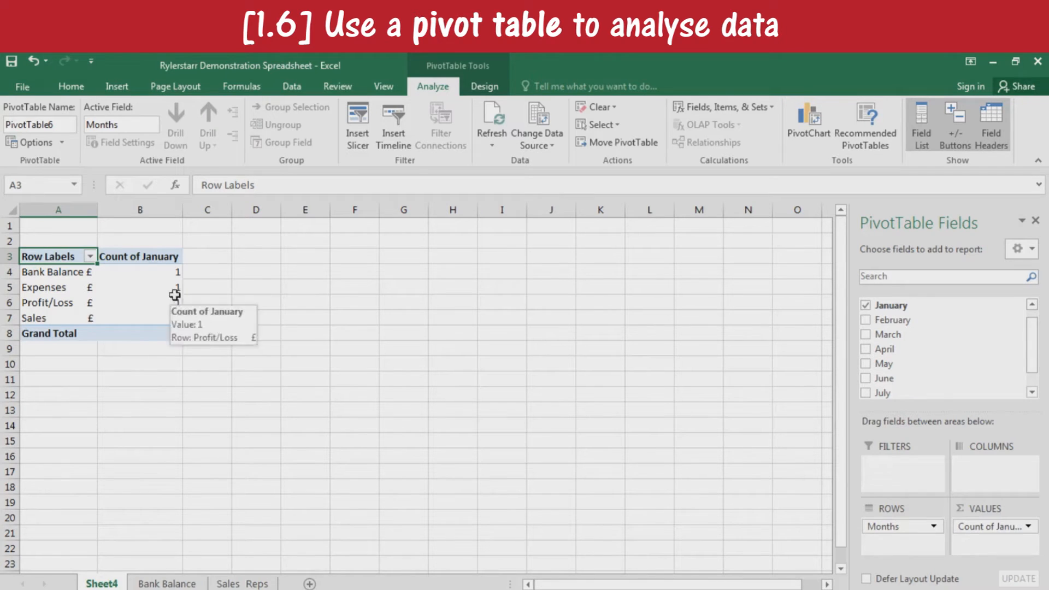
pyautogui.click(172, 583)
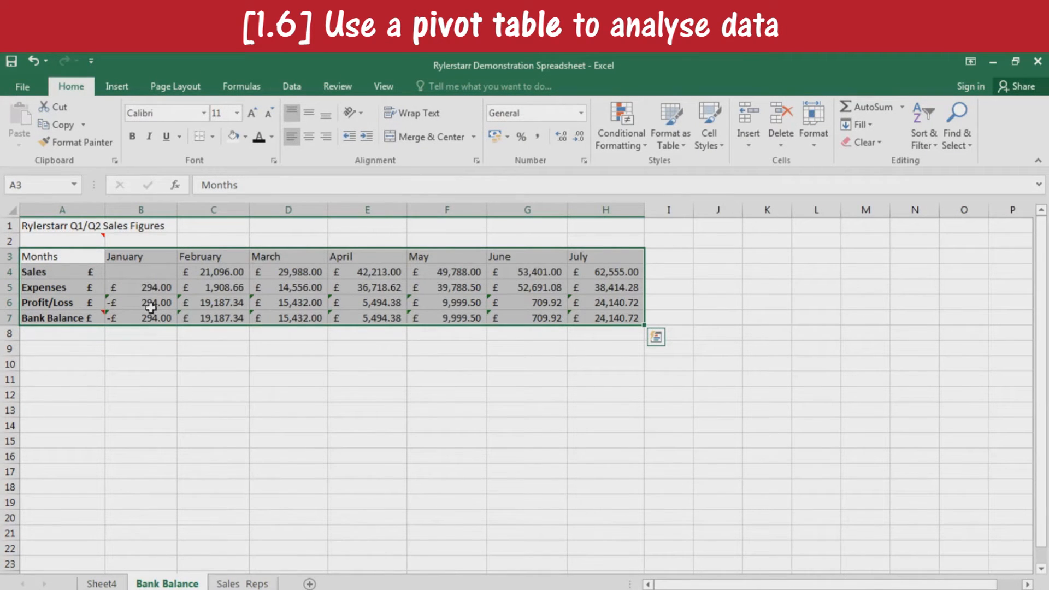
pyautogui.click(101, 583)
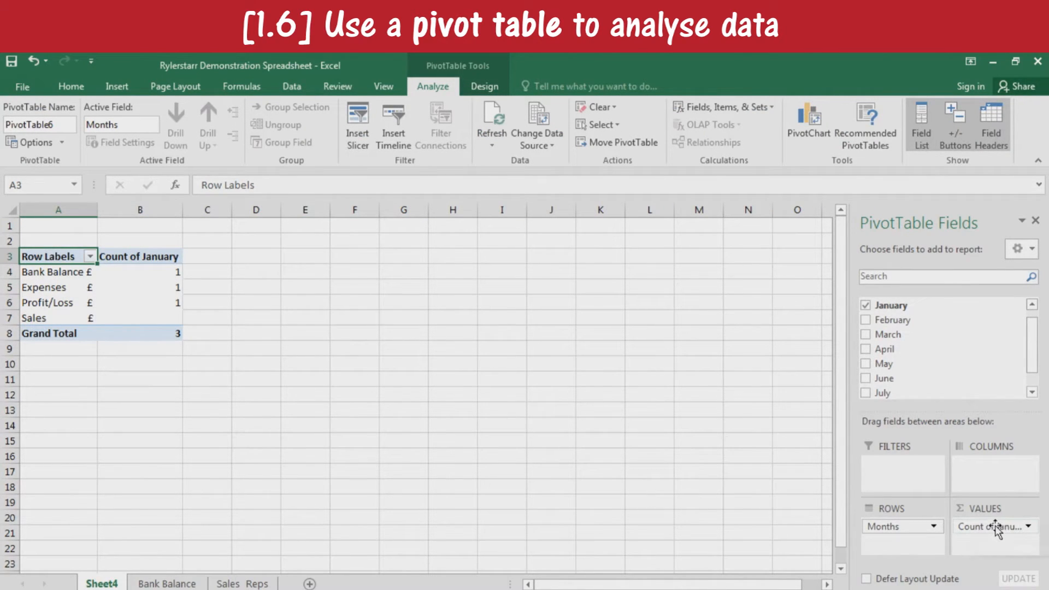
# Change the January value field to summarize by Sum
pyautogui.click(1028, 527)
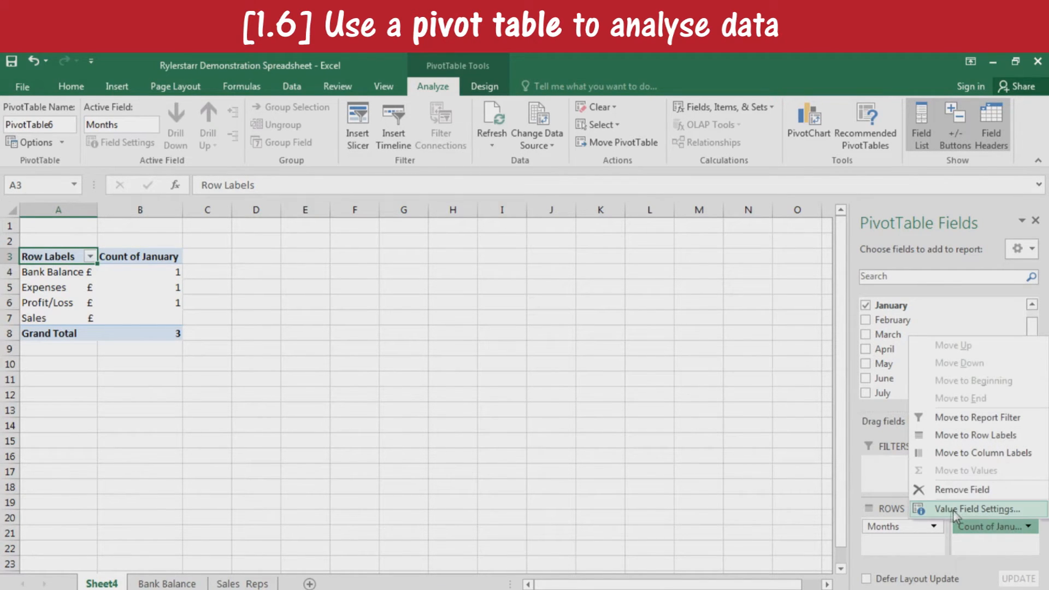
pyautogui.click(956, 510)
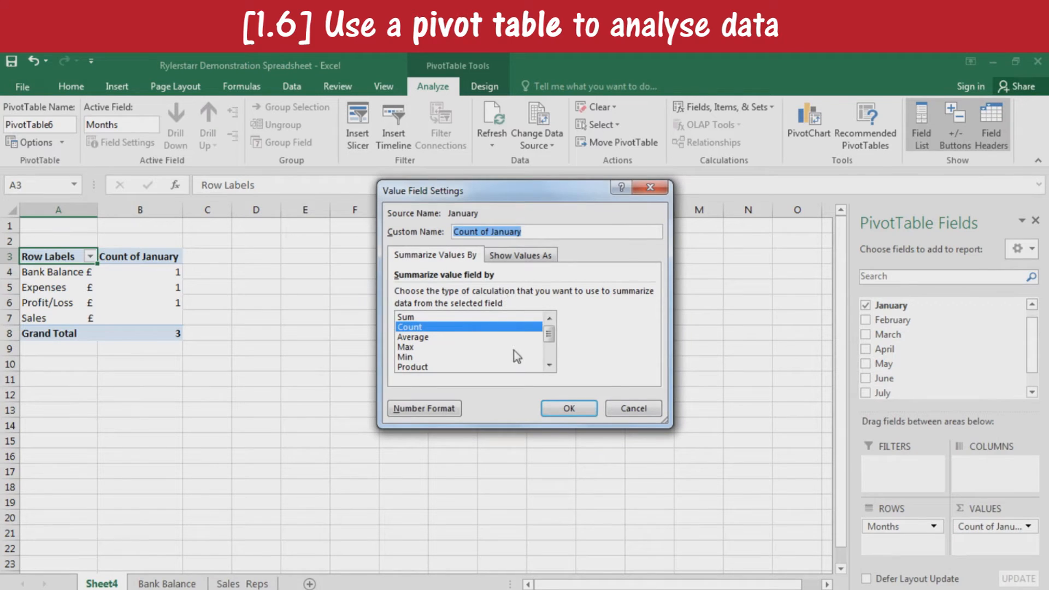
pyautogui.click(410, 318)
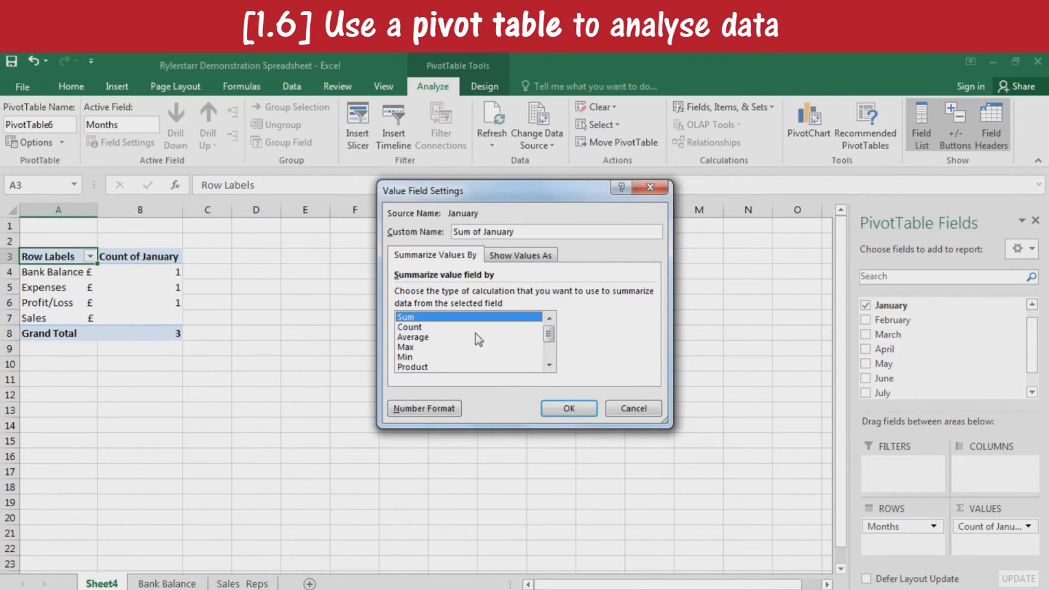
pyautogui.click(567, 410)
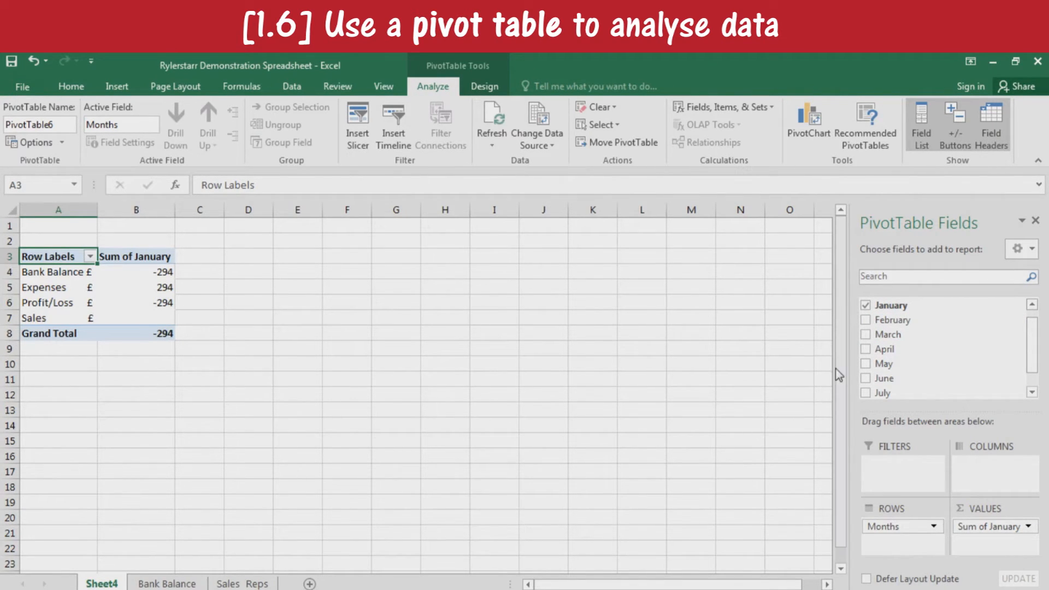
# Add the February, March, April, May, June and July fields to the pivot table
pyautogui.click(866, 321)
pyautogui.click(866, 334)
pyautogui.click(866, 363)
pyautogui.click(866, 349)
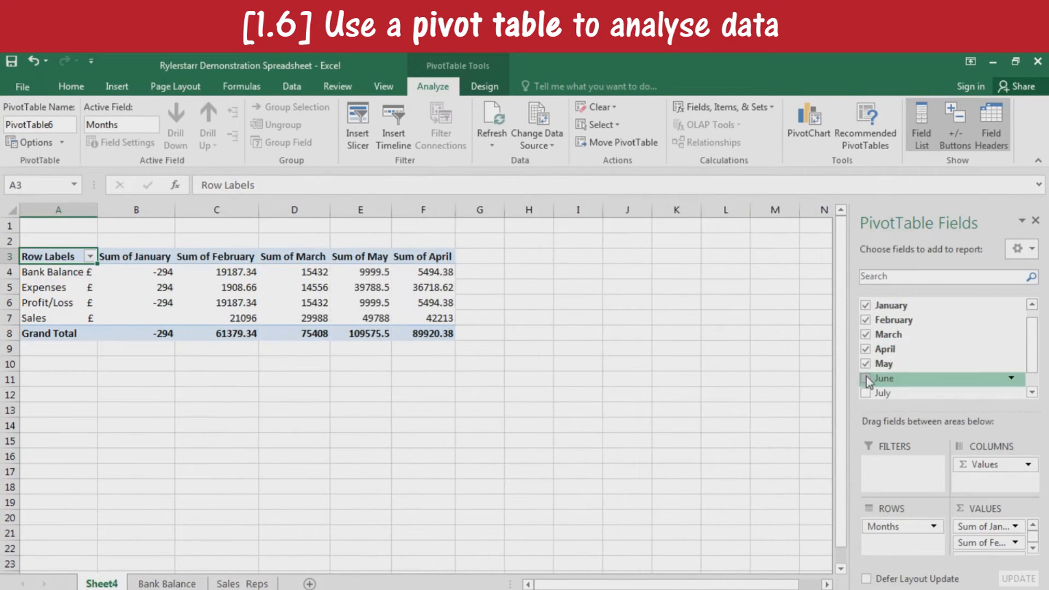
pyautogui.click(866, 379)
pyautogui.click(865, 392)
pyautogui.scroll(-1, 1035, 359)
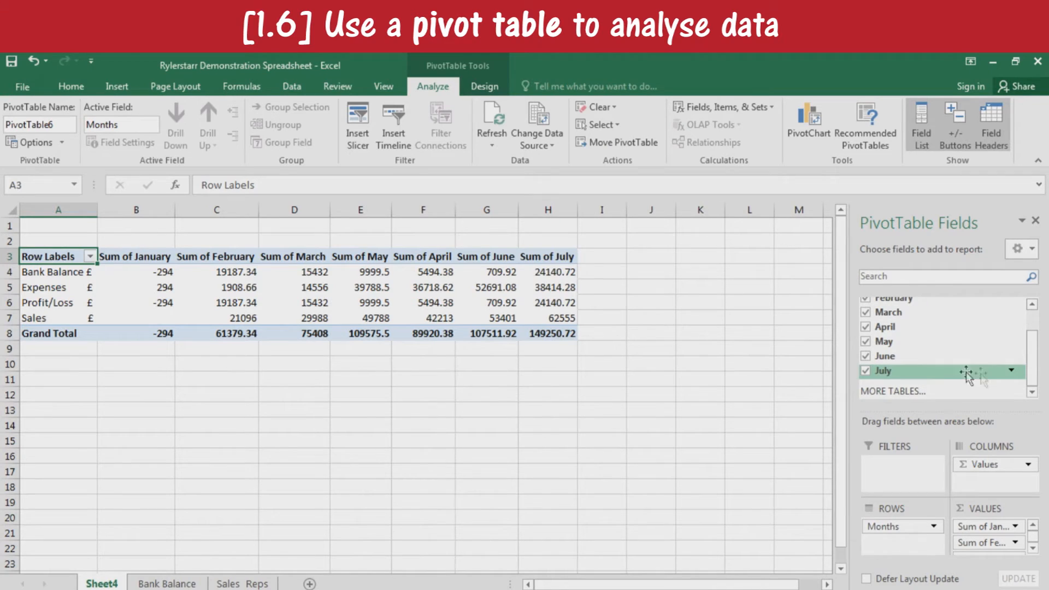
pyautogui.scroll(2, 1032, 341)
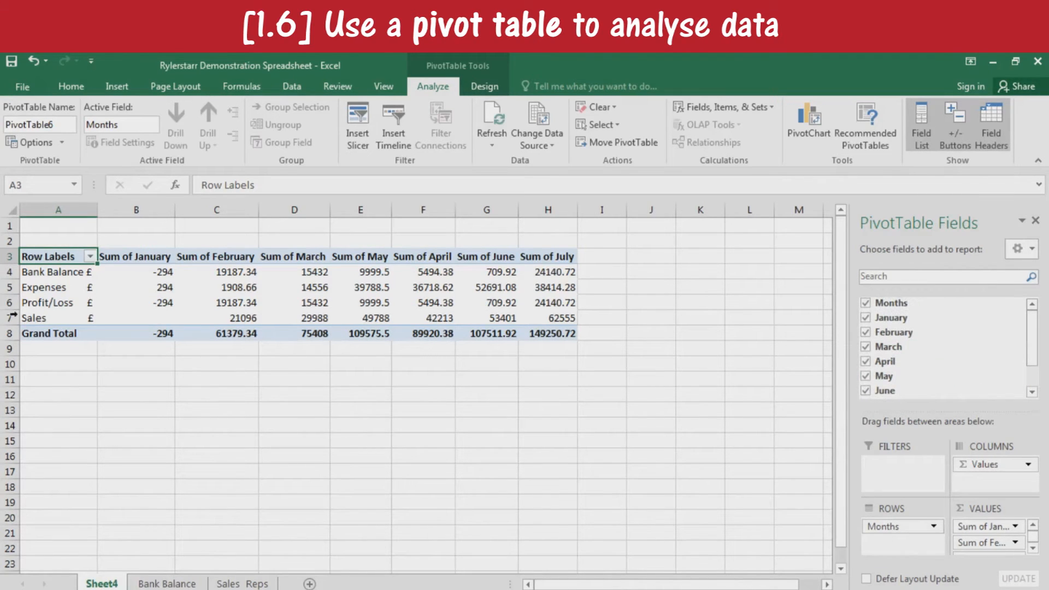
# Filter the pivot table's row labels to show only Profit/Loss and Sales
pyautogui.click(90, 257)
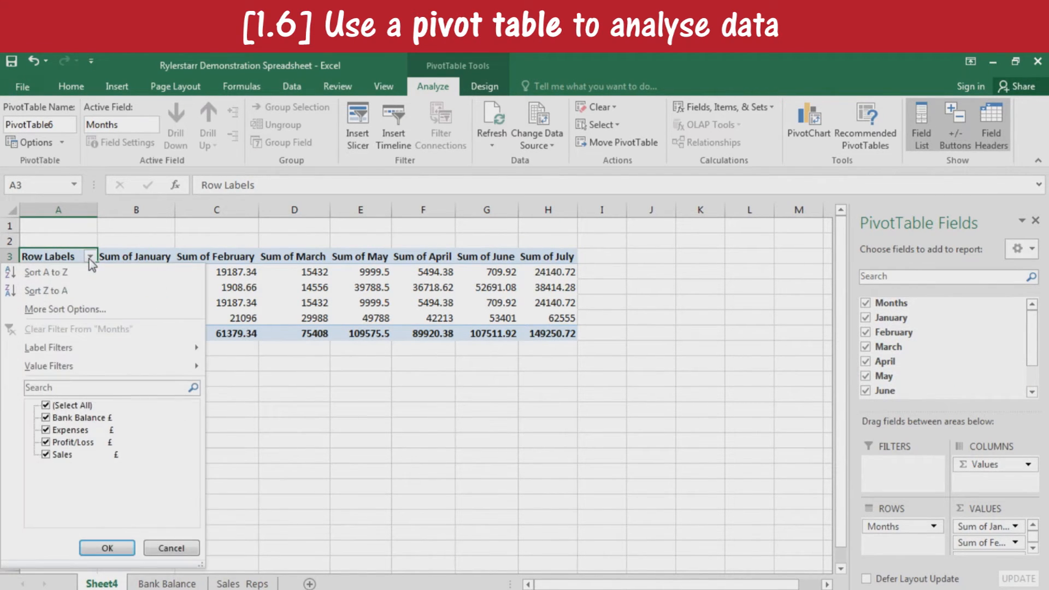
pyautogui.click(46, 406)
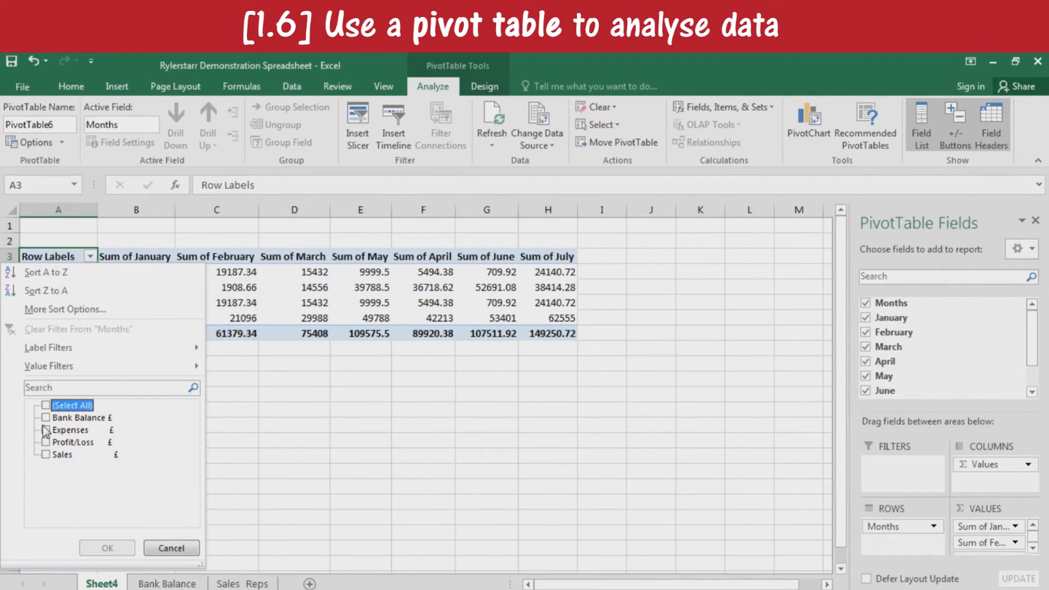
pyautogui.click(46, 406)
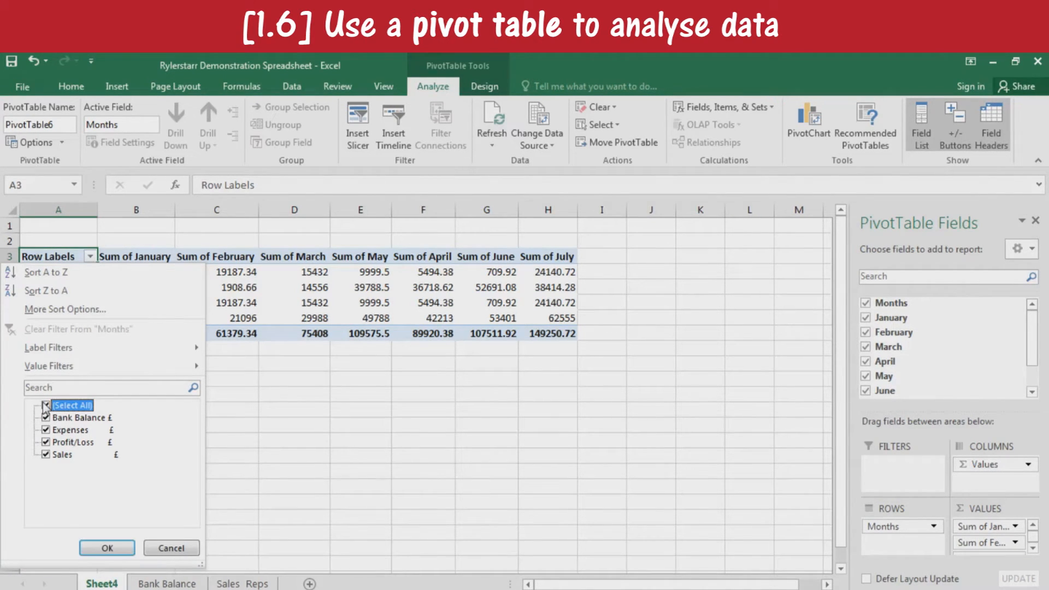
pyautogui.click(46, 430)
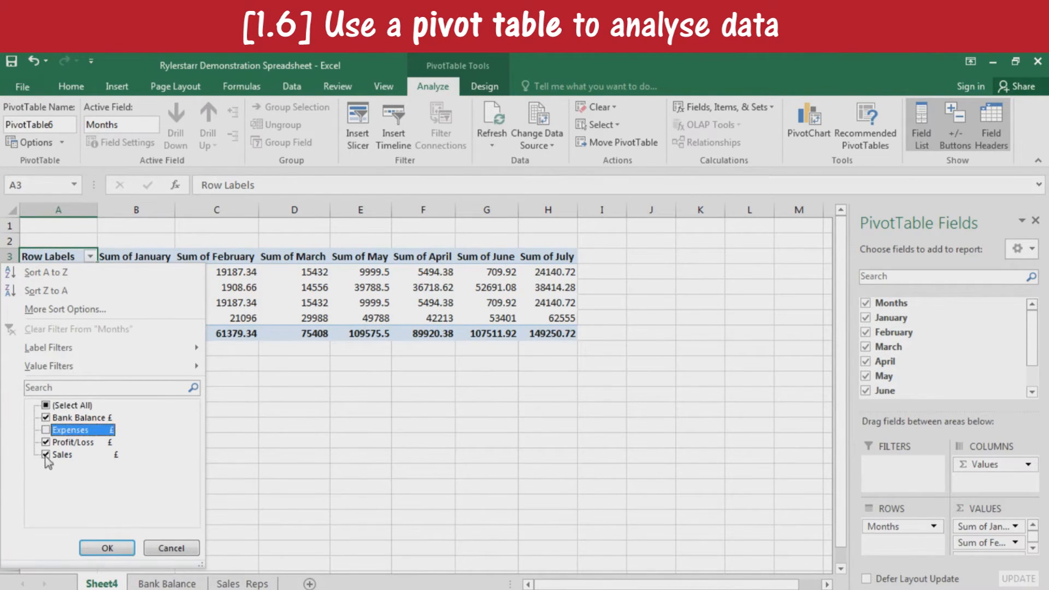
pyautogui.click(47, 454)
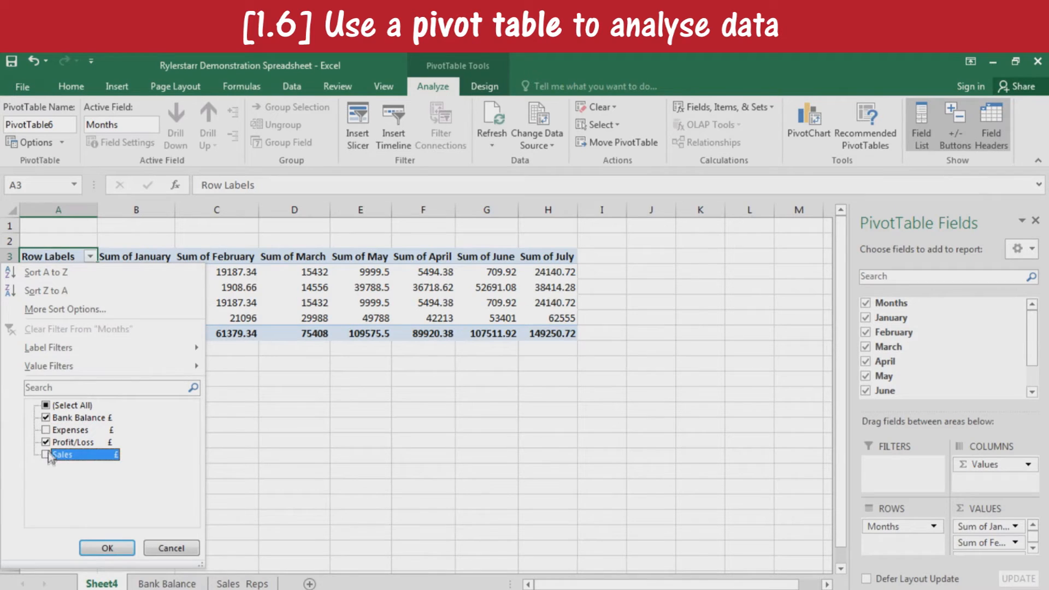
pyautogui.click(46, 418)
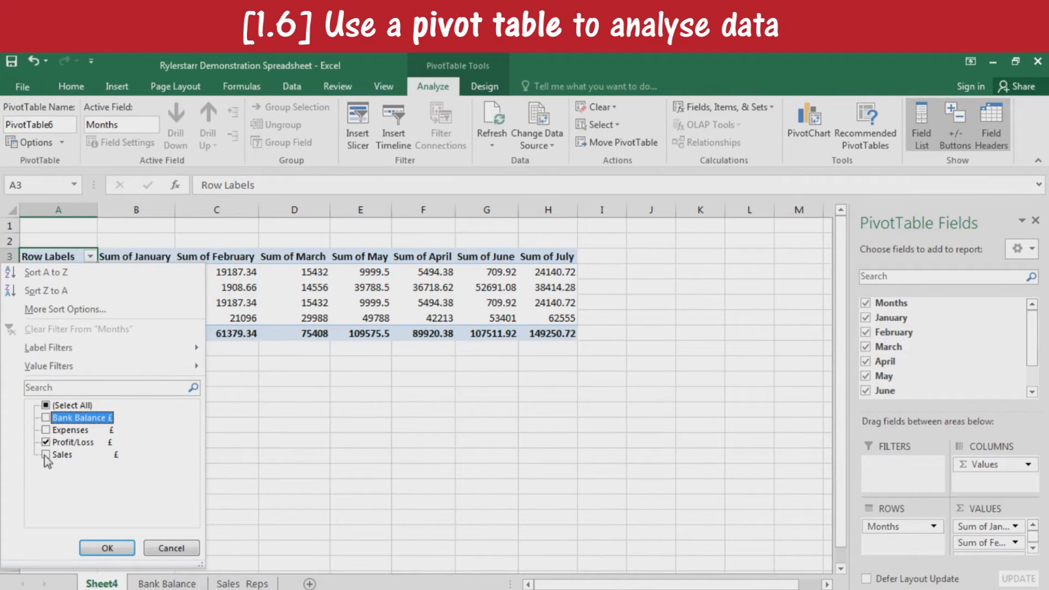
pyautogui.click(46, 454)
pyautogui.click(105, 547)
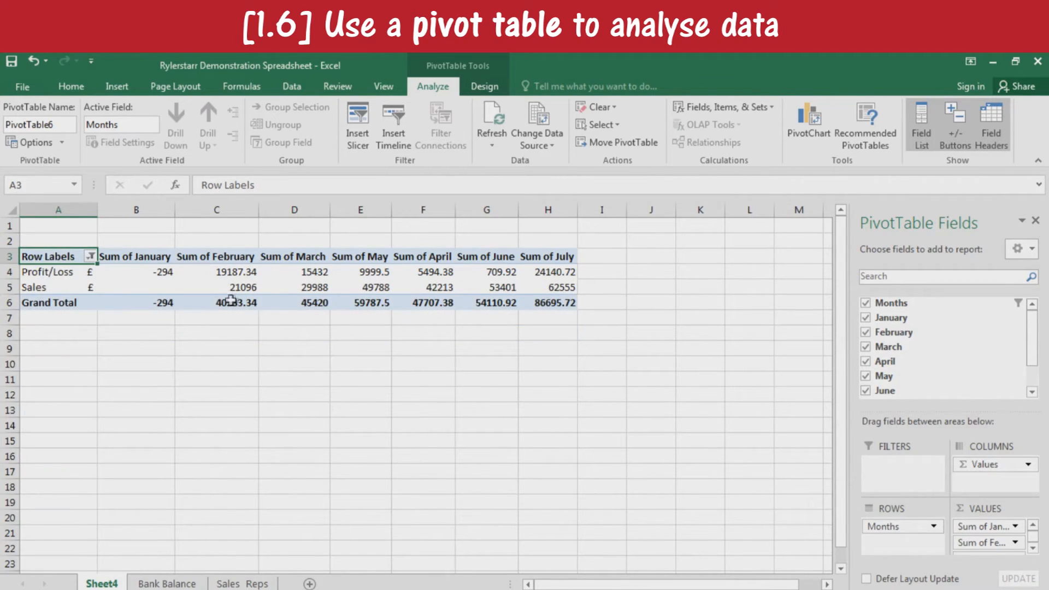
pyautogui.moveTo(401, 303)
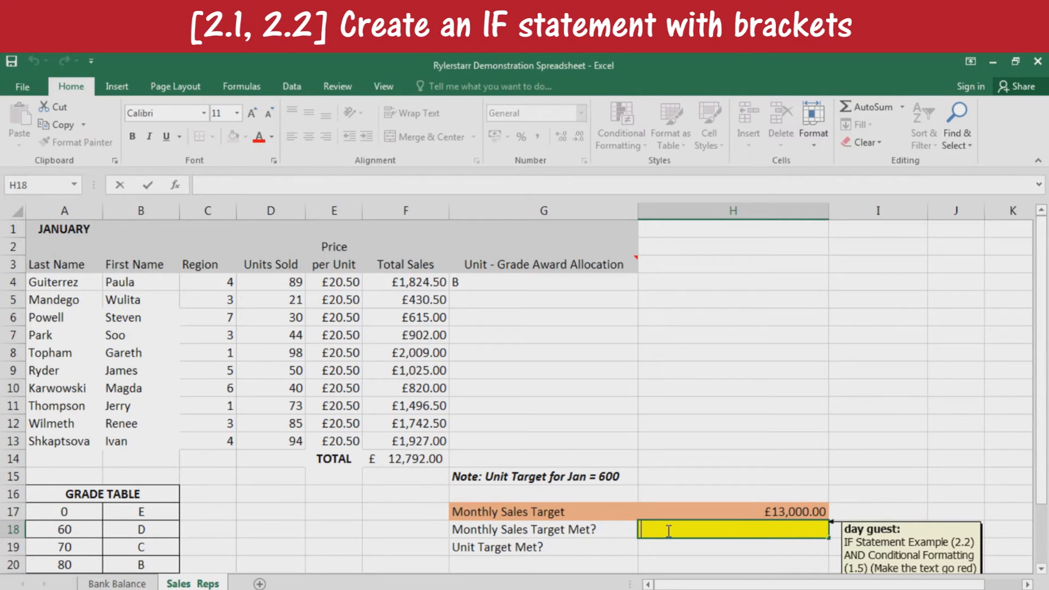
# Enter the formula =IF(F14>=H17, "MET", "NOT MET") in the Monthly Sales Target Met? cell H18
pyautogui.write('+')
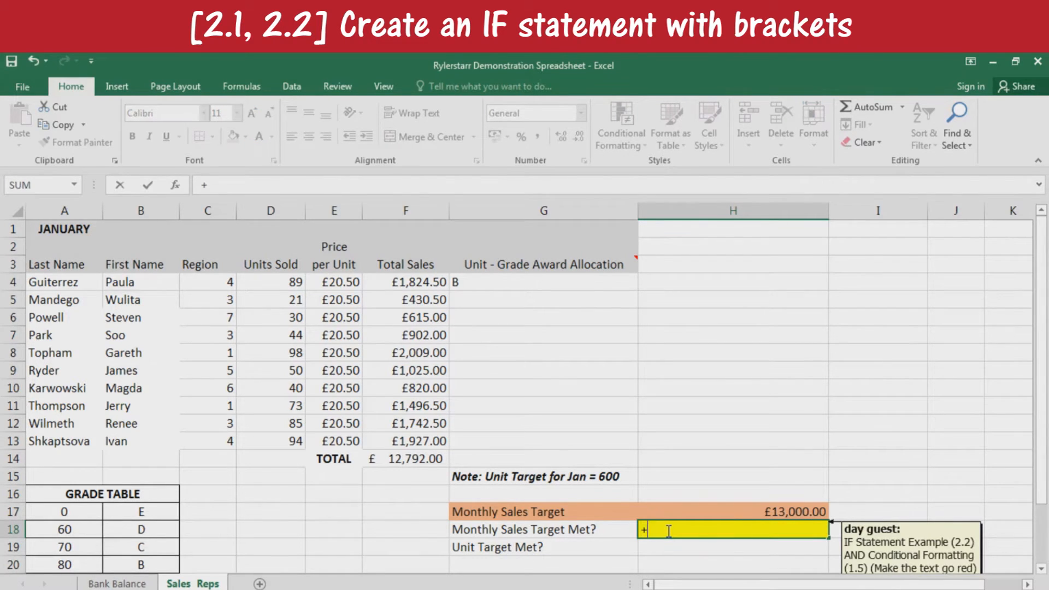
pyautogui.press('BackSpace')
pyautogui.write('=IF')
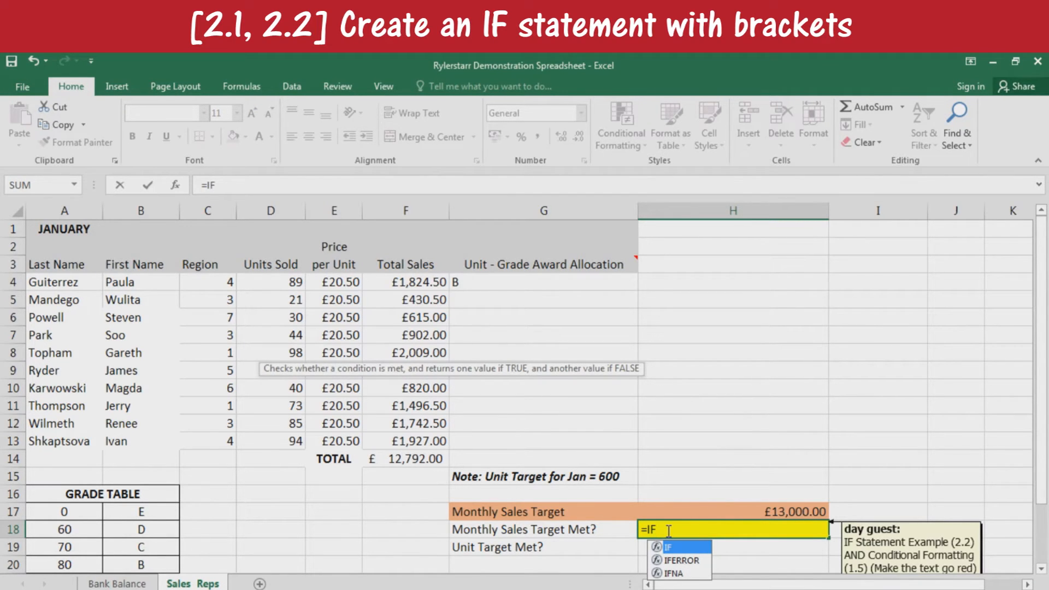
pyautogui.write('(')
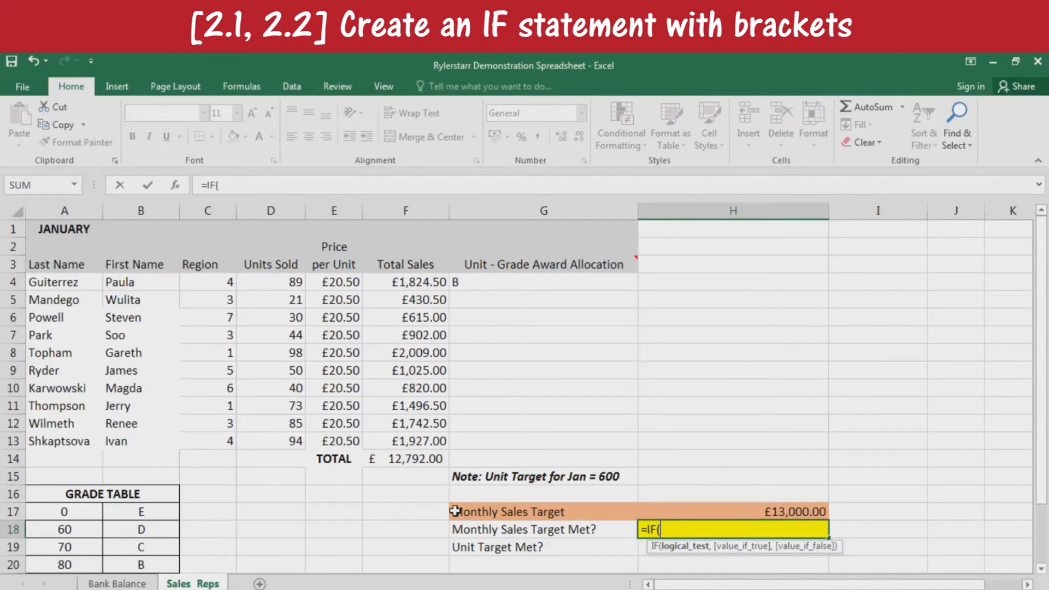
pyautogui.click(411, 462)
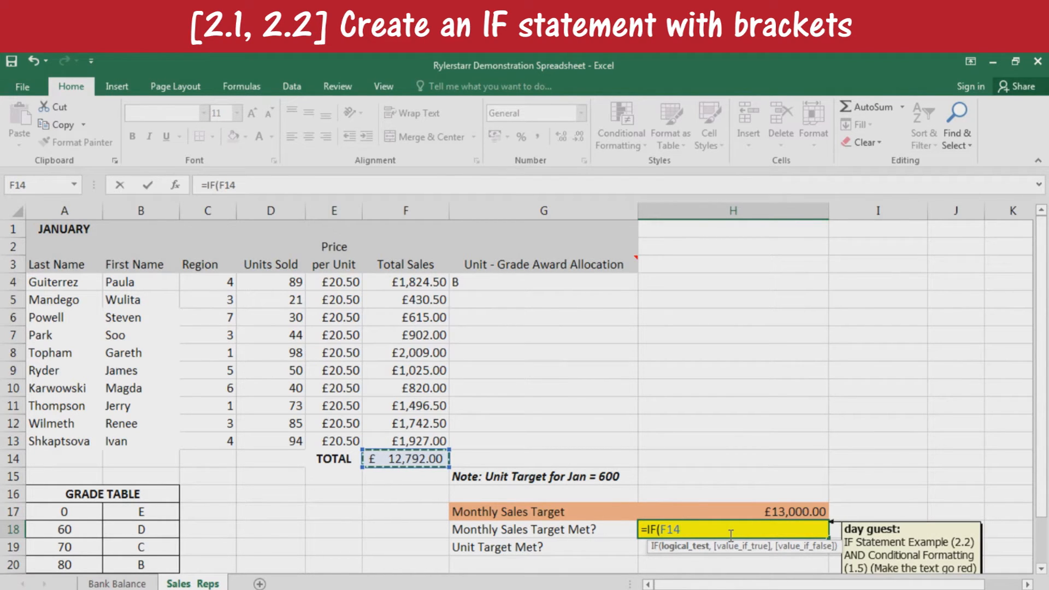
pyautogui.write('>=')
pyautogui.click(780, 513)
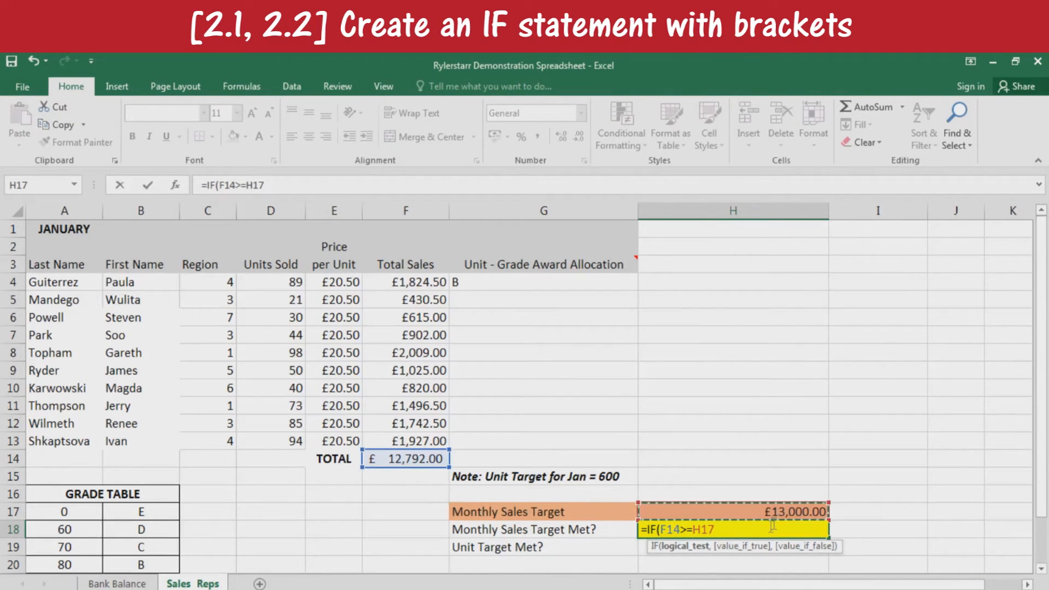
pyautogui.write(',')
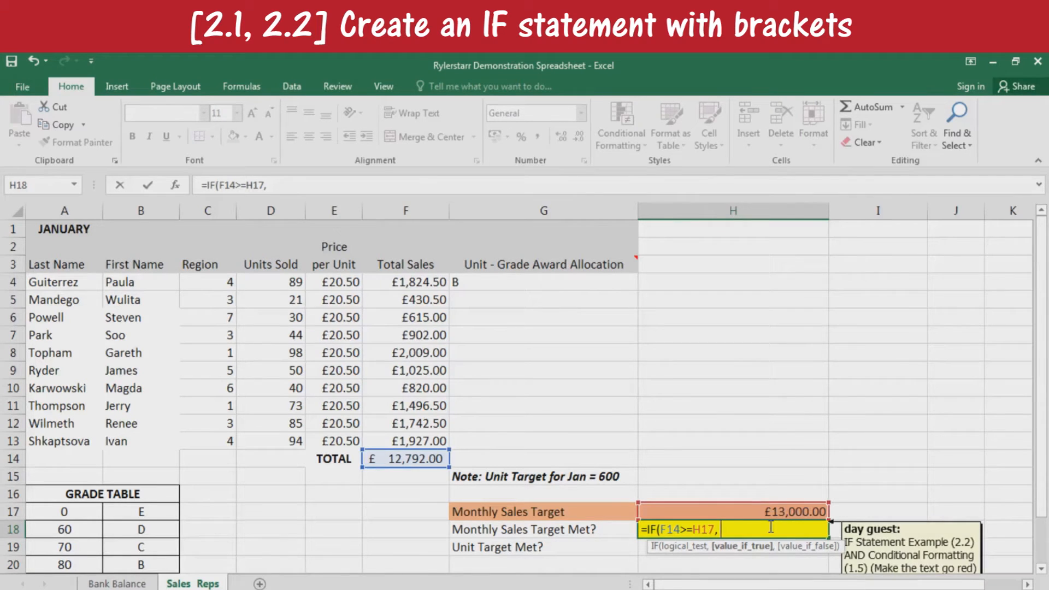
pyautogui.write(' "MET",')
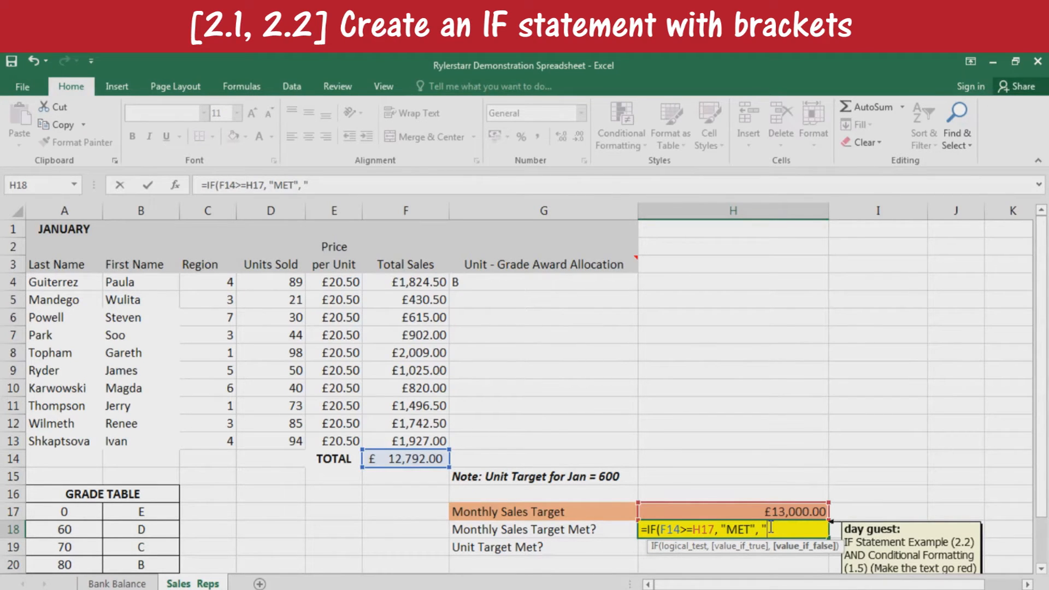
pyautogui.write(' "NOT MET')
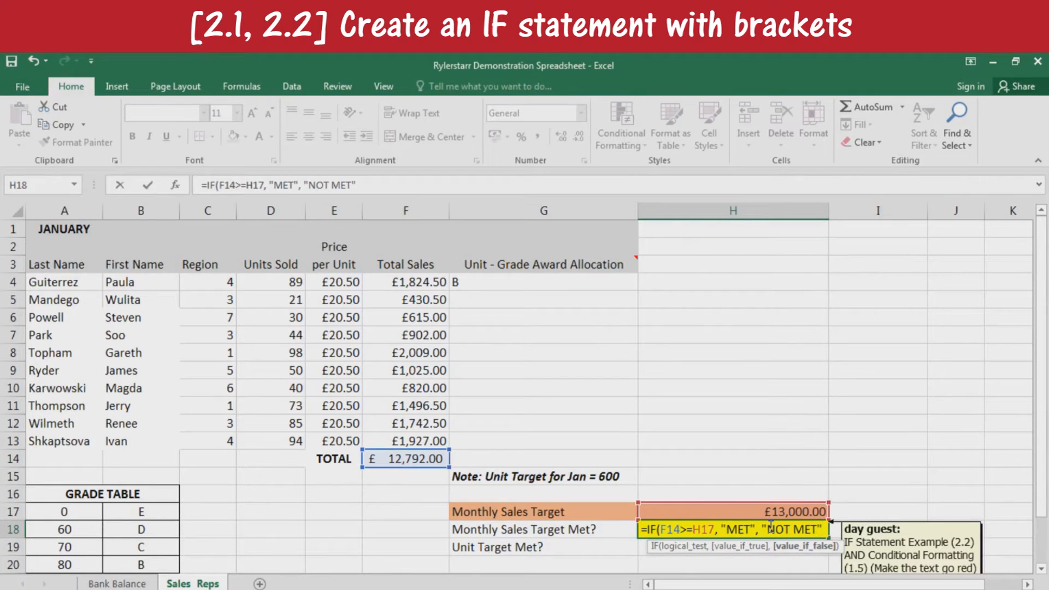
pyautogui.press('Return')
# Review the IF formula in H18 together with the sales total in F14 and the monthly target in H17
pyautogui.click(702, 529)
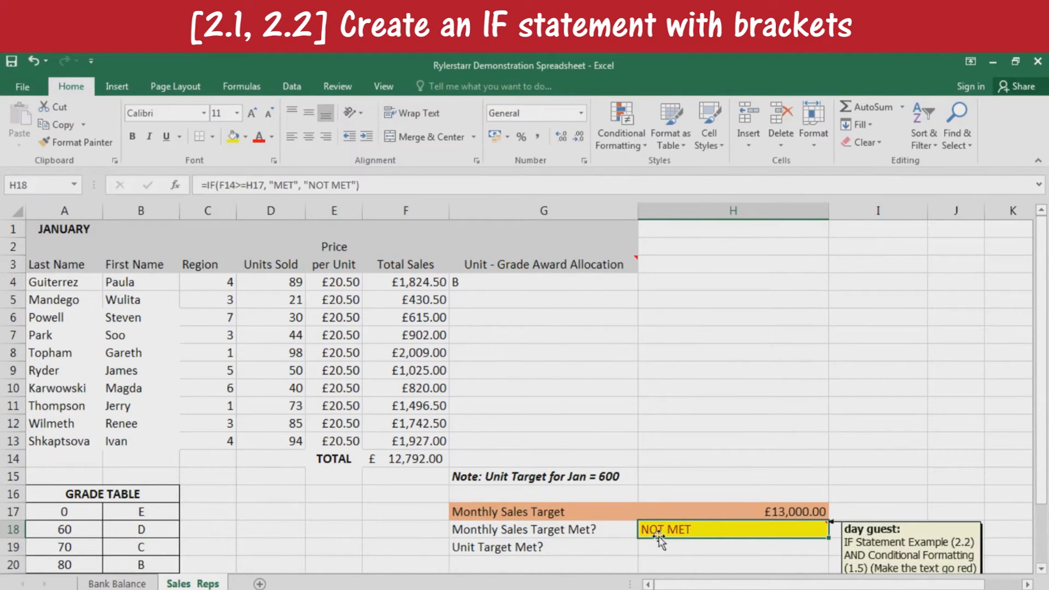
pyautogui.click(407, 459)
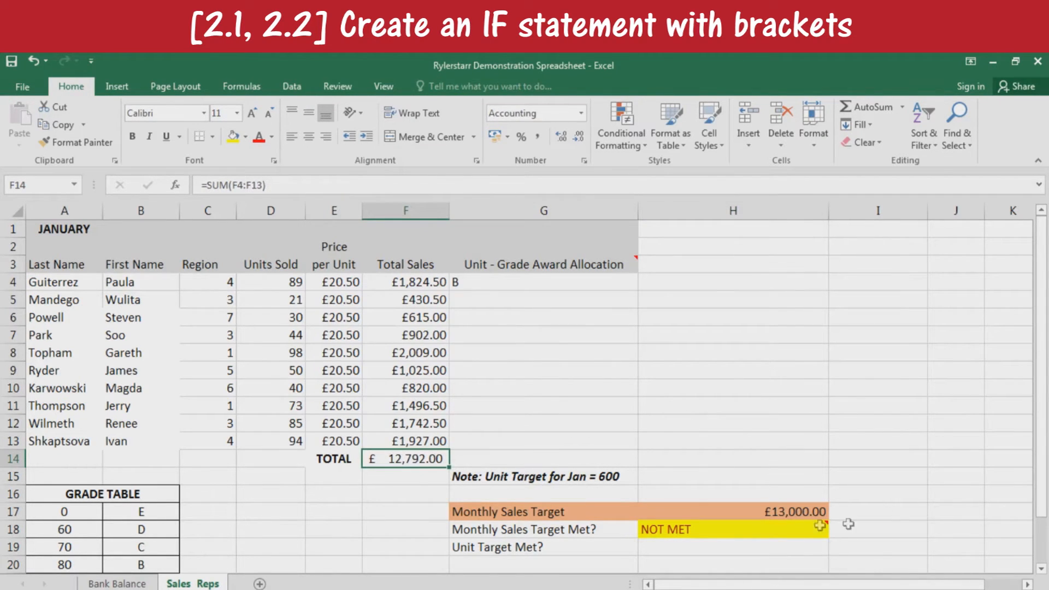
pyautogui.click(796, 515)
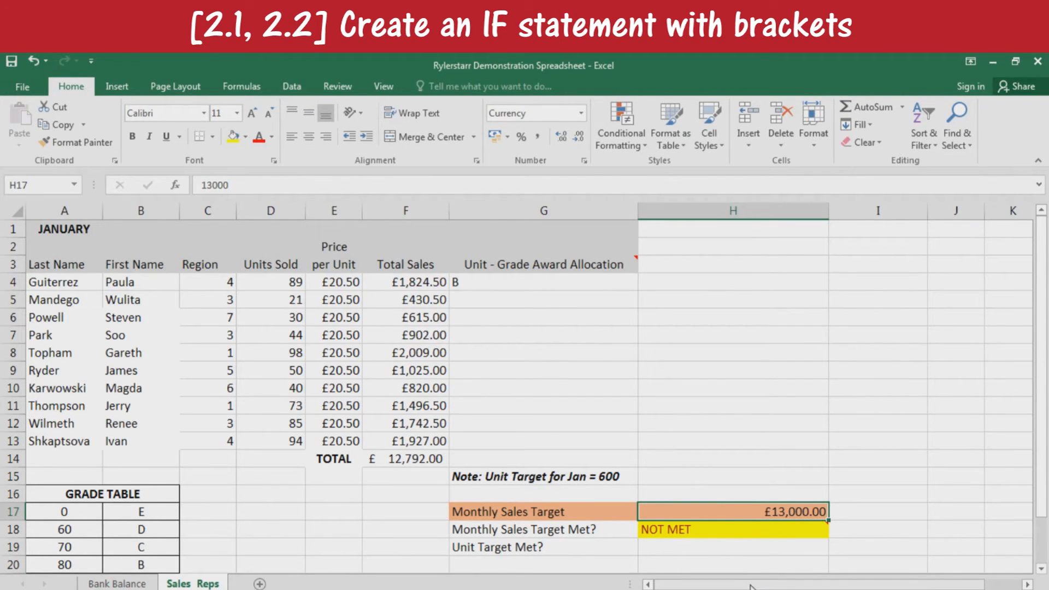
pyautogui.click(437, 318)
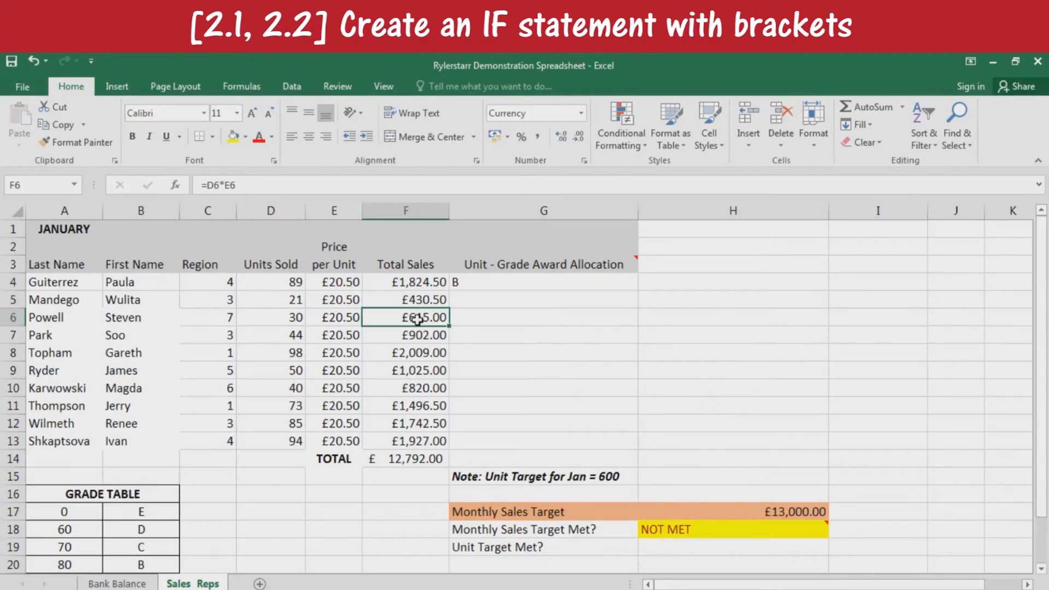
pyautogui.doubleClick(419, 320)
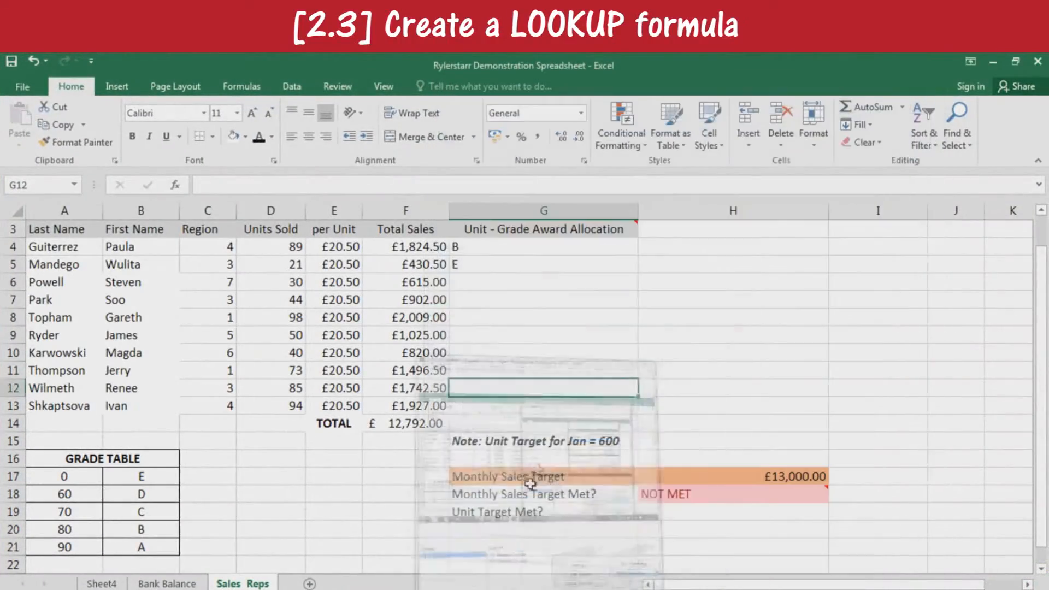
# Clear the grade from cell G5 in the Unit - Grade Award Allocation column
pyautogui.click(549, 346)
pyautogui.press('Up')
pyautogui.press('Up')
pyautogui.press('Up')
pyautogui.press('Up')
pyautogui.press('Up')
pyautogui.press('Delete')
pyautogui.click(505, 281)
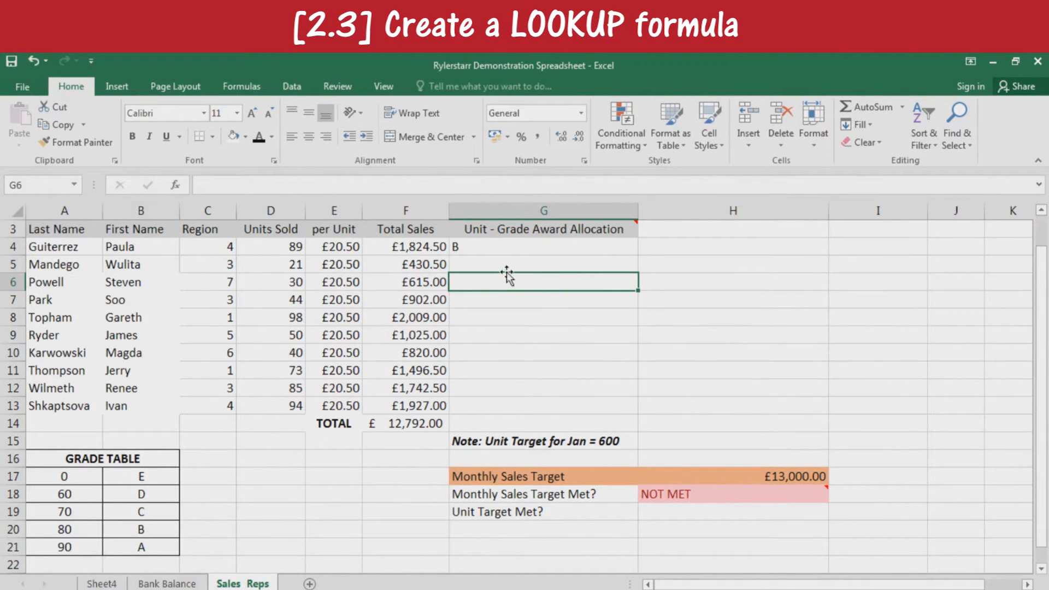
# Review the VLOOKUP formula in G4 together with the Units Sold value in D4 that it looks up
pyautogui.click(457, 262)
pyautogui.click(469, 251)
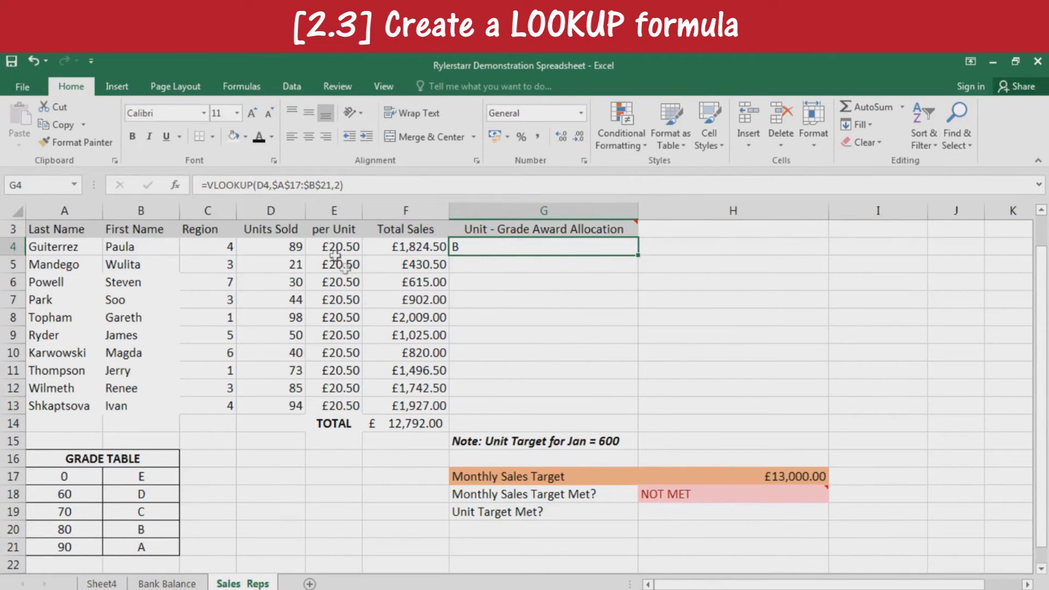
pyautogui.click(296, 250)
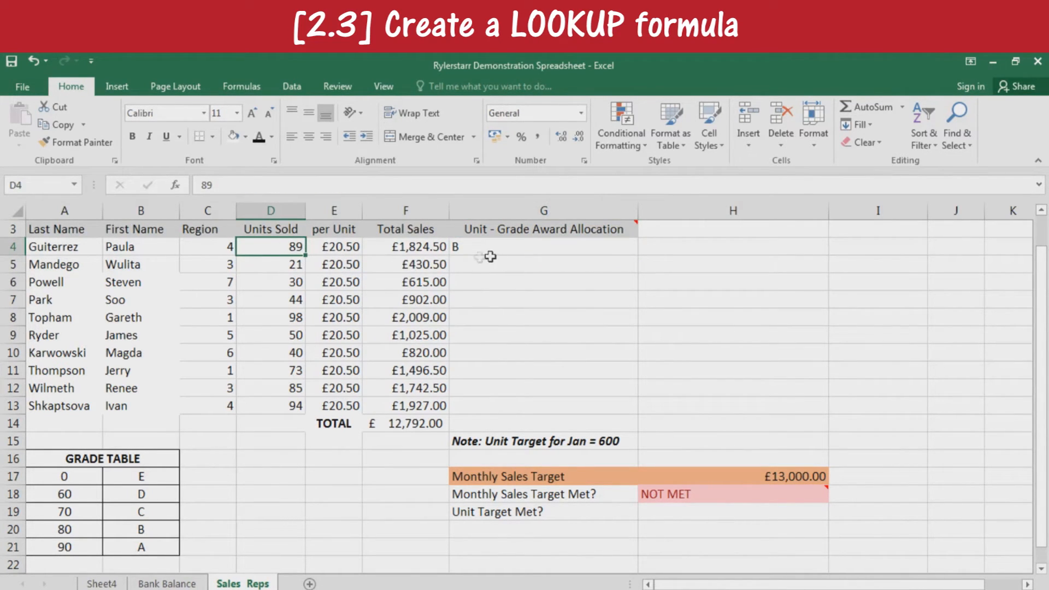
# Enter the formula =VLOOKUP(D5,A17:B21,2) in cell G5 to look up the grade for the units sold
pyautogui.click(462, 264)
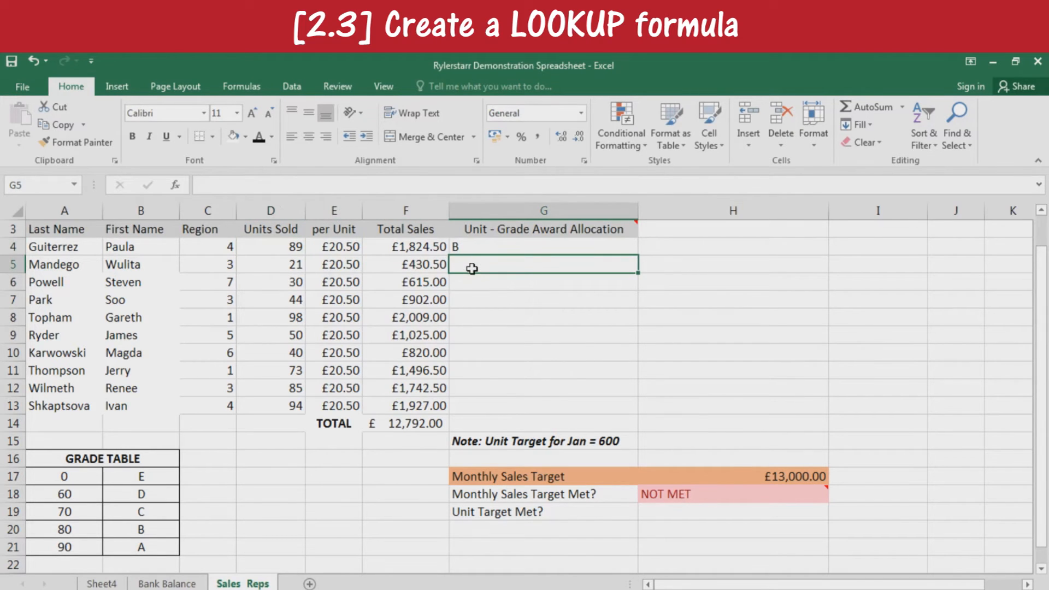
pyautogui.doubleClick(482, 266)
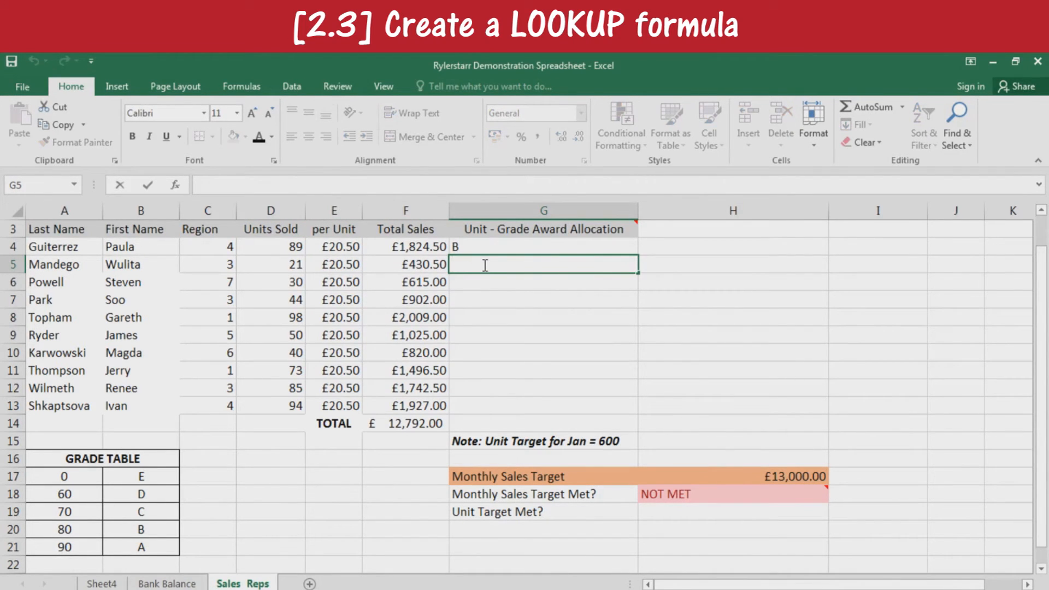
pyautogui.write('+')
pyautogui.press('BackSpace')
pyautogui.write('=C')
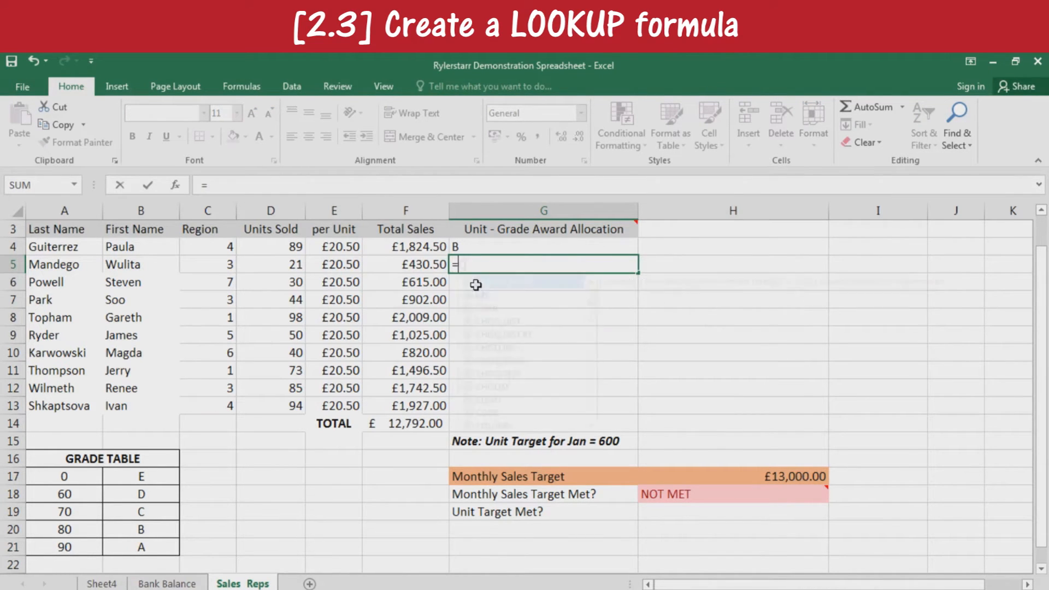
pyautogui.press('BackSpace')
pyautogui.write('VLOOKUP(')
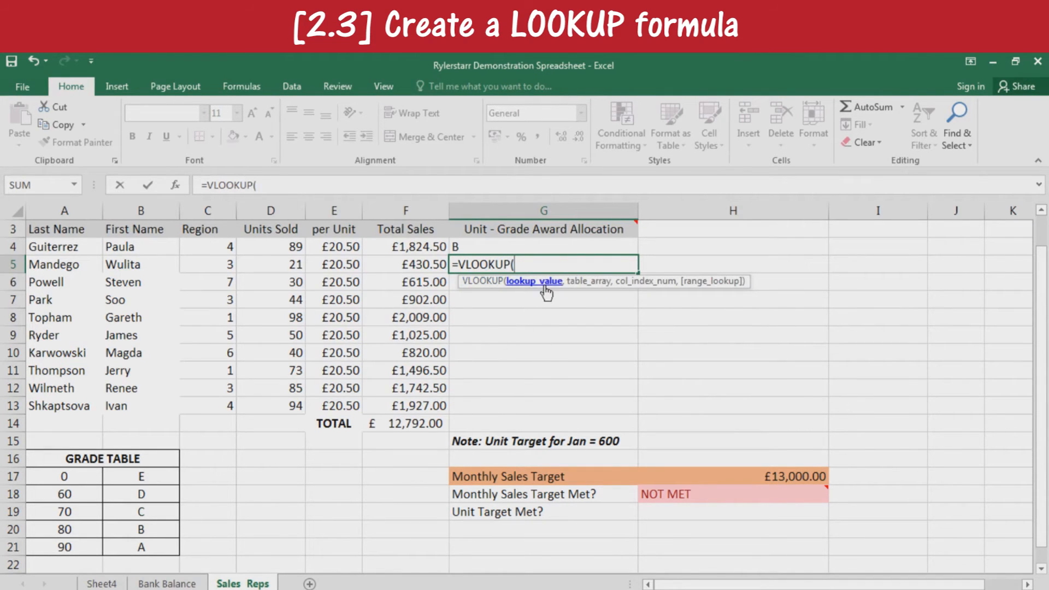
pyautogui.click(290, 266)
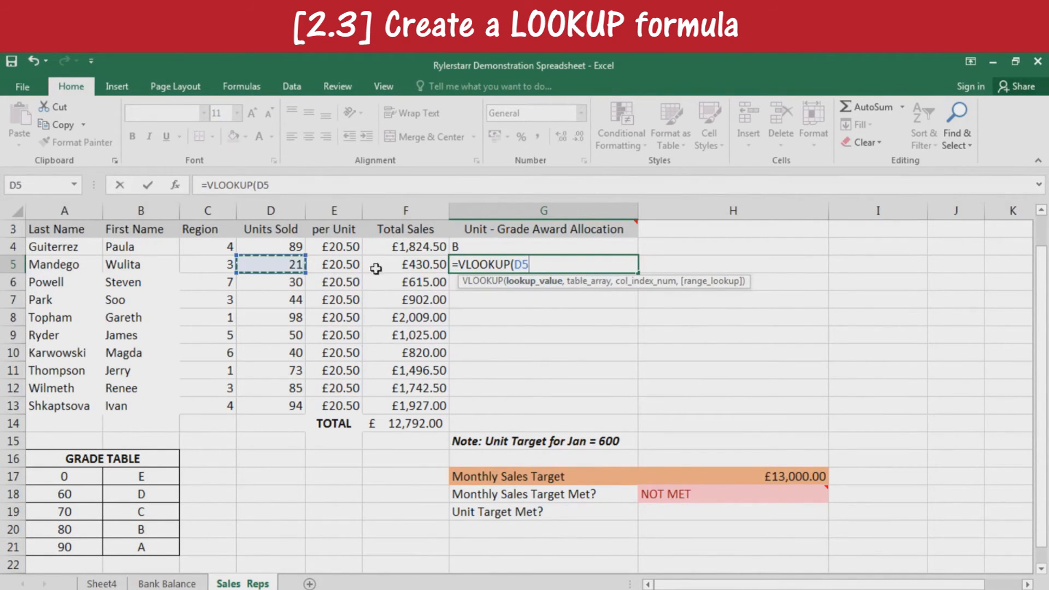
pyautogui.write(',')
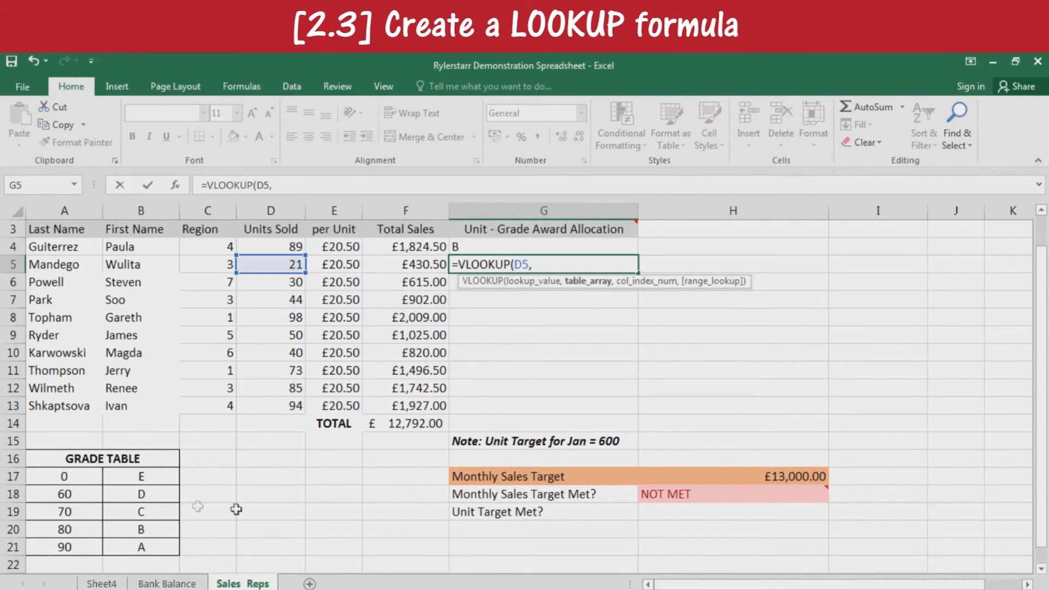
pyautogui.moveTo(66, 478); pyautogui.dragTo(137, 548)
pyautogui.write(',')
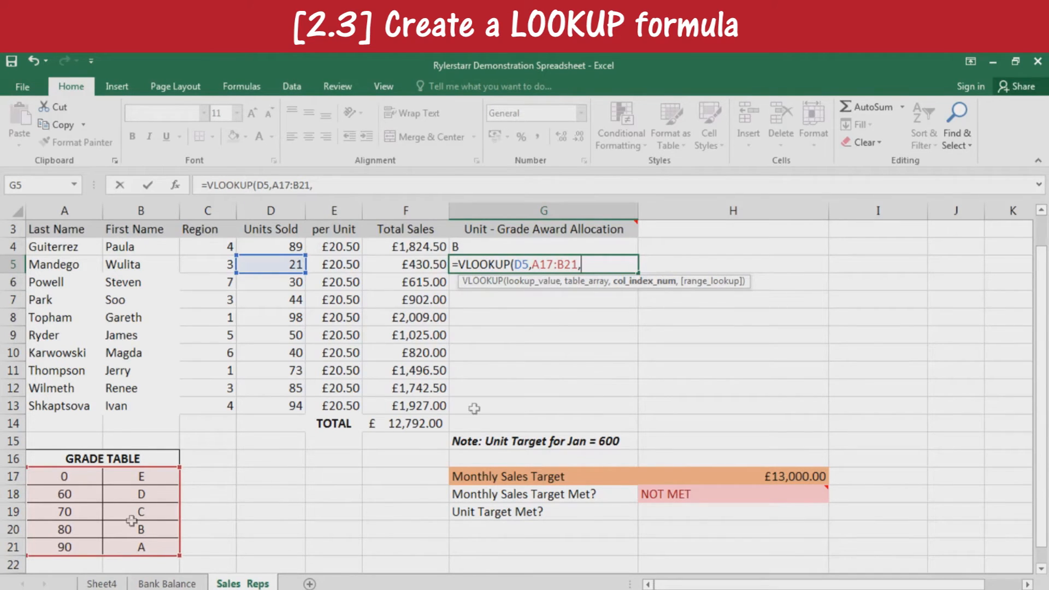
pyautogui.write('2)')
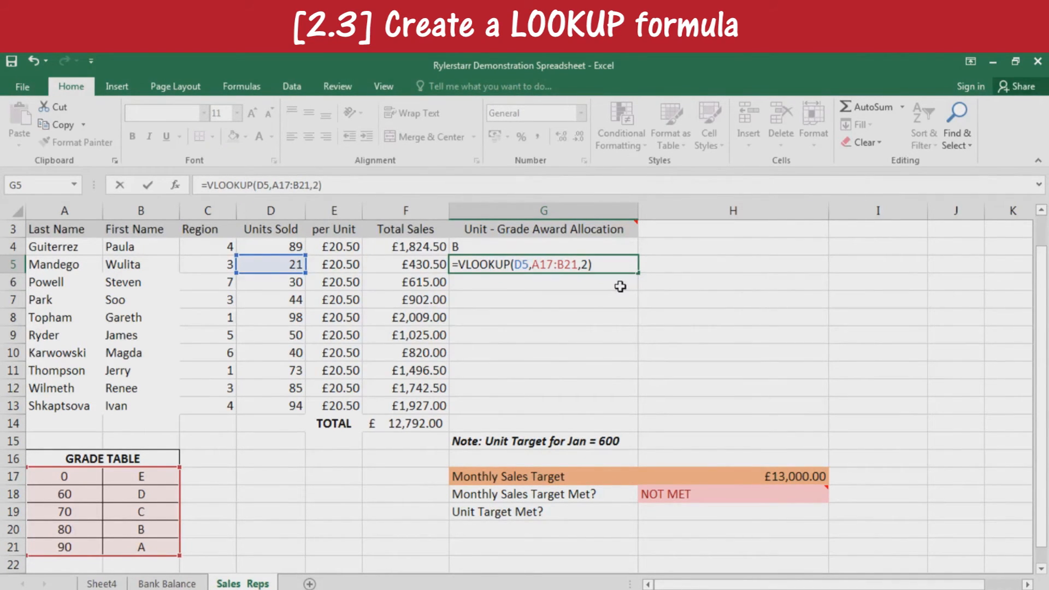
pyautogui.press('Return')
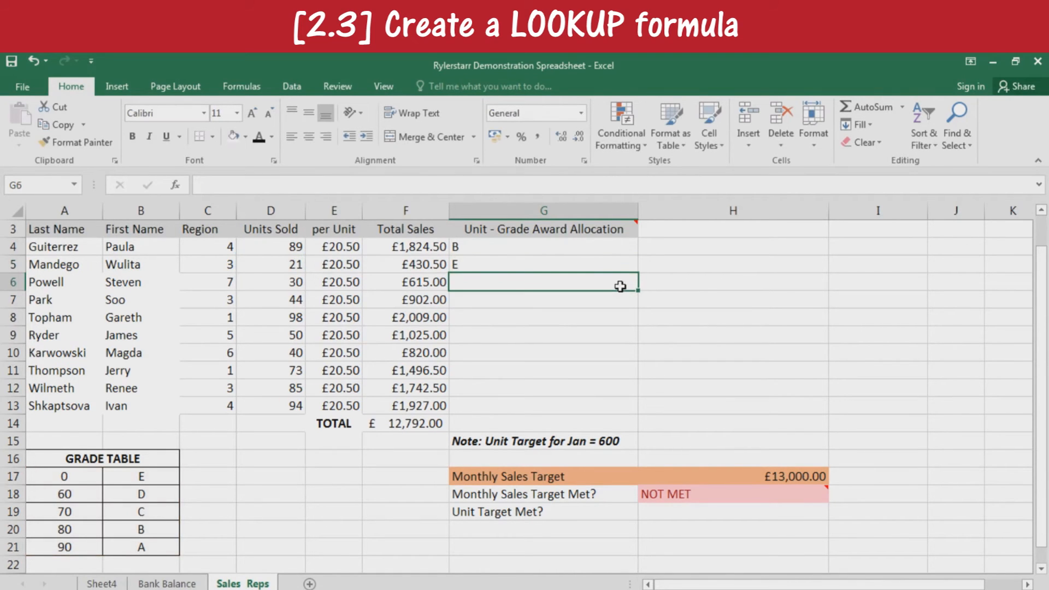
pyautogui.click(489, 267)
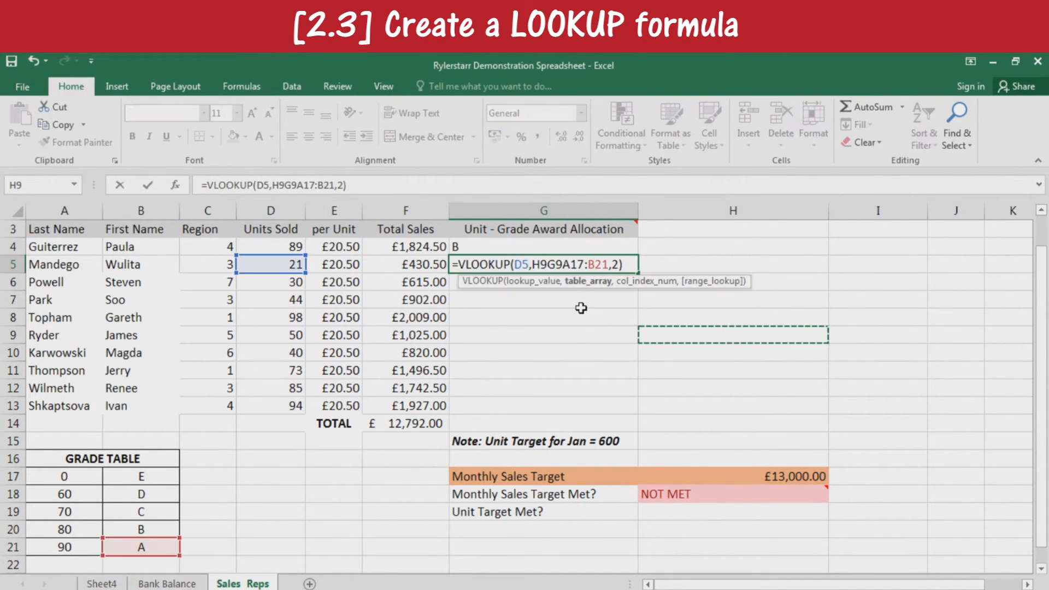
pyautogui.press('Return')
pyautogui.hotkey('ctrl', 'z')
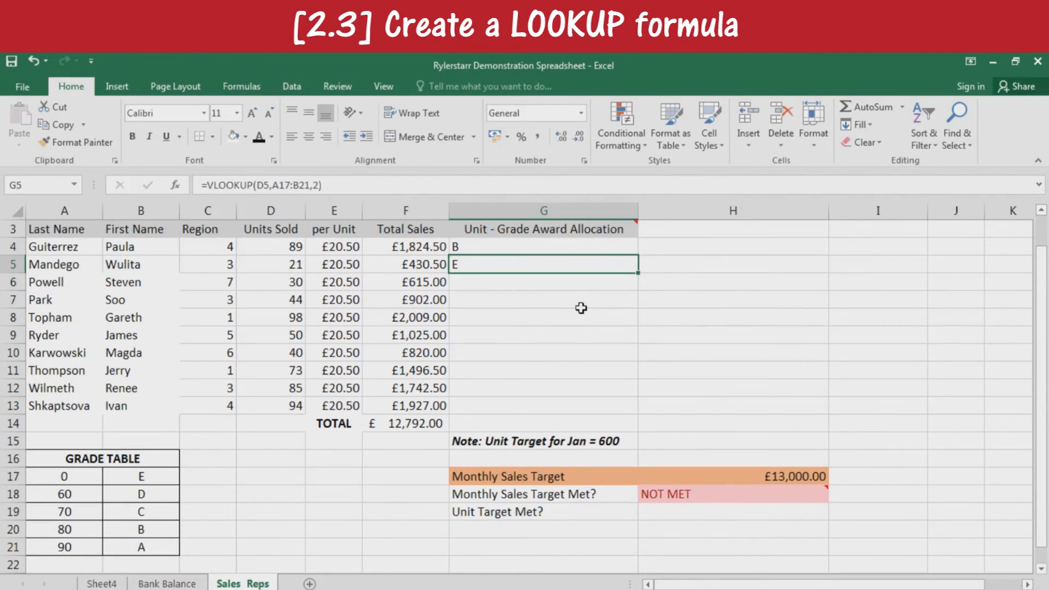
# Try filling the relative-reference VLOOKUP formula from G5 down to G14, and undo the fill
pyautogui.click(564, 367)
pyautogui.click(559, 266)
pyautogui.moveTo(635, 281); pyautogui.dragTo(623, 433)
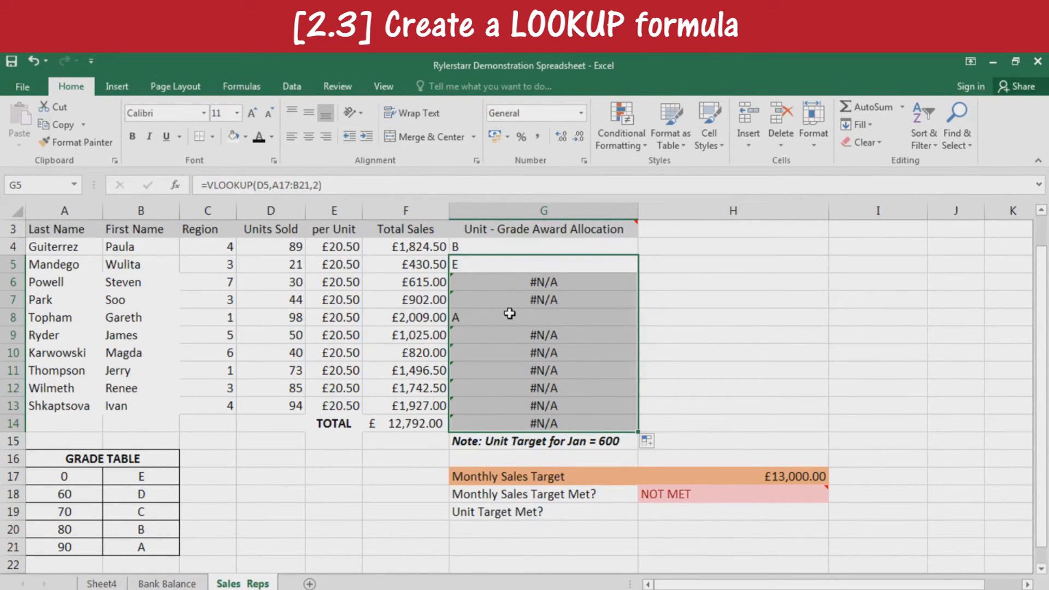
pyautogui.hotkey('ctrl', 'z')
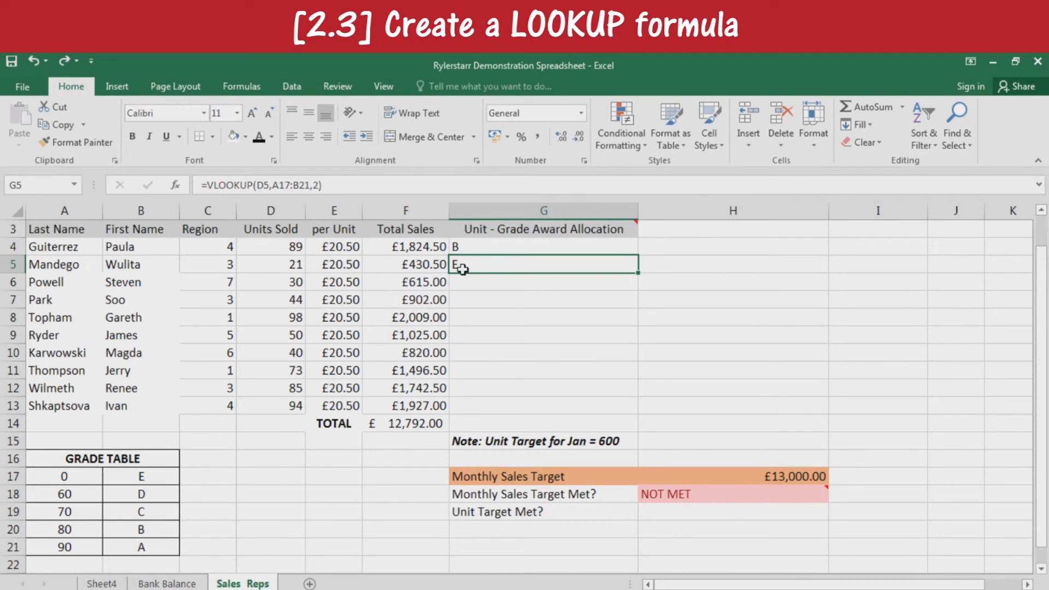
# Make the grade table range in G5's formula absolute, so it reads =VLOOKUP(D5,$A$17:$B$21,2)
pyautogui.click(275, 185)
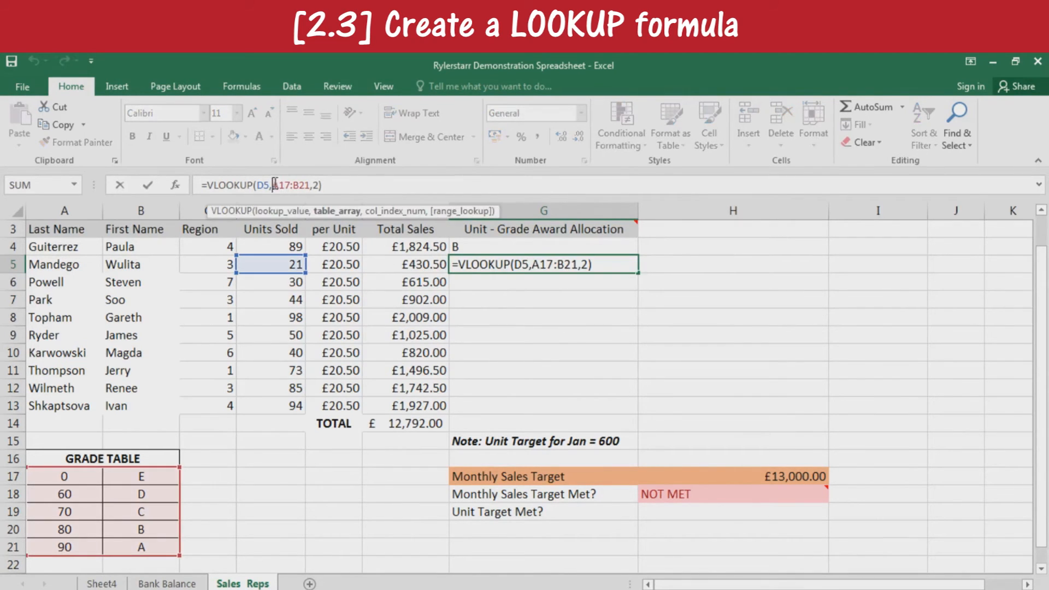
pyautogui.write('$')
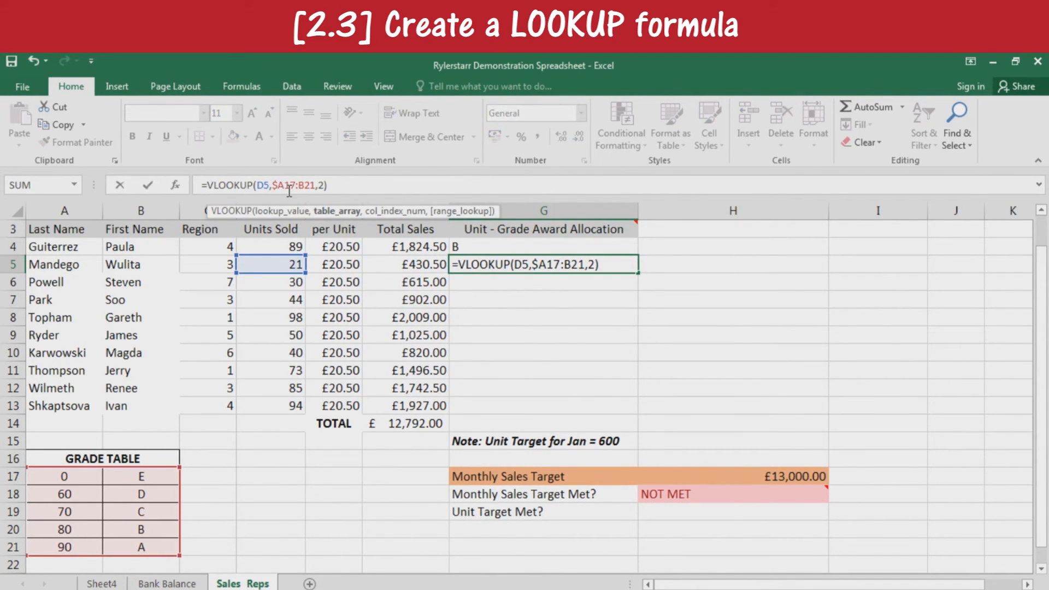
pyautogui.click(285, 184)
pyautogui.write('$')
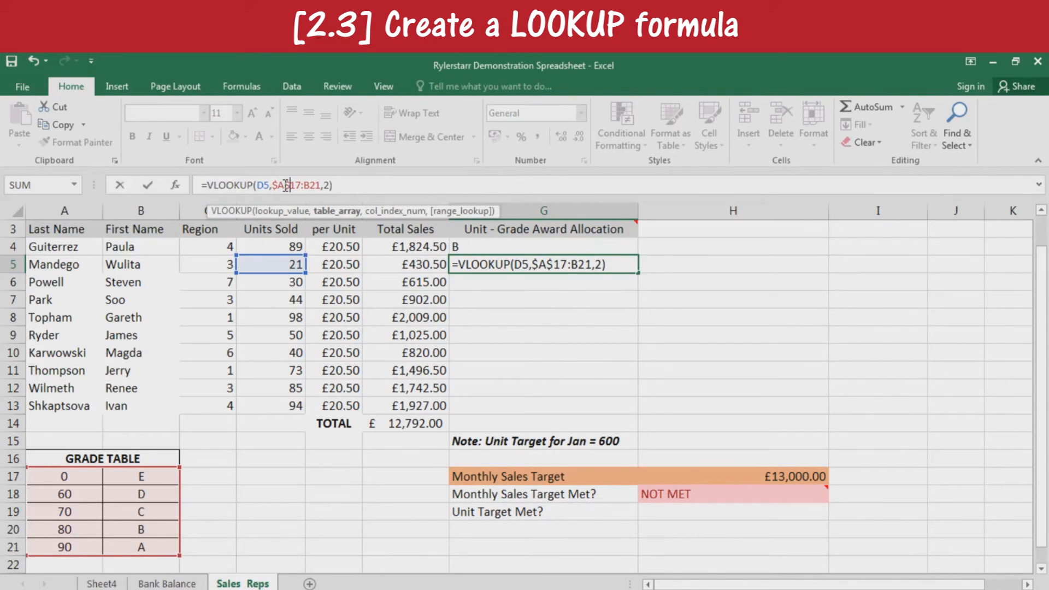
pyautogui.click(306, 185)
pyautogui.write('$')
pyautogui.click(316, 185)
pyautogui.write('$B$')
pyautogui.press('Return')
# Fill the absolute-reference VLOOKUP formula from G5 down to G14
pyautogui.click(471, 269)
pyautogui.moveTo(638, 273); pyautogui.dragTo(634, 431)
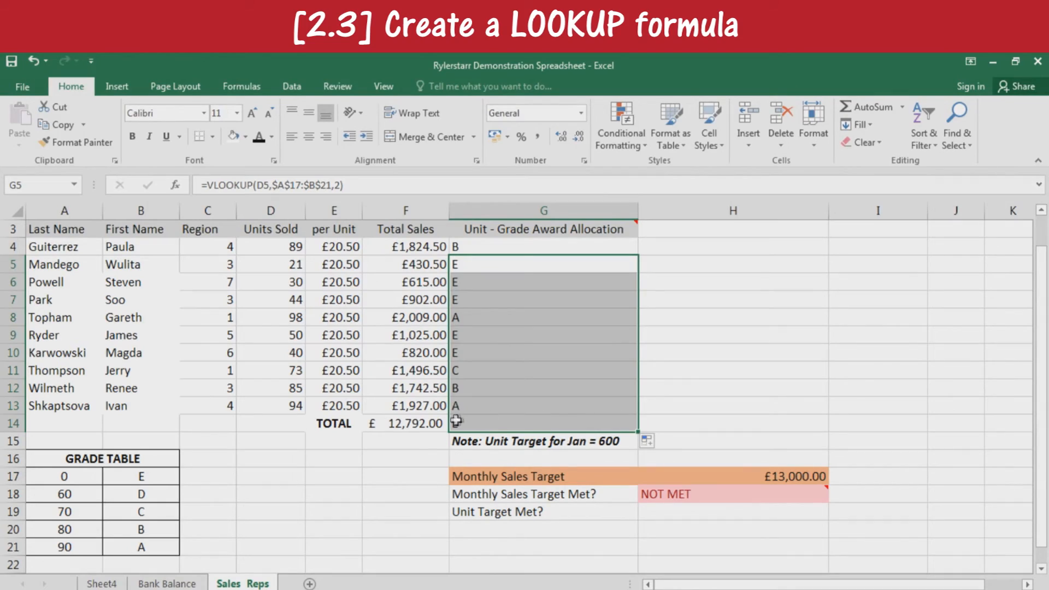
pyautogui.click(491, 382)
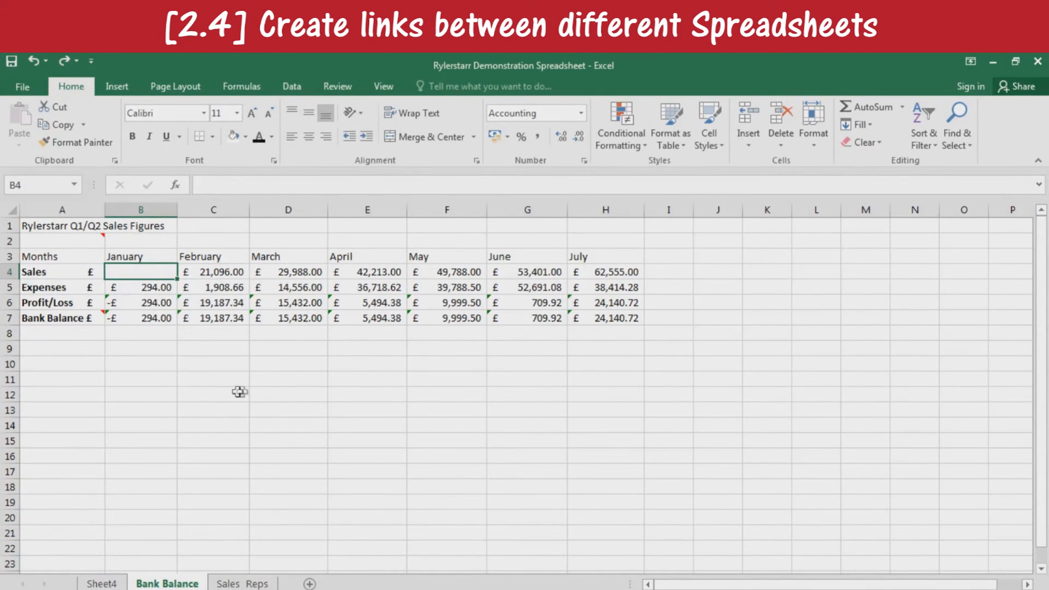
# Link the January Sales cell B4 on the Bank Balance sheet to the sales total with ='Sales Reps'!F14
pyautogui.click(172, 398)
pyautogui.click(134, 272)
pyautogui.write('=')
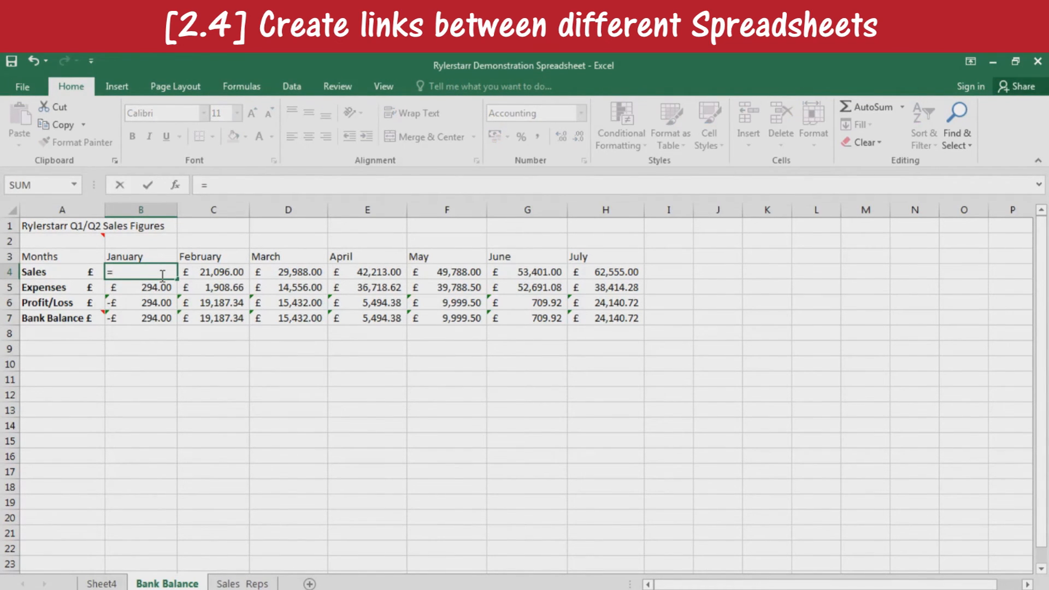
pyautogui.click(228, 583)
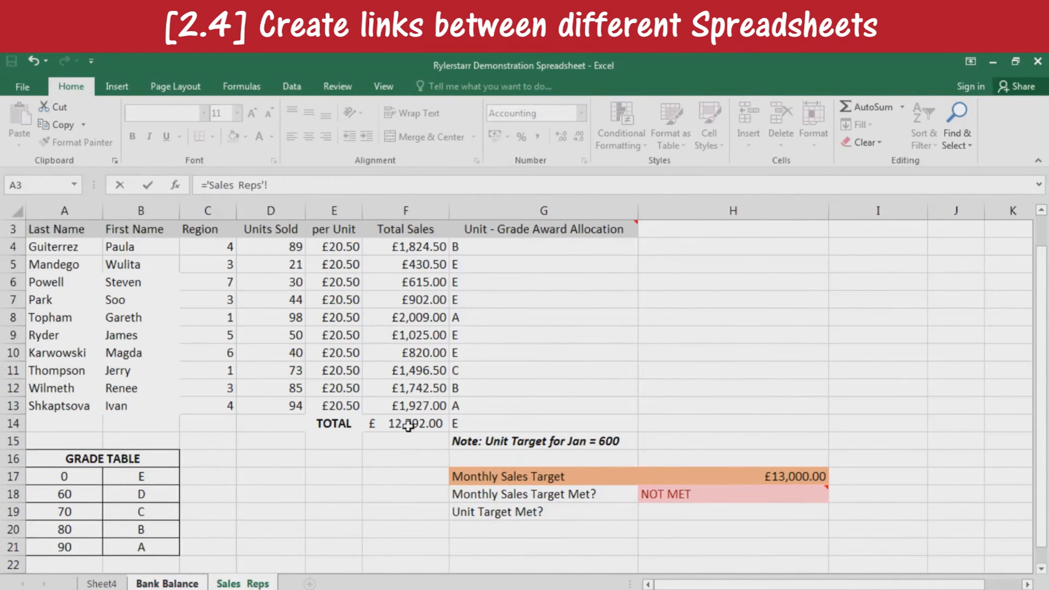
pyautogui.click(399, 426)
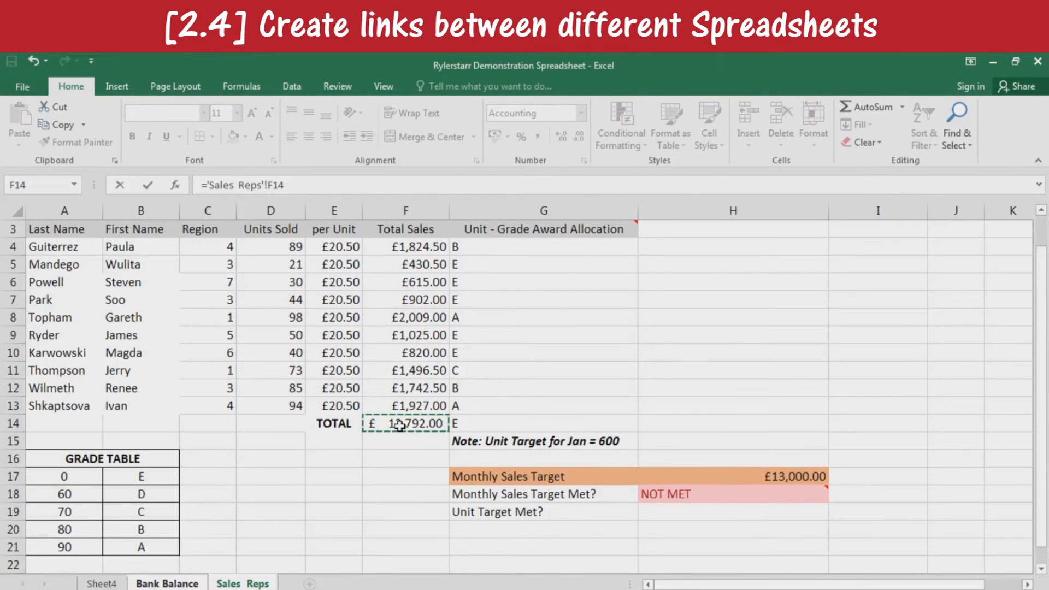
pyautogui.press('Return')
pyautogui.click(141, 269)
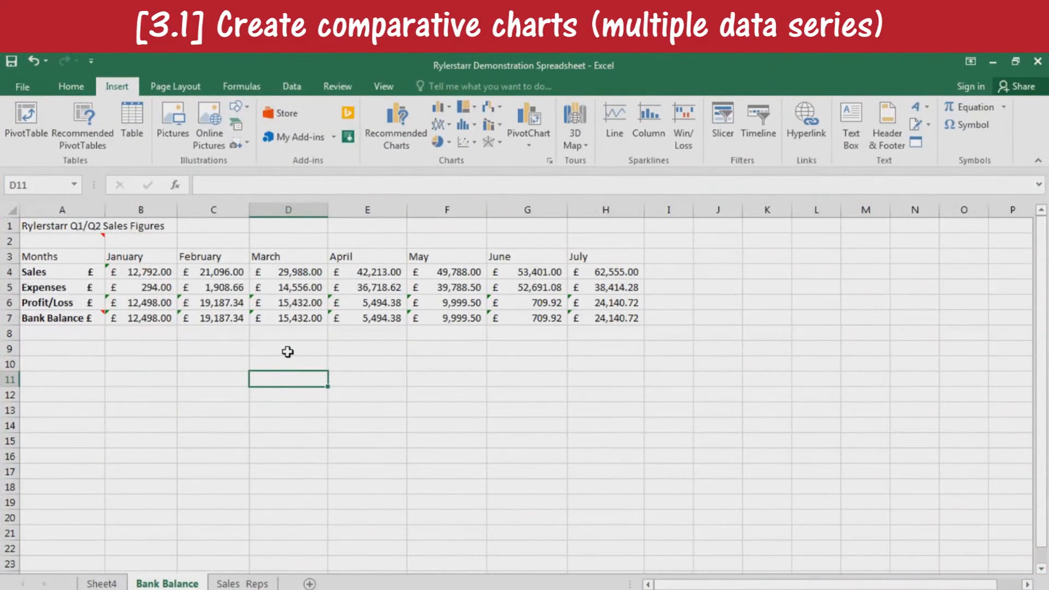
pyautogui.click(286, 351)
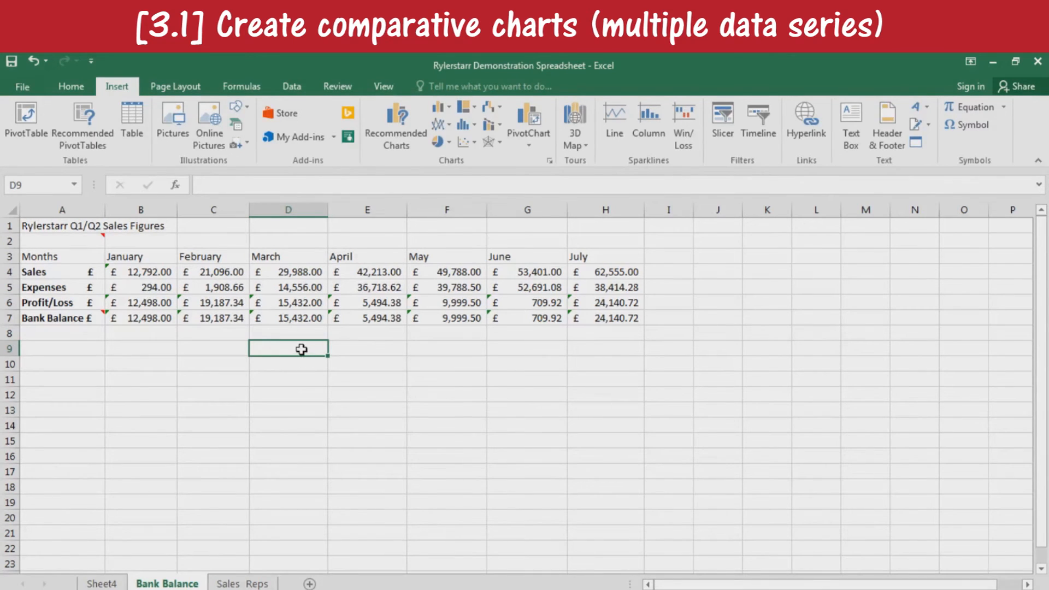
pyautogui.click(432, 353)
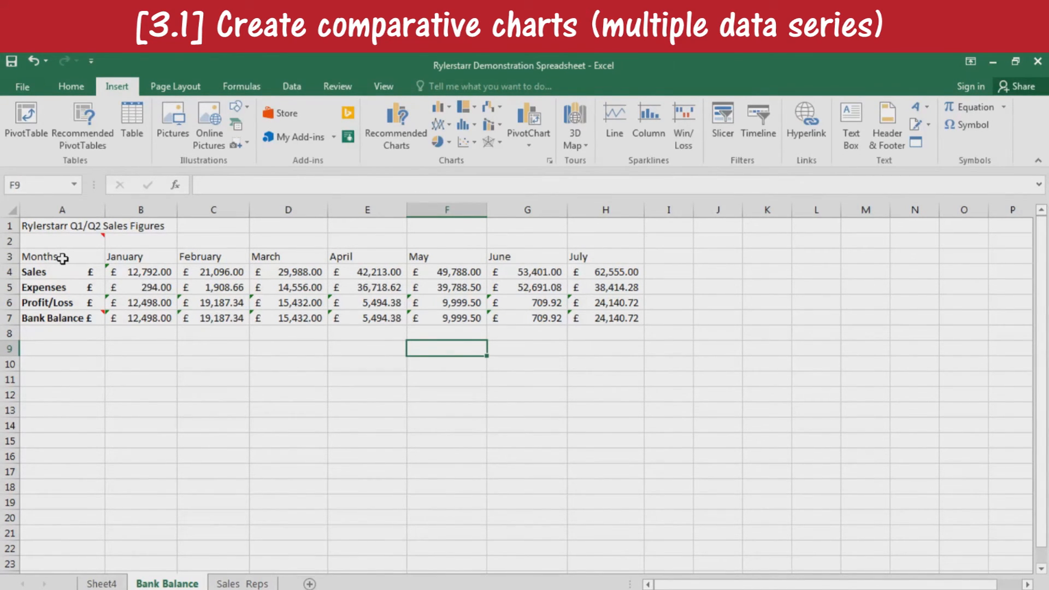
# Insert a 2-D clustered column chart from the monthly figures in A3:H7 and place it beside the table's July column
pyautogui.moveTo(49, 255); pyautogui.dragTo(627, 317)
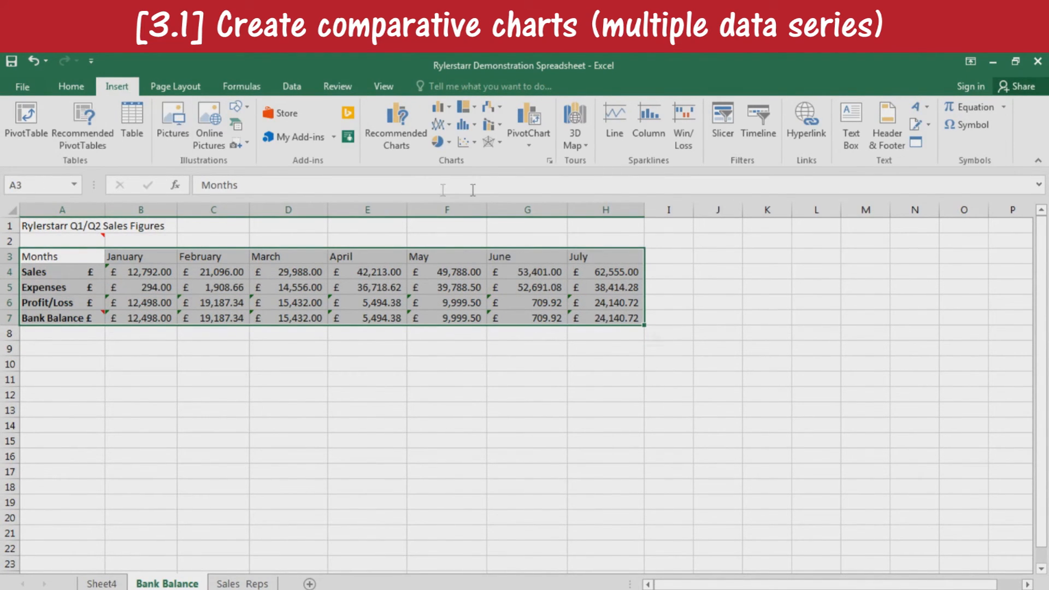
pyautogui.click(447, 107)
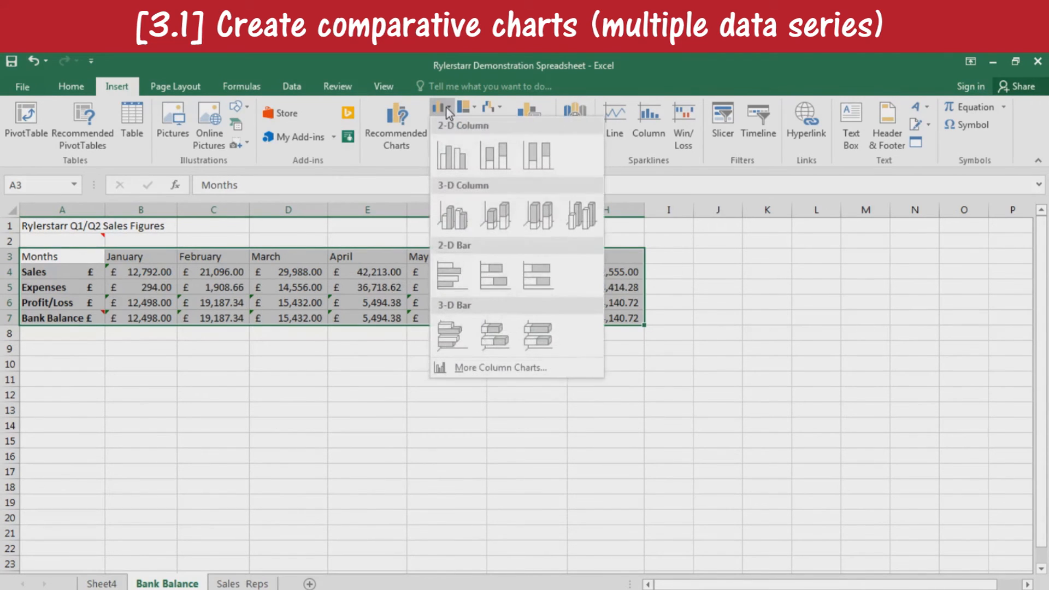
pyautogui.click(451, 162)
pyautogui.moveTo(600, 315); pyautogui.dragTo(543, 361)
pyautogui.click(731, 403)
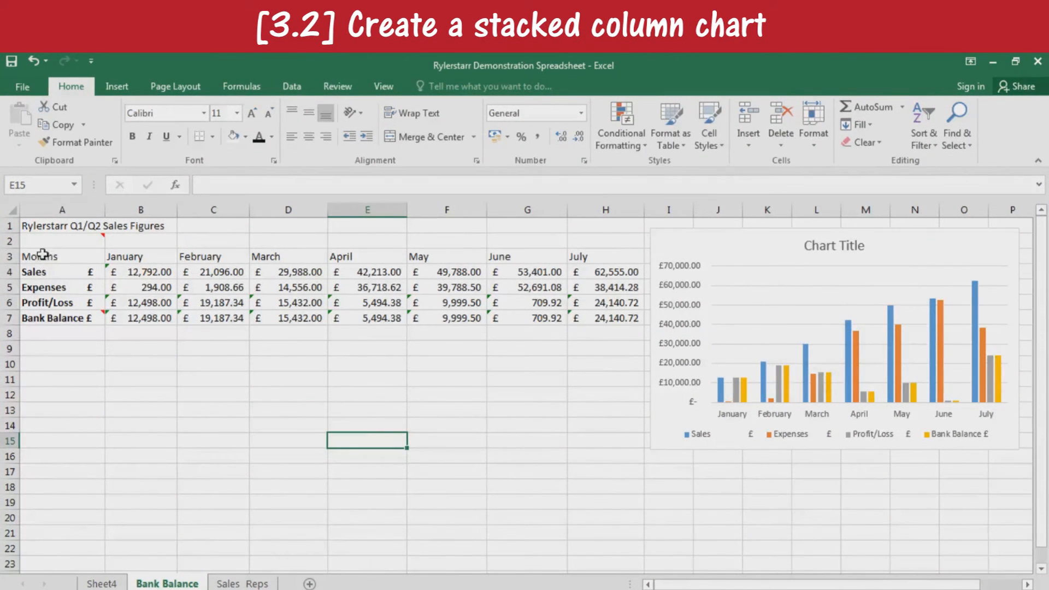
# Insert a 2-D stacked column chart from the monthly figures in A3:H7 and reposition it on the sheet
pyautogui.moveTo(41, 257); pyautogui.dragTo(635, 319)
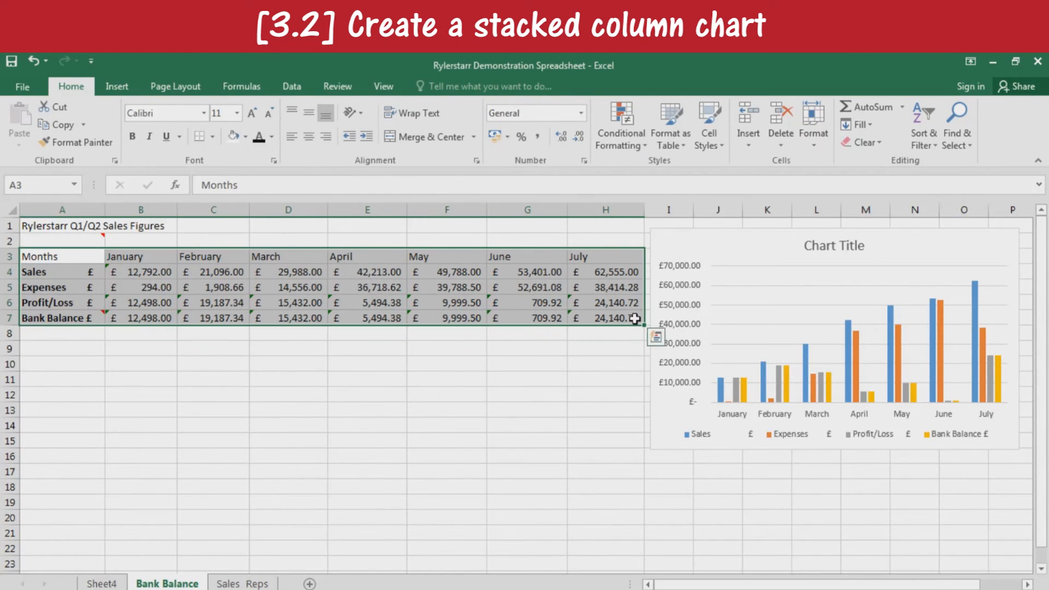
pyautogui.click(117, 86)
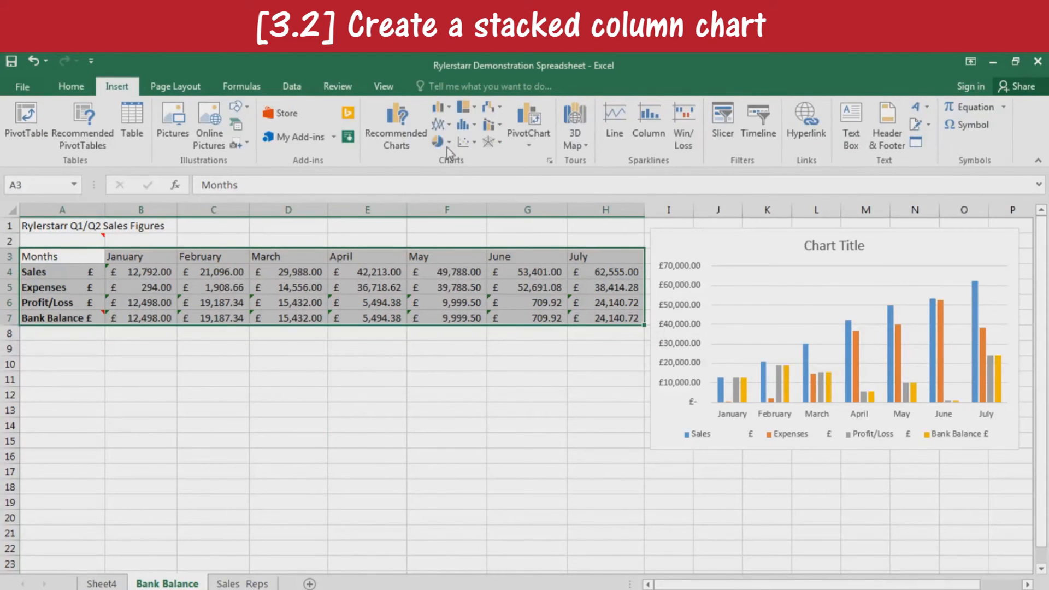
pyautogui.click(442, 110)
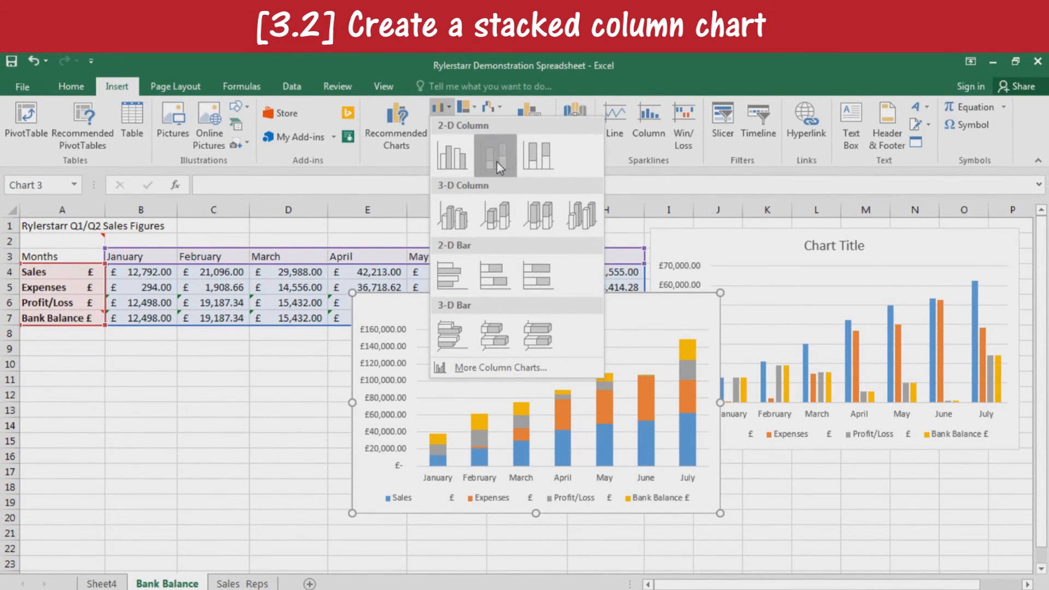
pyautogui.click(497, 161)
pyautogui.moveTo(545, 324); pyautogui.dragTo(502, 281)
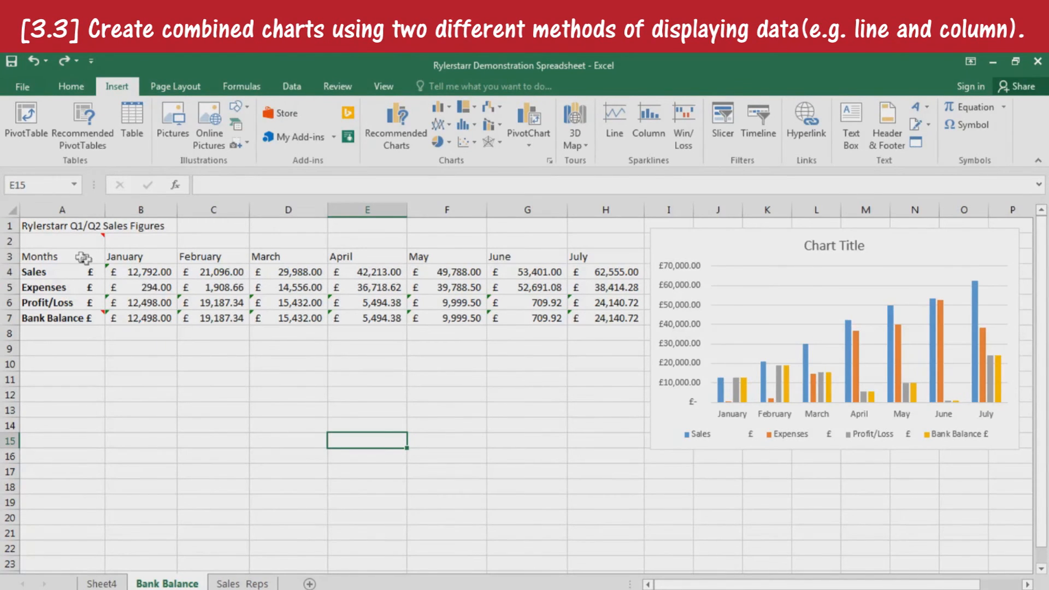
# Insert a 2-D clustered column chart from the Sales and Expenses figures in A3:H5 and move it clear of the existing chart
pyautogui.moveTo(75, 257); pyautogui.dragTo(629, 289)
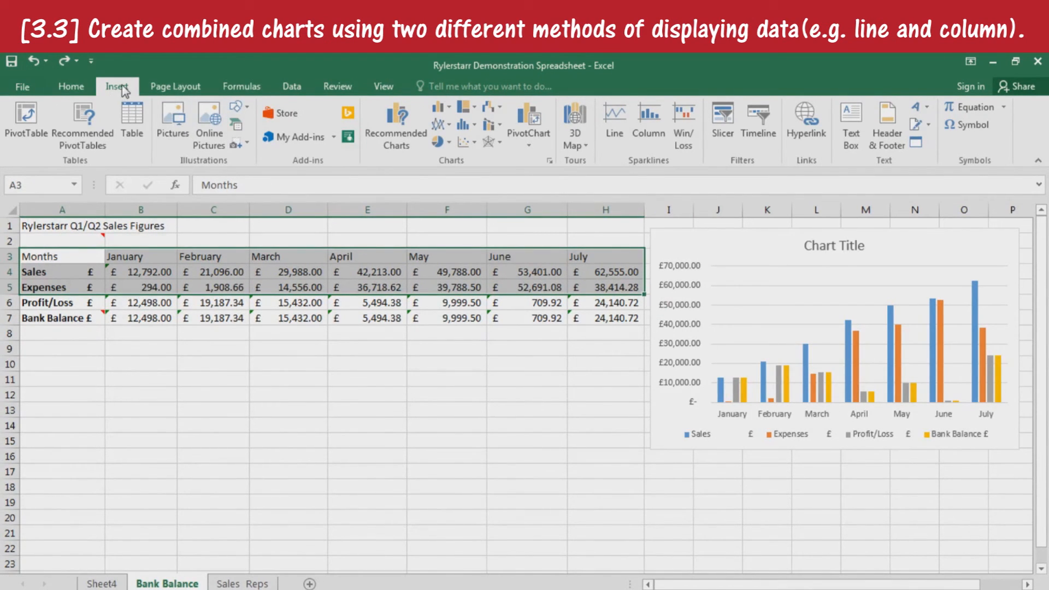
pyautogui.click(440, 109)
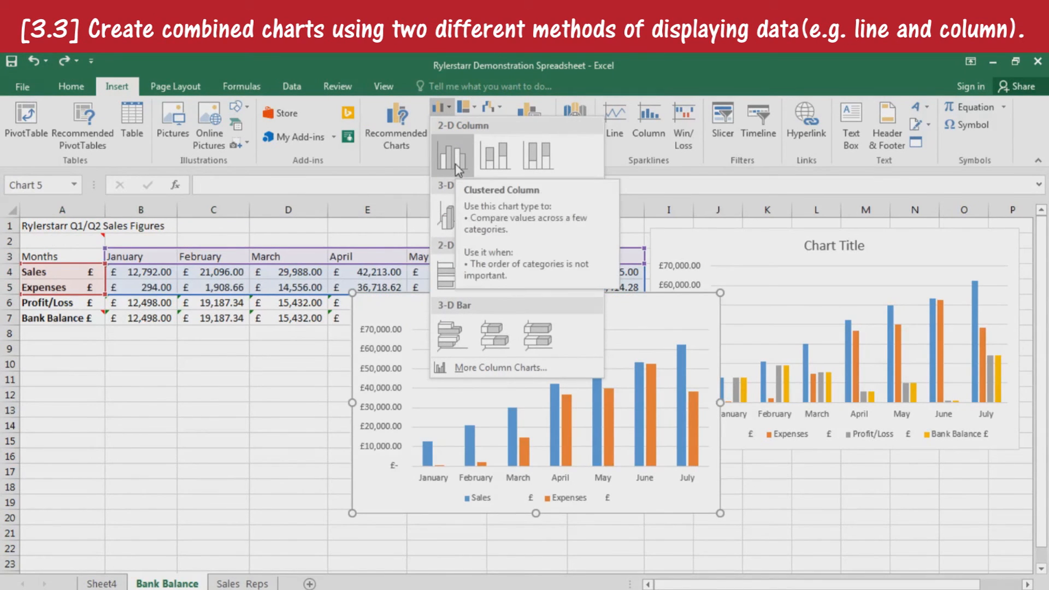
pyautogui.click(458, 161)
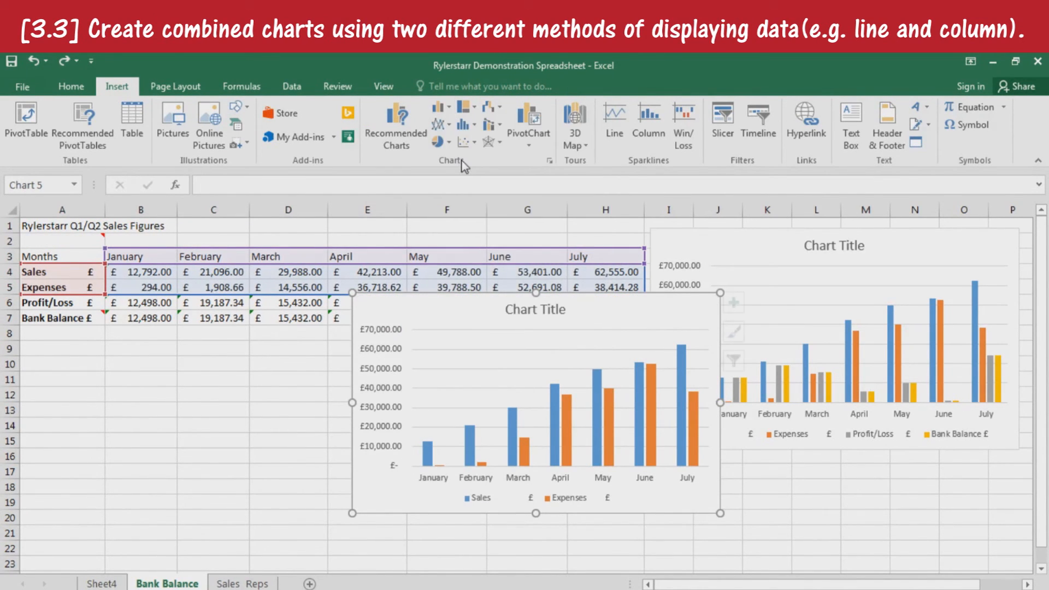
pyautogui.moveTo(450, 309); pyautogui.dragTo(360, 291)
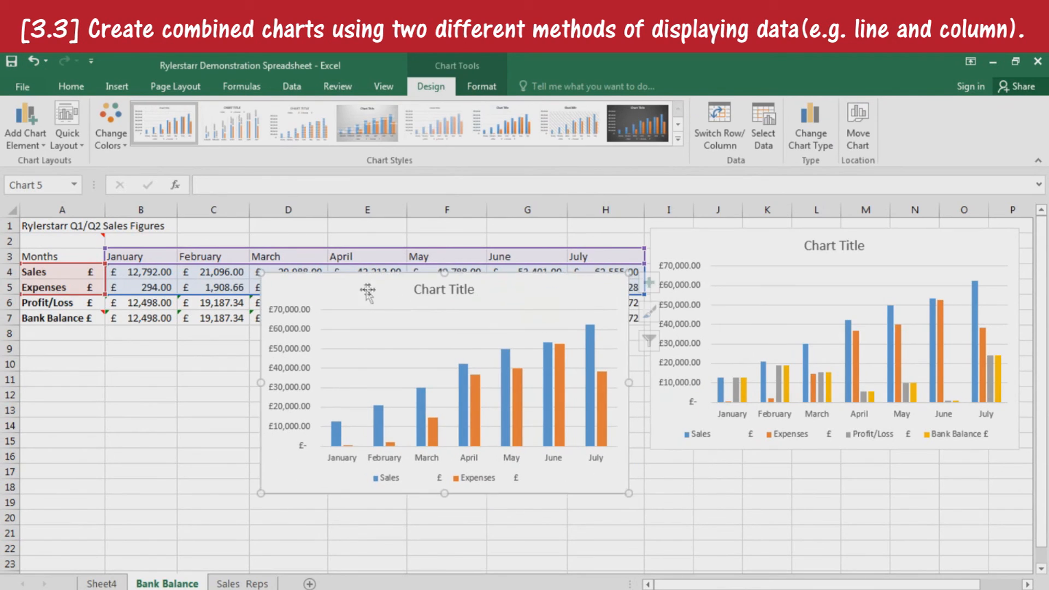
# Change only the Expenses series of the new chart to a 2-D line, leaving Sales as columns
pyautogui.click(430, 438)
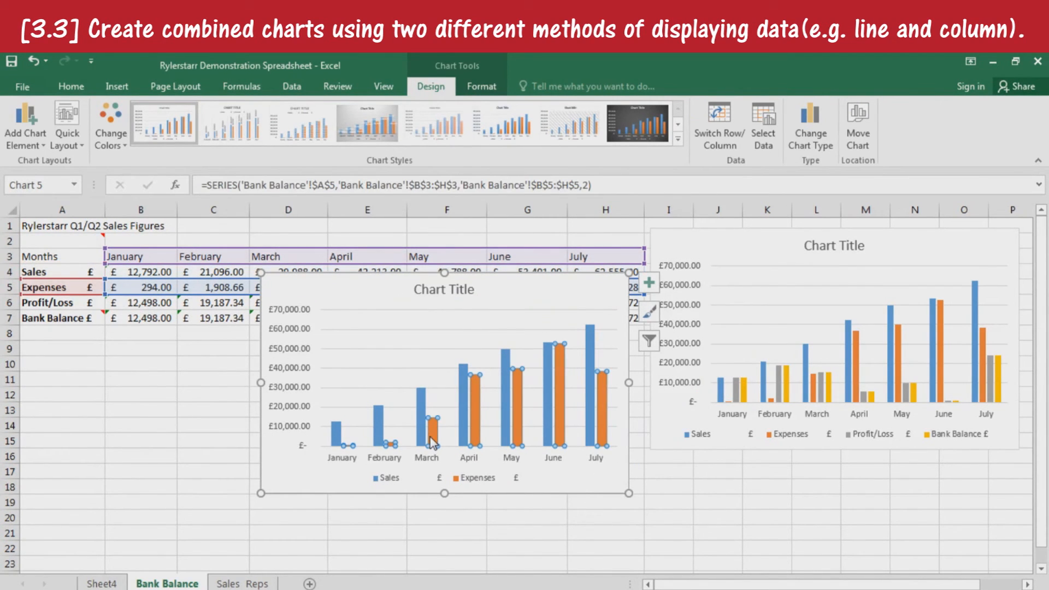
pyautogui.rightClick(431, 437)
pyautogui.click(459, 484)
pyautogui.click(121, 90)
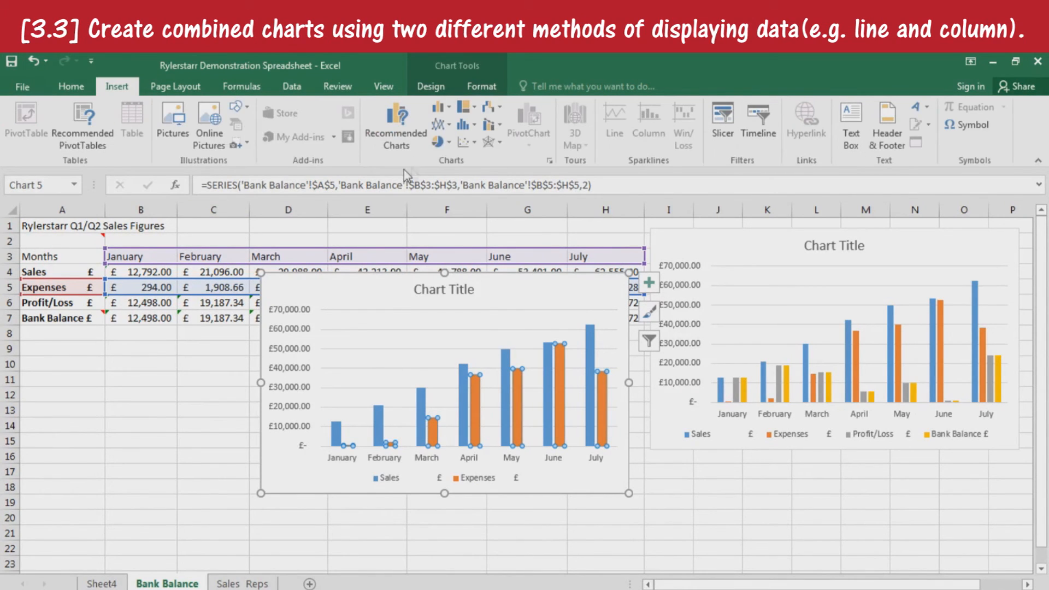
pyautogui.click(442, 127)
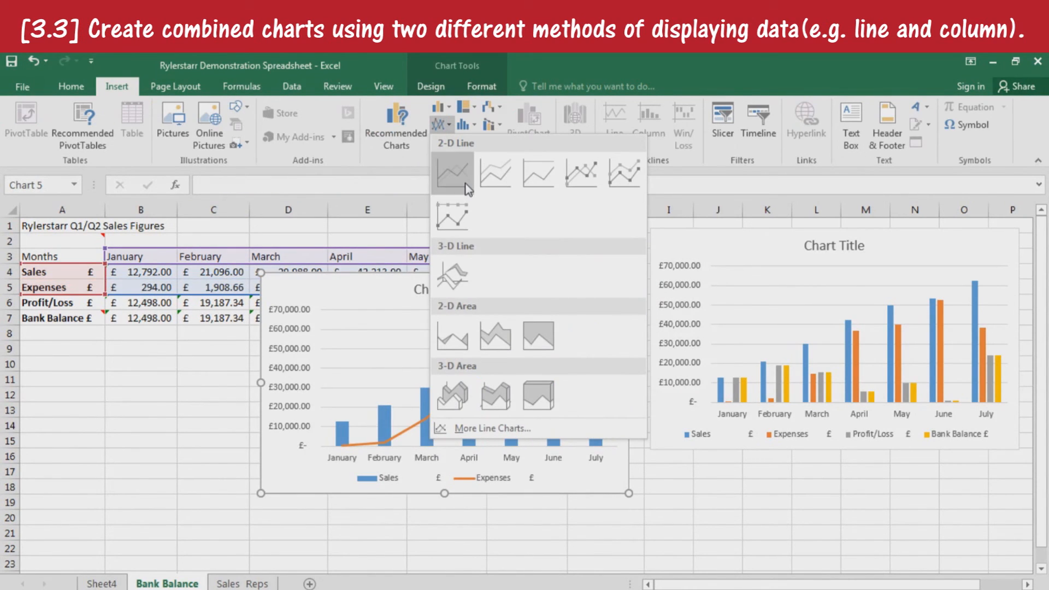
pyautogui.click(466, 186)
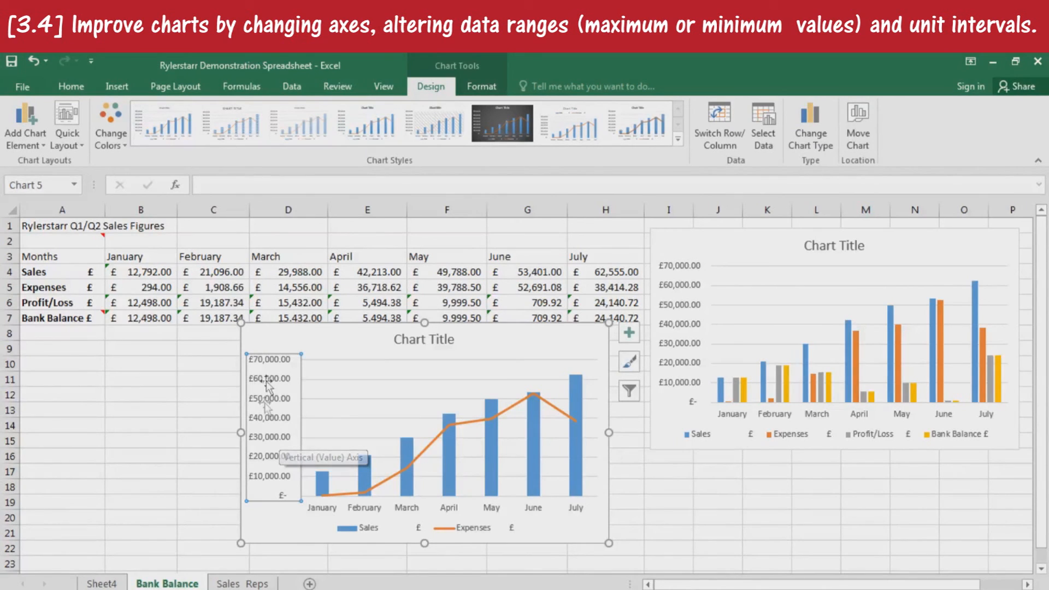
# Open the formatting options for the combined chart's vertical axis and set its maximum bound to 65000
pyautogui.click(275, 409)
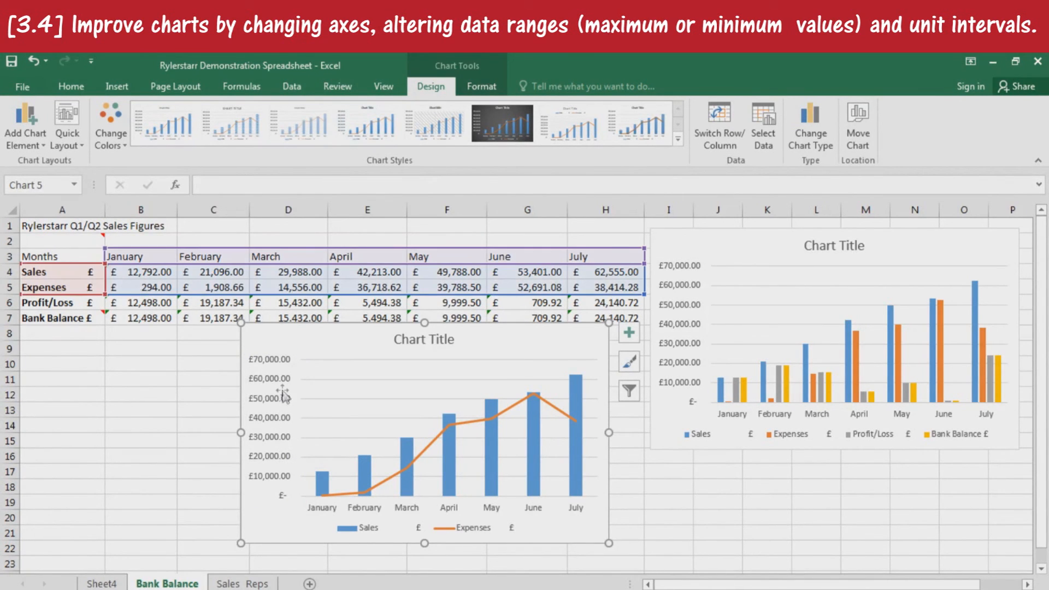
pyautogui.click(272, 402)
pyautogui.rightClick(272, 401)
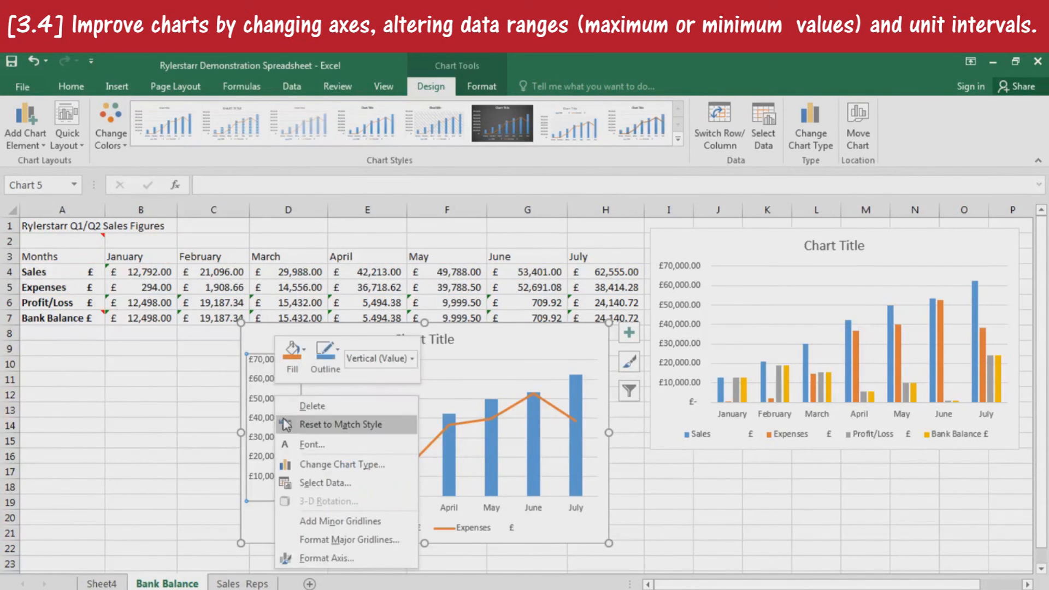
pyautogui.click(310, 556)
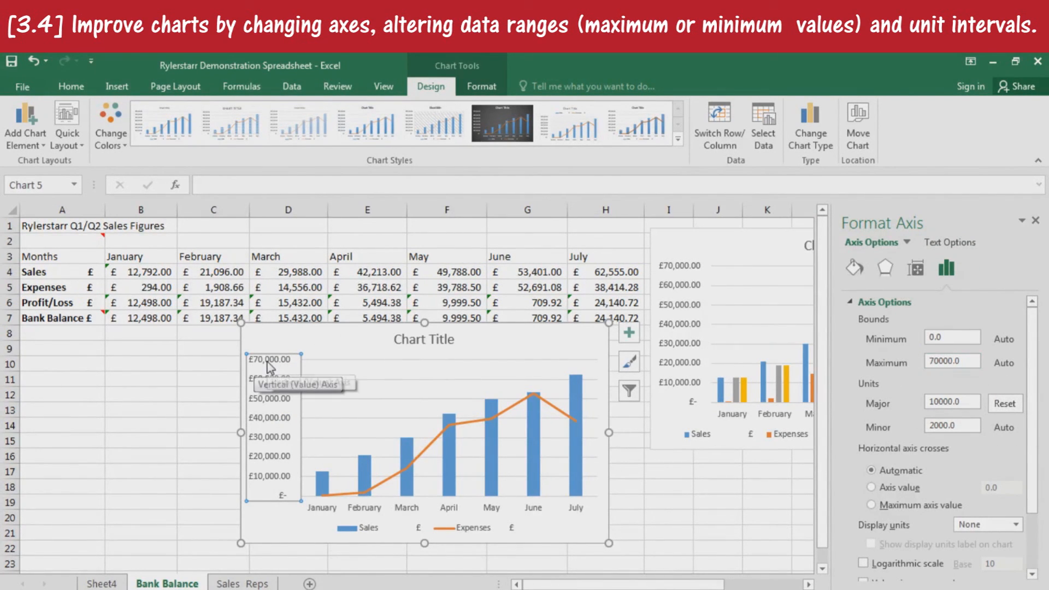
pyautogui.moveTo(581, 383)
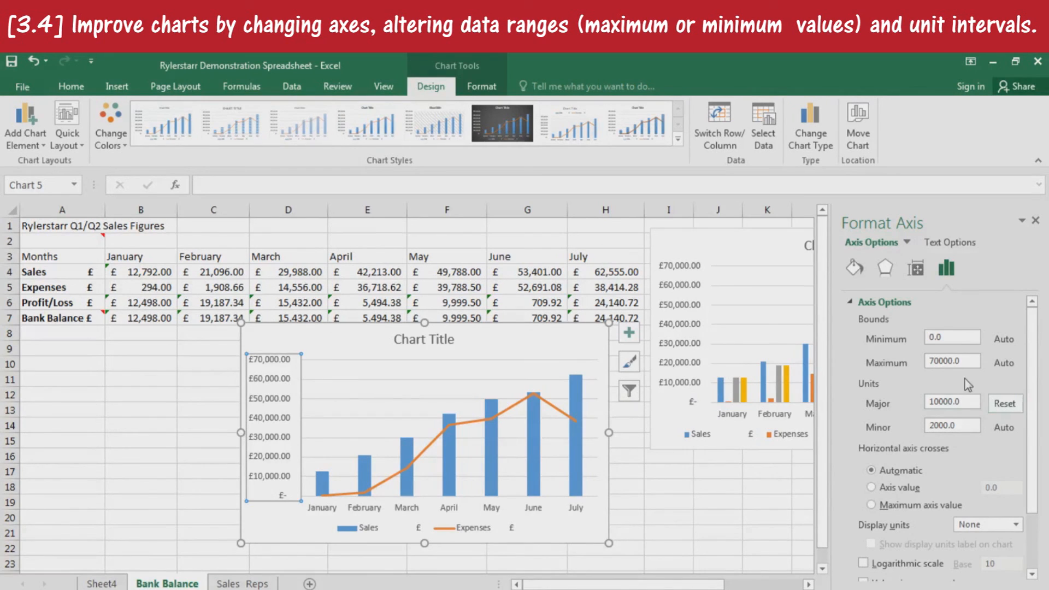
pyautogui.click(939, 361)
pyautogui.press('BackSpace')
pyautogui.write('65')
pyautogui.press('Return')
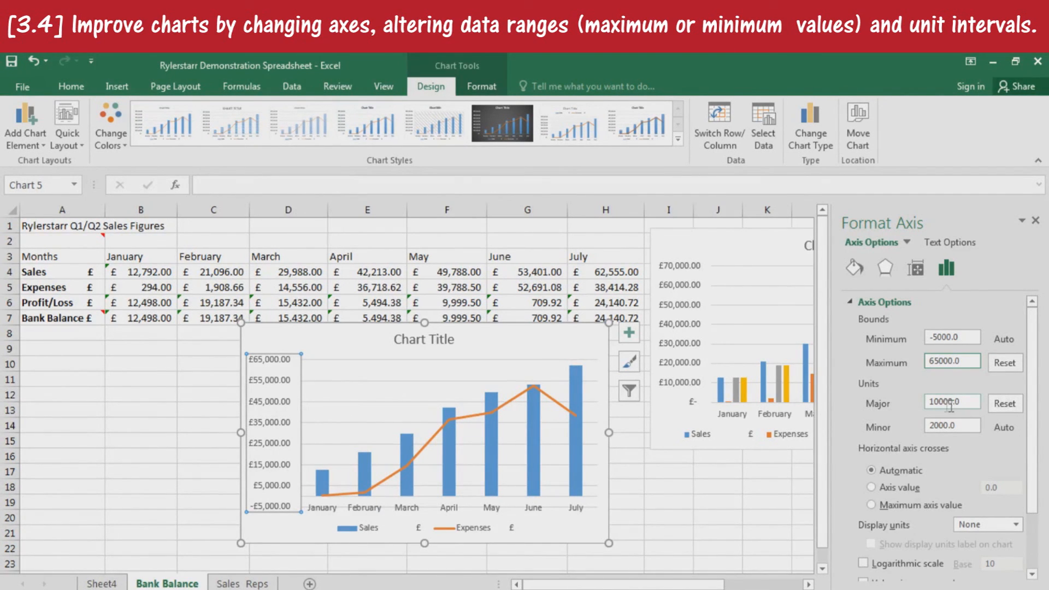
# Set the vertical axis's major unit to 5000 and deselect the chart
pyautogui.moveTo(940, 403); pyautogui.dragTo(913, 404)
pyautogui.press('BackSpace')
pyautogui.press('Return')
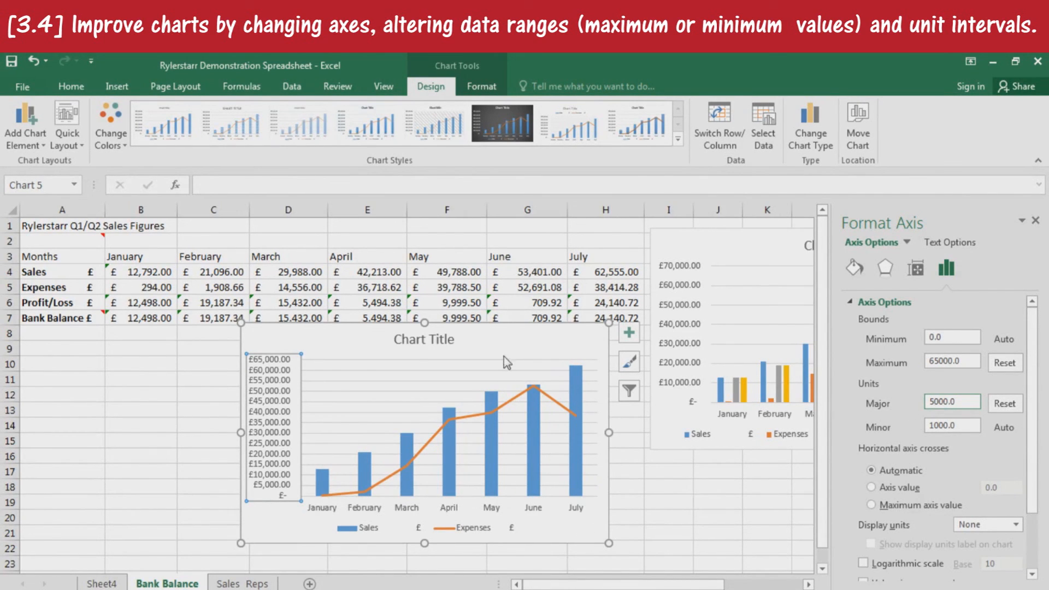
pyautogui.click(475, 351)
pyautogui.click(191, 492)
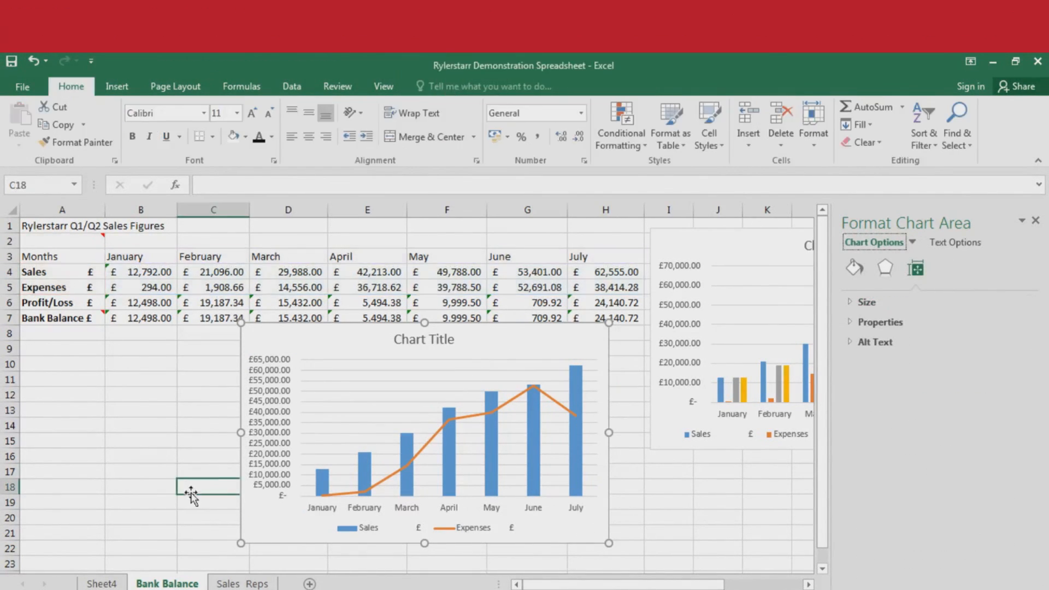
# Add a trendline to the combined chart's Sales series and set its type to Exponential
pyautogui.click(322, 482)
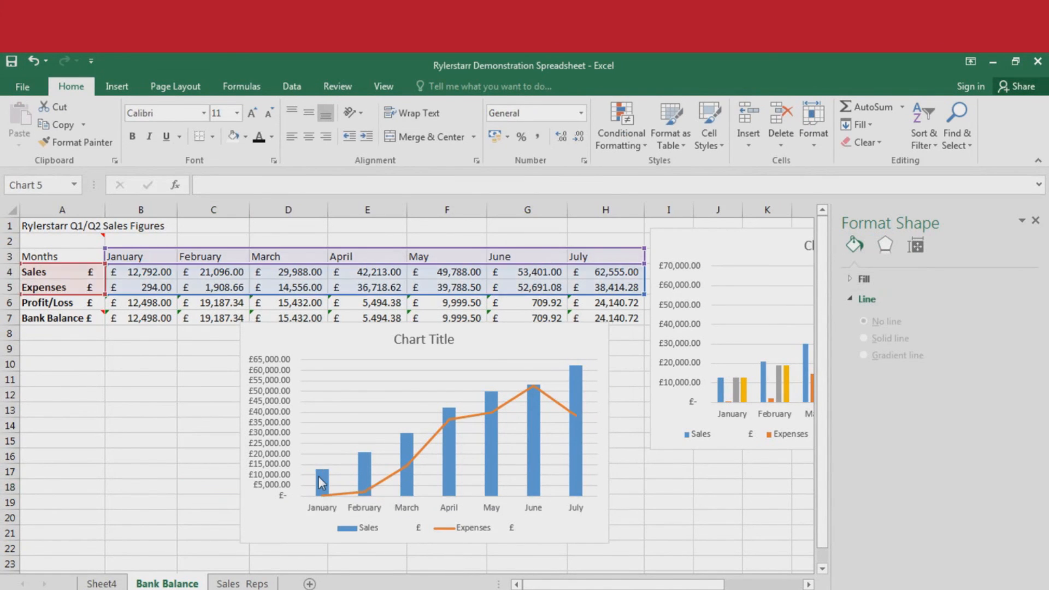
pyautogui.click(323, 482)
pyautogui.moveTo(322, 478)
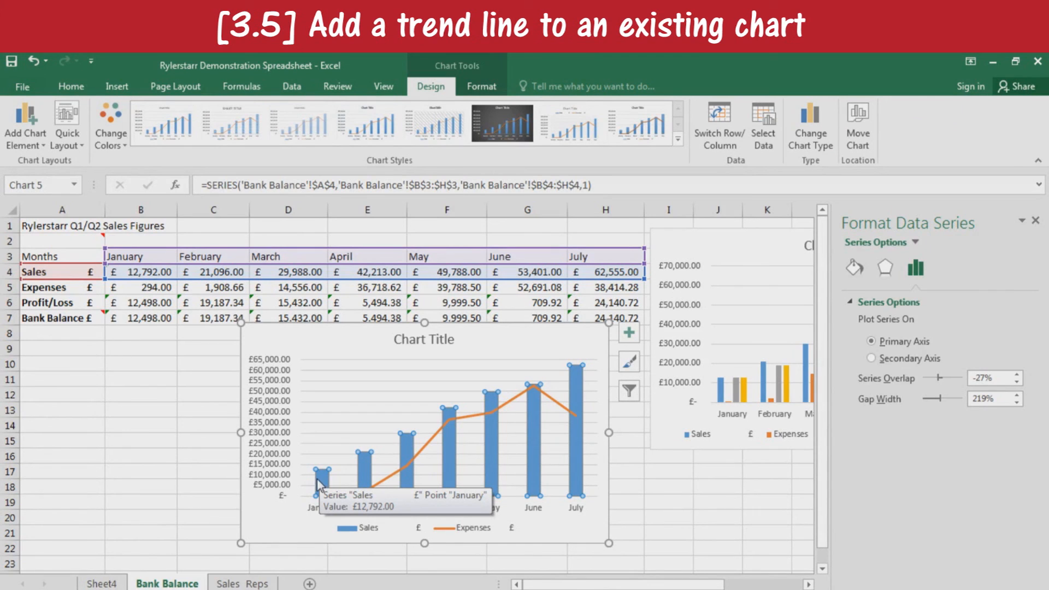
pyautogui.rightClick(323, 482)
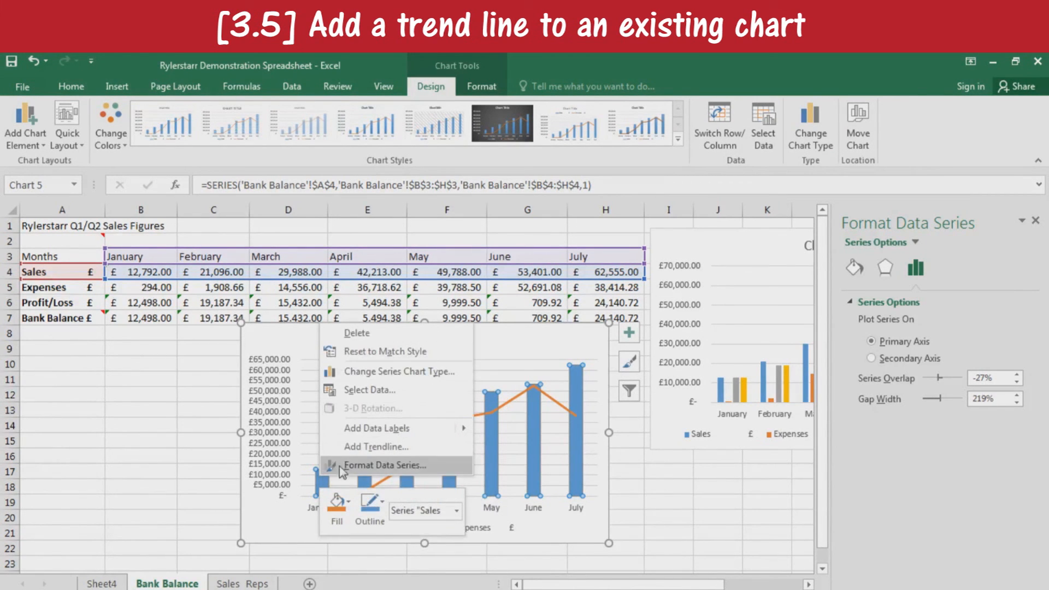
pyautogui.click(358, 490)
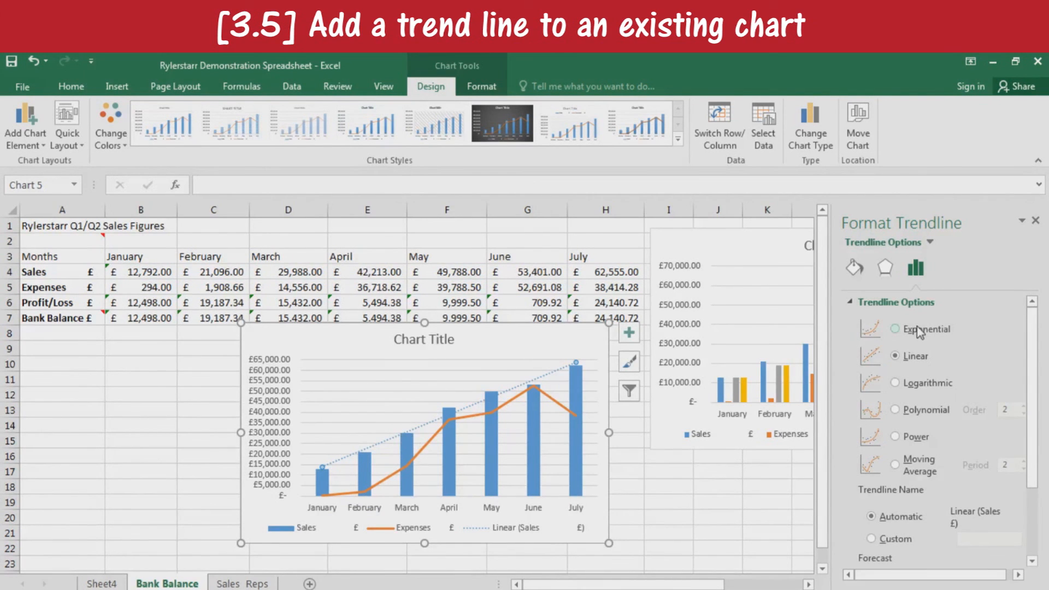
pyautogui.moveTo(1035, 331)
pyautogui.mouseDown()
pyautogui.moveTo(1036, 365)
pyautogui.moveTo(1026, 363)
pyautogui.moveTo(1026, 329)
pyautogui.mouseUp()
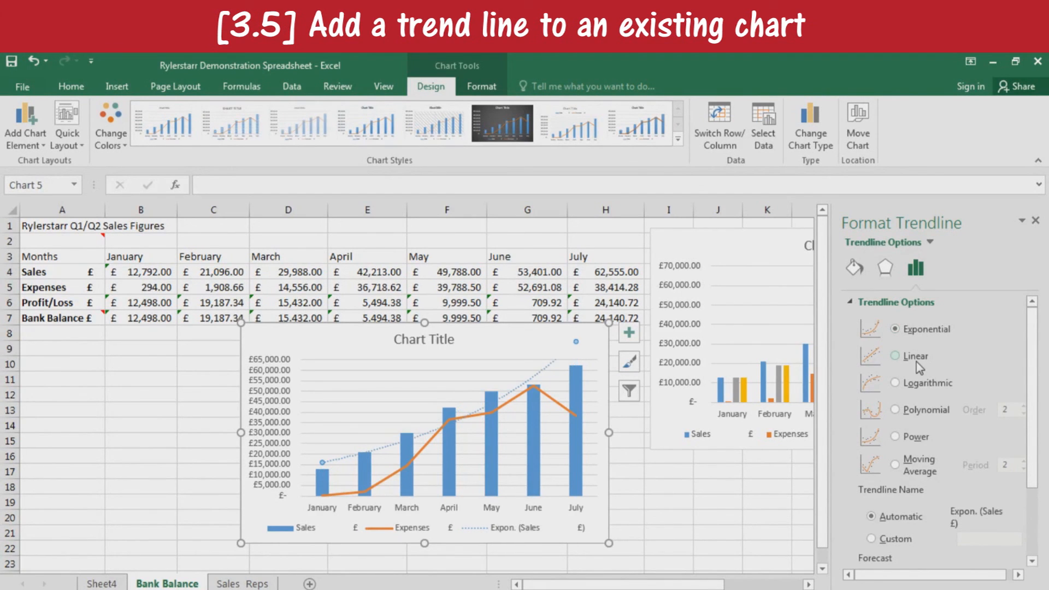
pyautogui.click(96, 437)
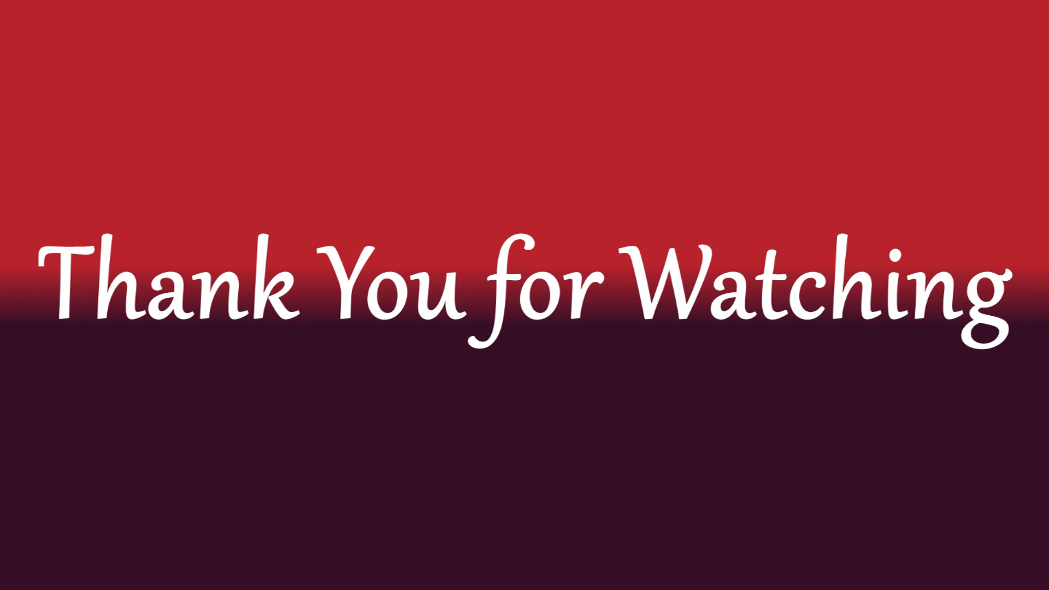